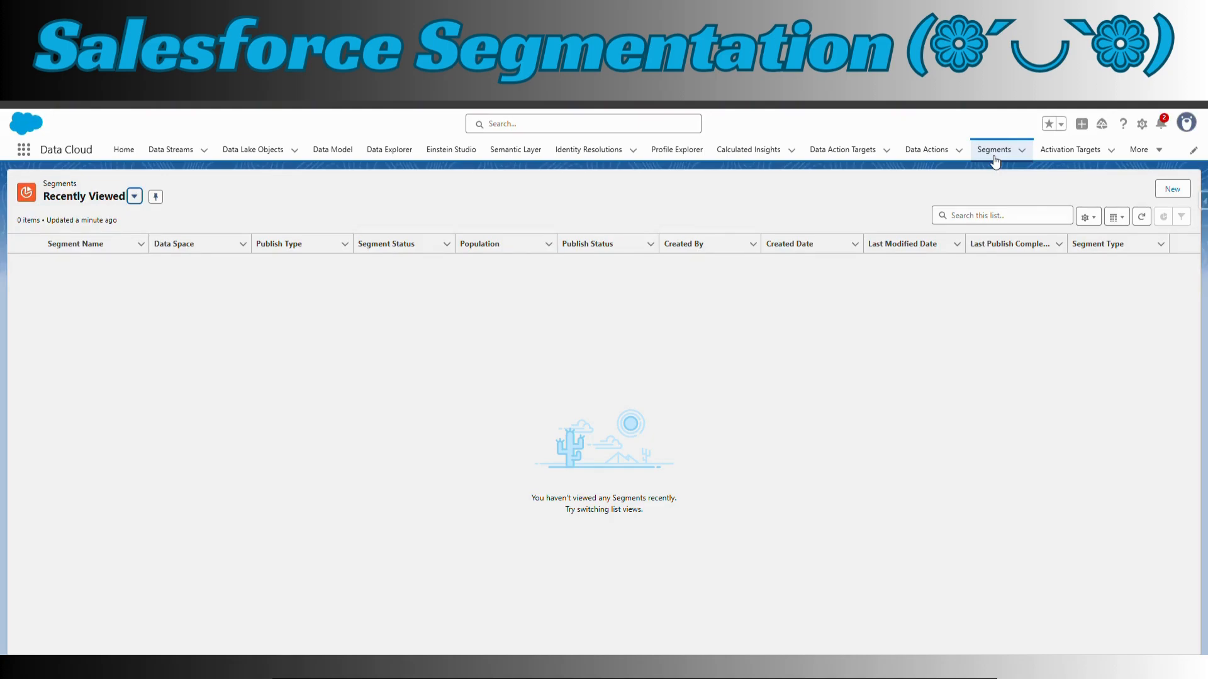
Start a new segment from the Segments list, using the visual builder and the Standard Segment type
click(999, 159)
click(139, 199)
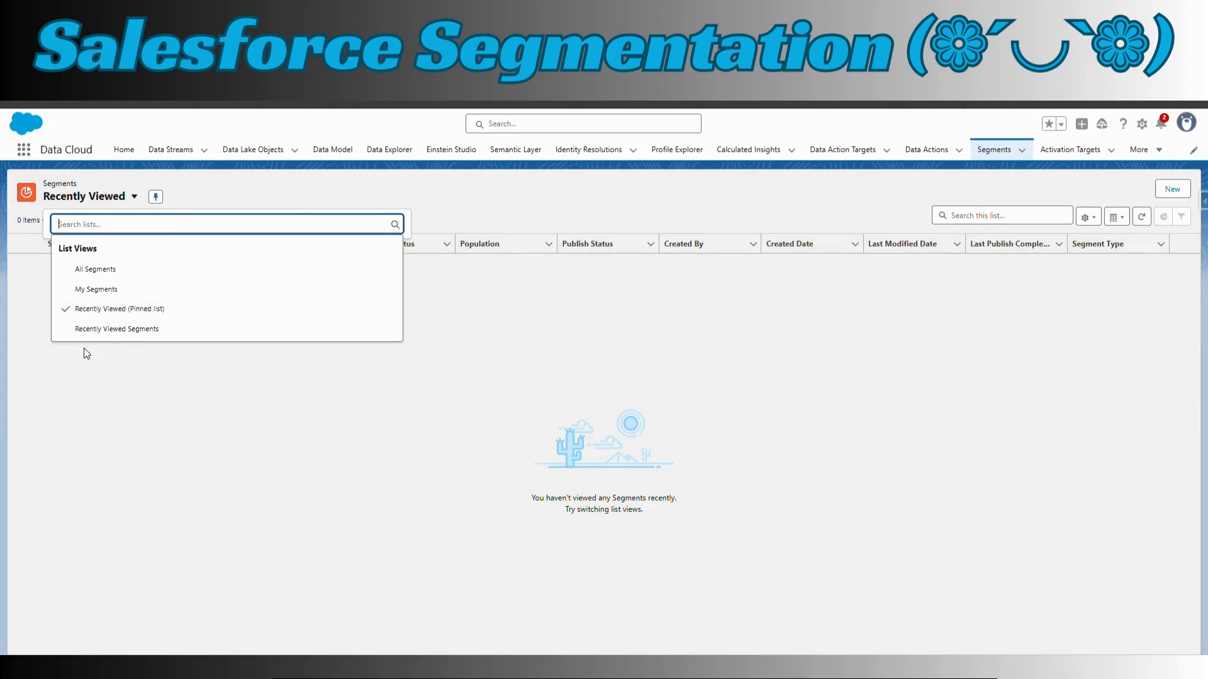
click(485, 397)
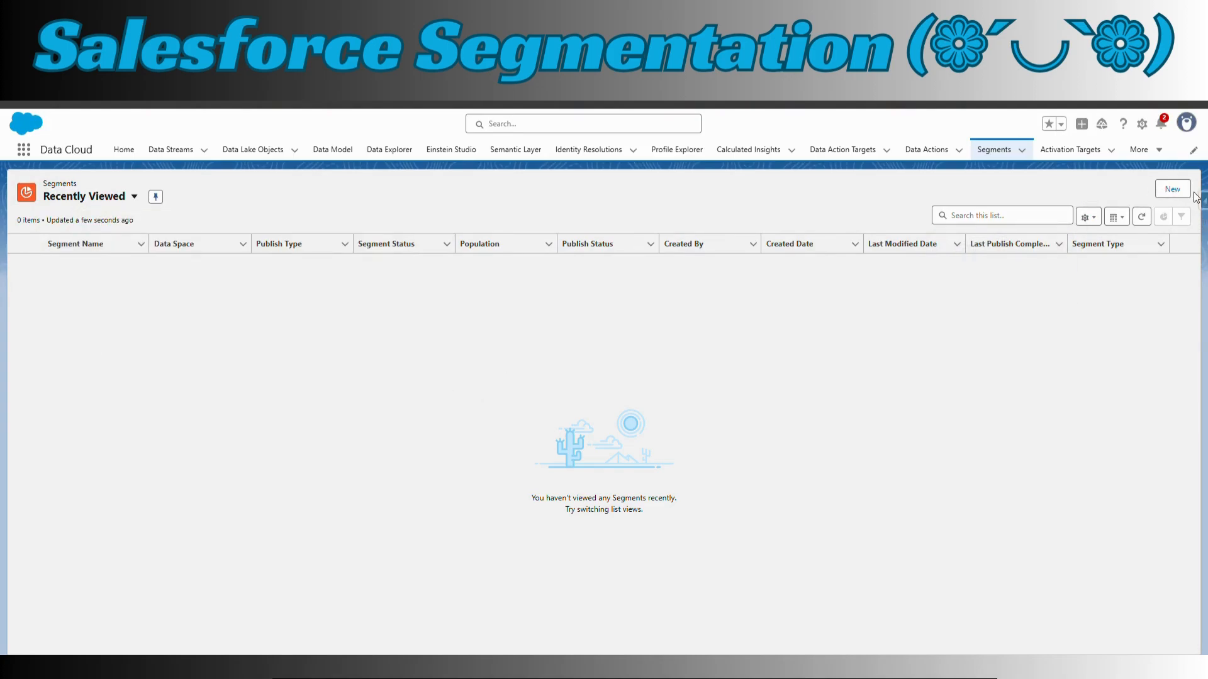
click(1173, 190)
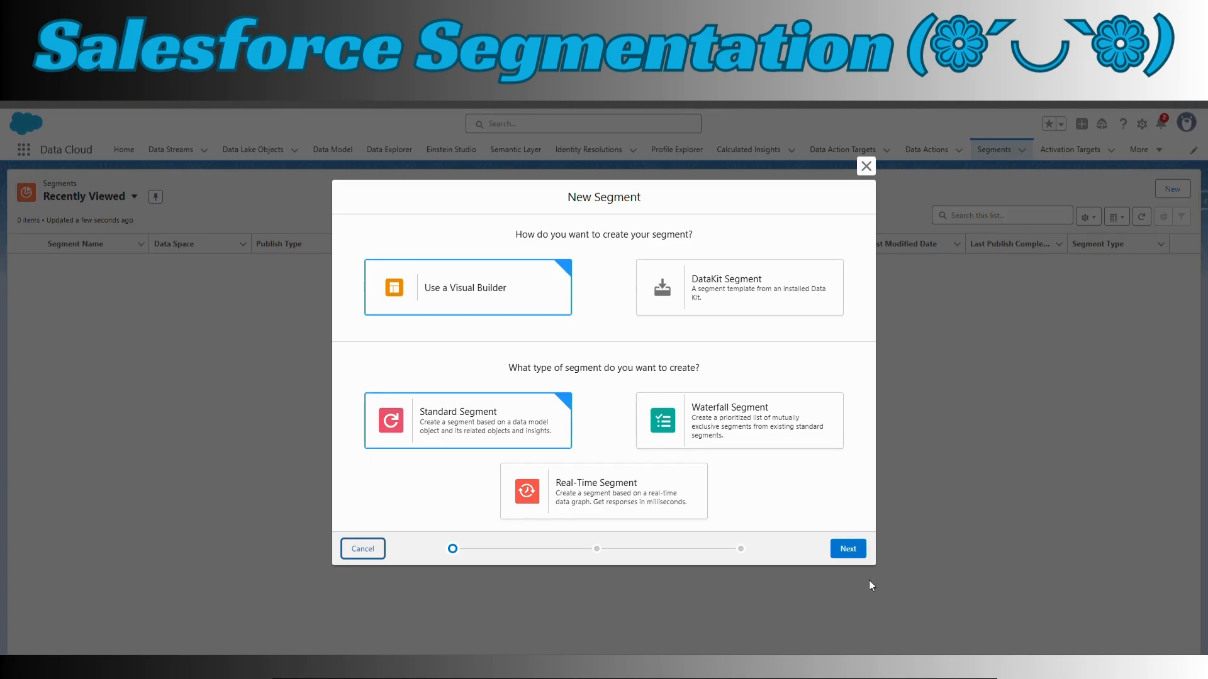
click(846, 555)
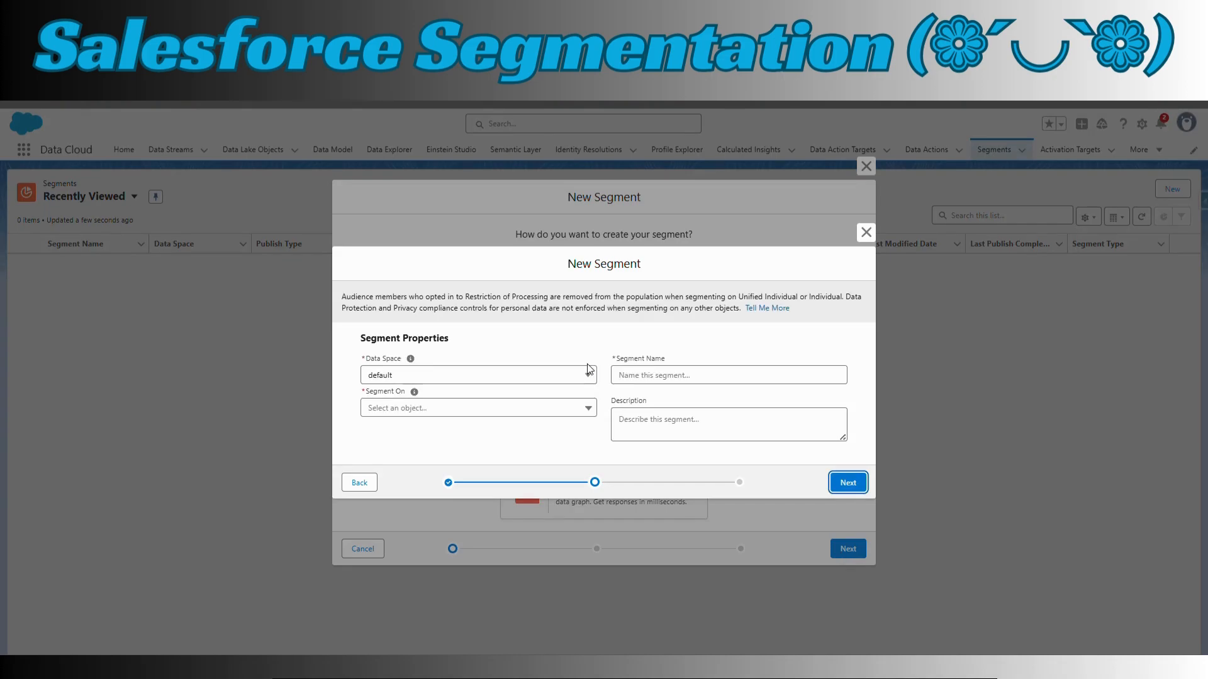
Base the new segment on the Individual object and name it Customer_Preference
click(565, 410)
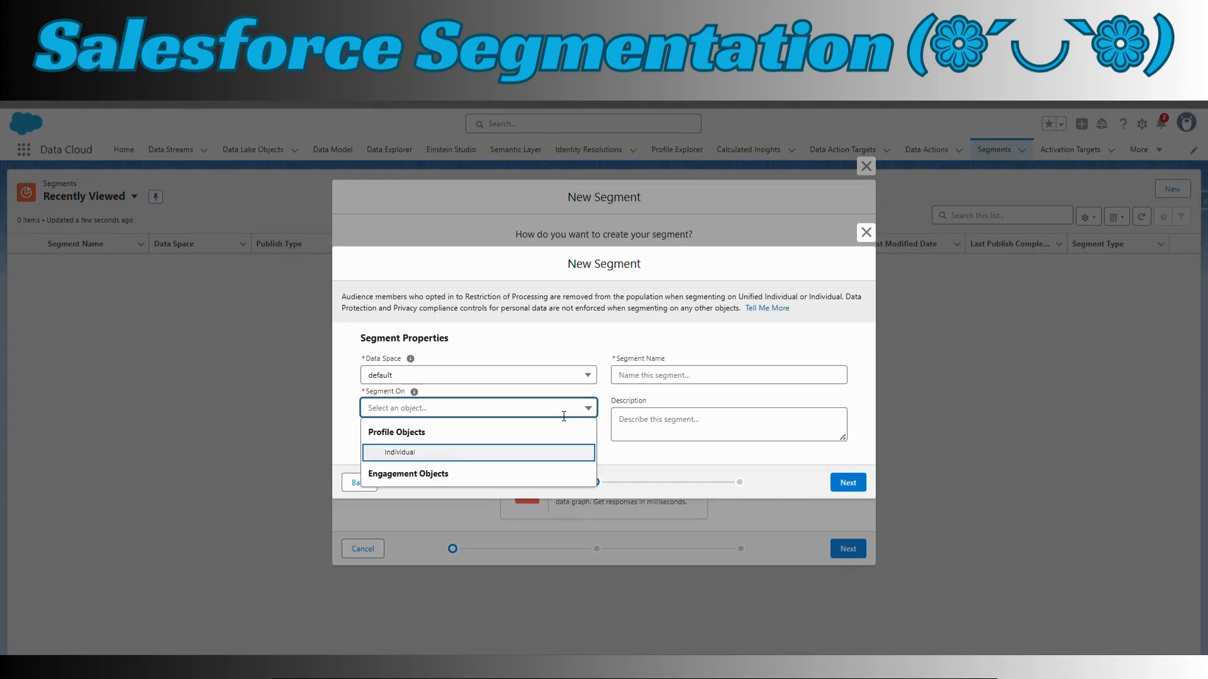
click(416, 456)
click(670, 382)
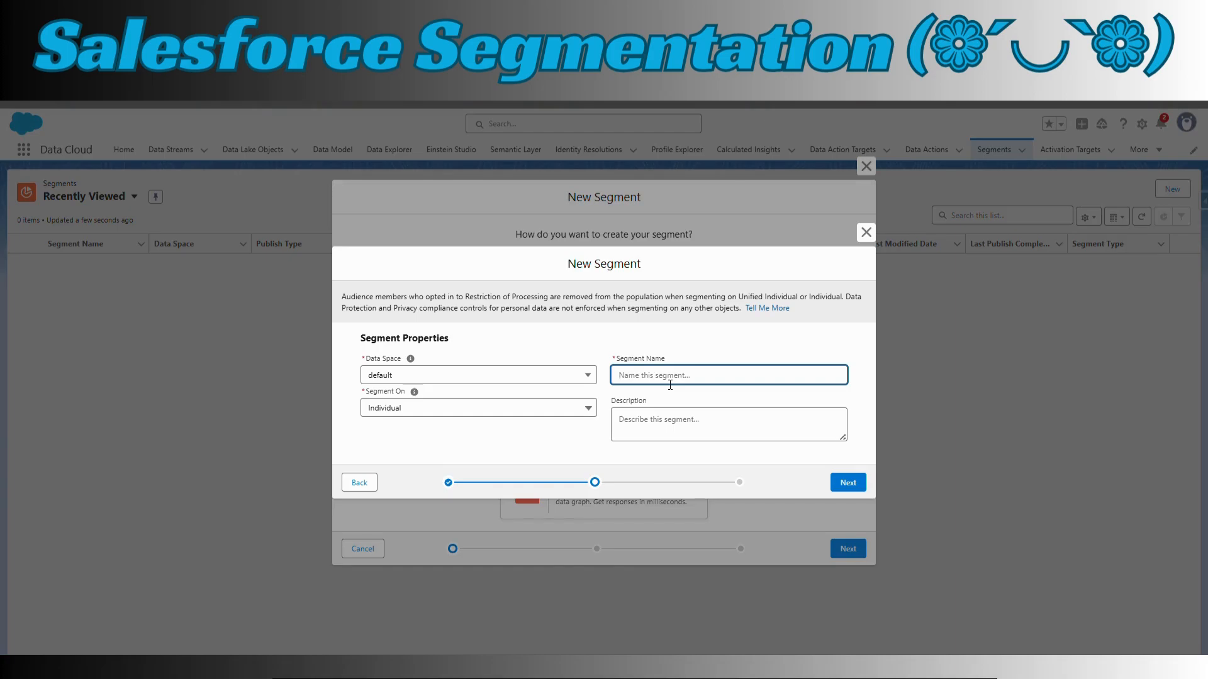
text(Tes)
key(BackSpace)
key(BackSpace)
text(Customer_Preference)
key(Tab)
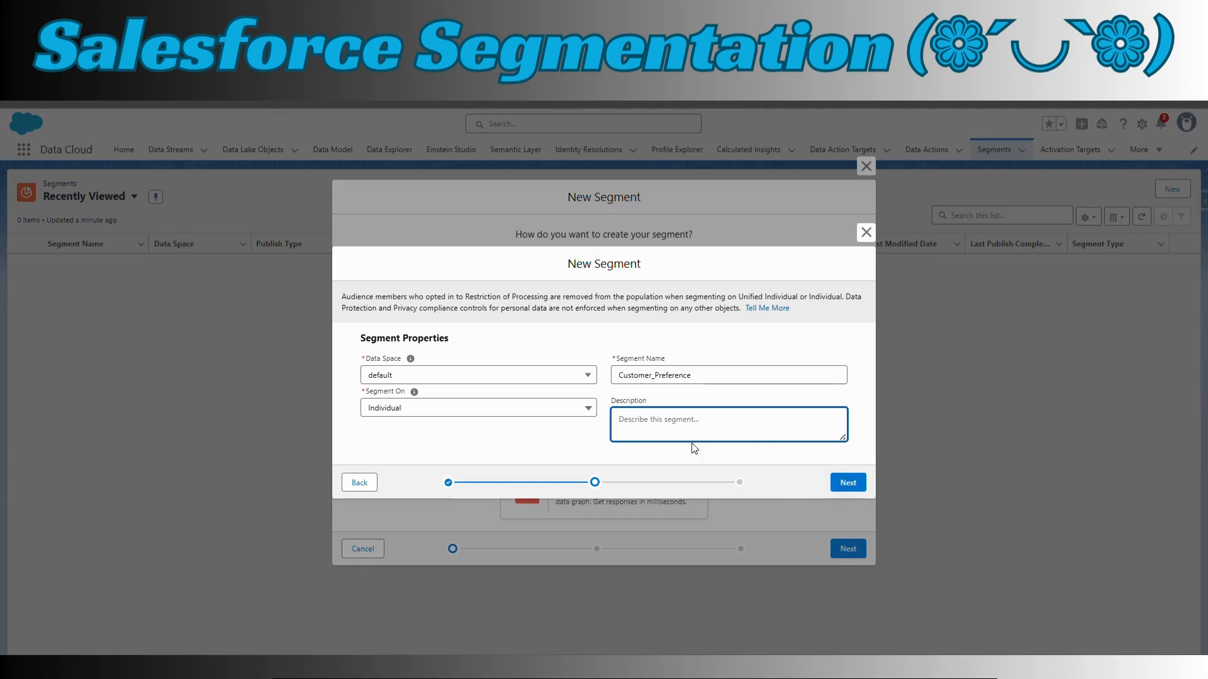
text(ad)
key(BackSpace)
text(bc)
key(BackSpace)
key(BackSpace)
key(BackSpace)
Set the segment's publish type to Standard Publish and save the new segment
click(849, 482)
click(692, 327)
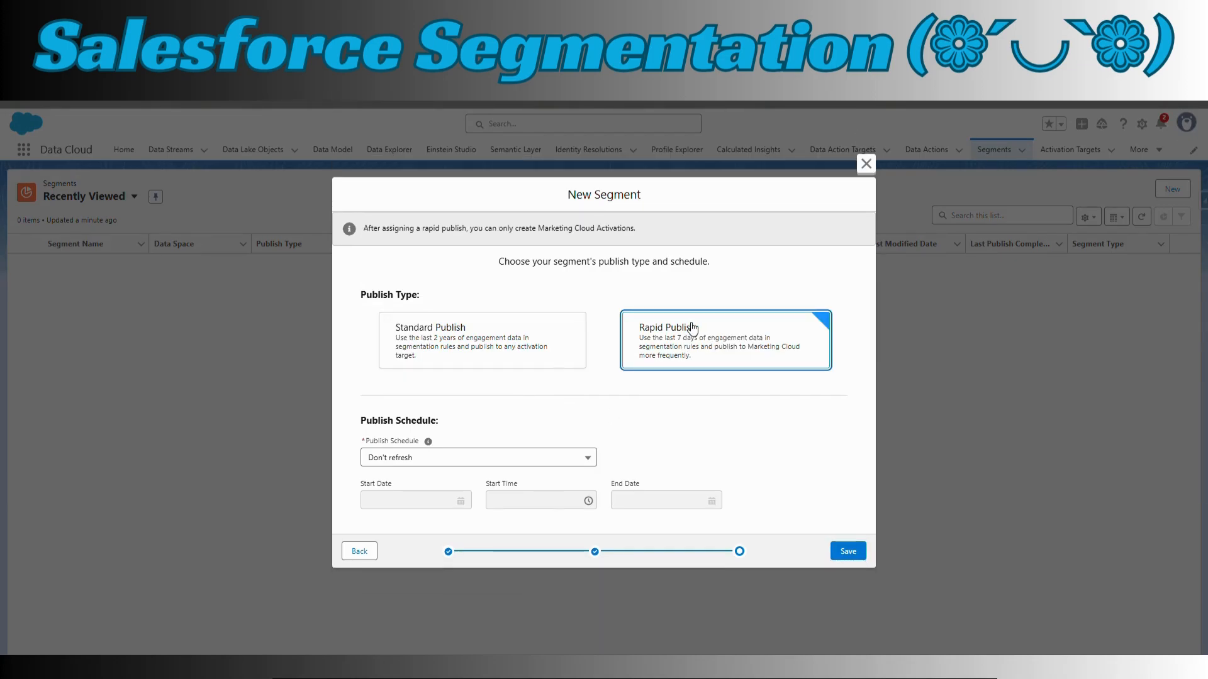
click(477, 346)
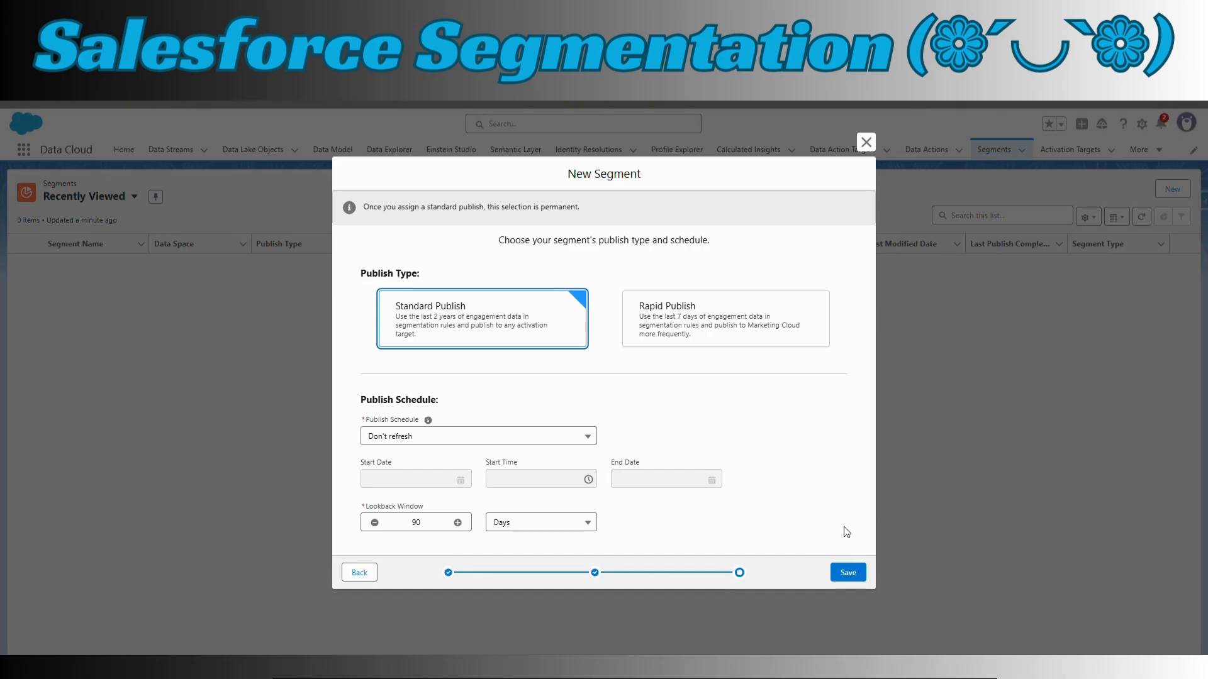
click(852, 575)
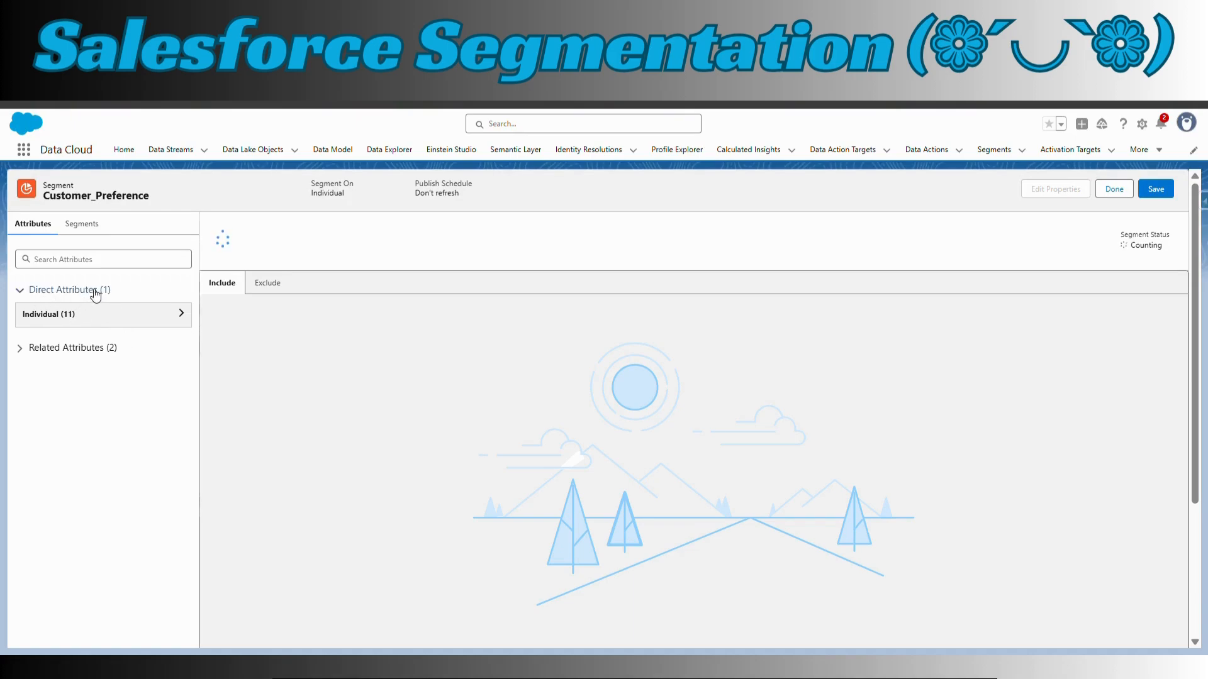
Draft an include rule in which the Individual attribute Preferred_Metal Is Equal To Gold
click(25, 350)
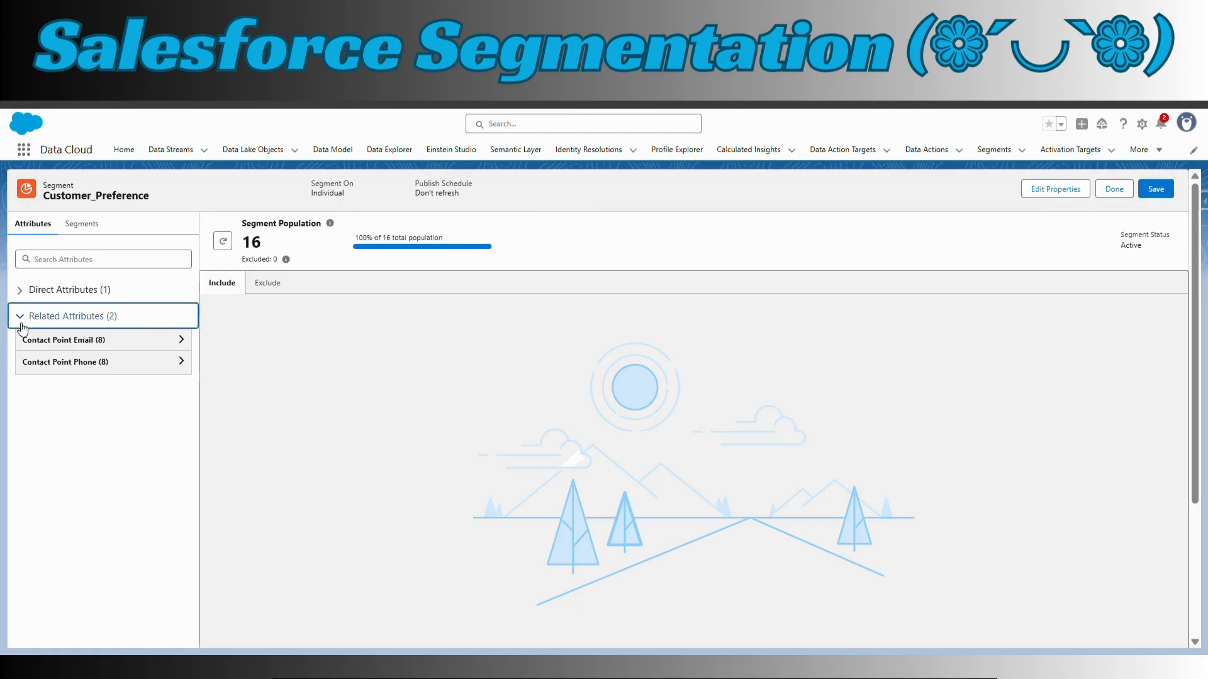
click(25, 293)
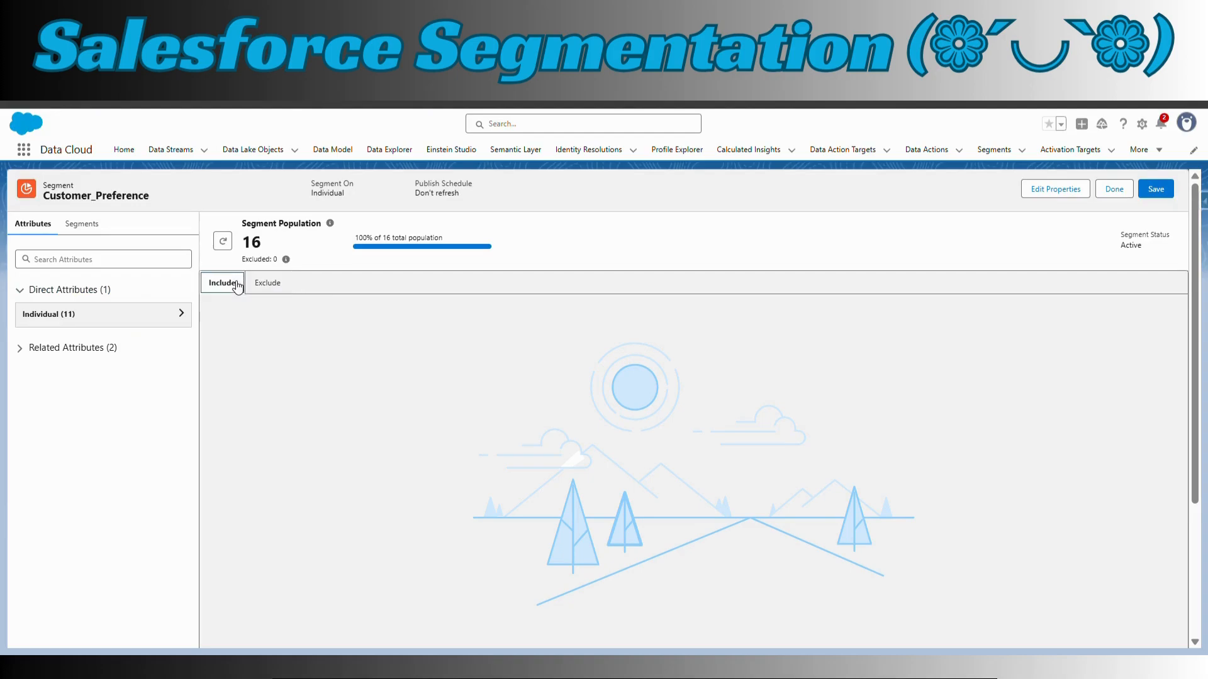
click(182, 314)
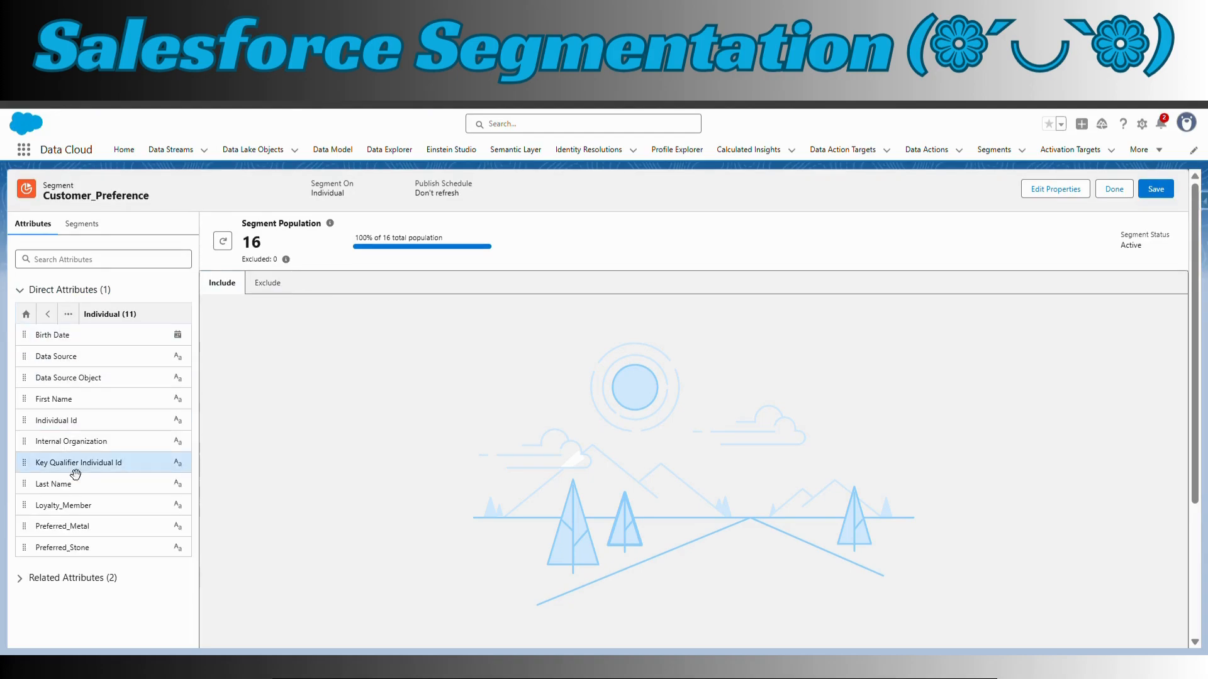
drag(104, 540, 371, 385)
click(593, 343)
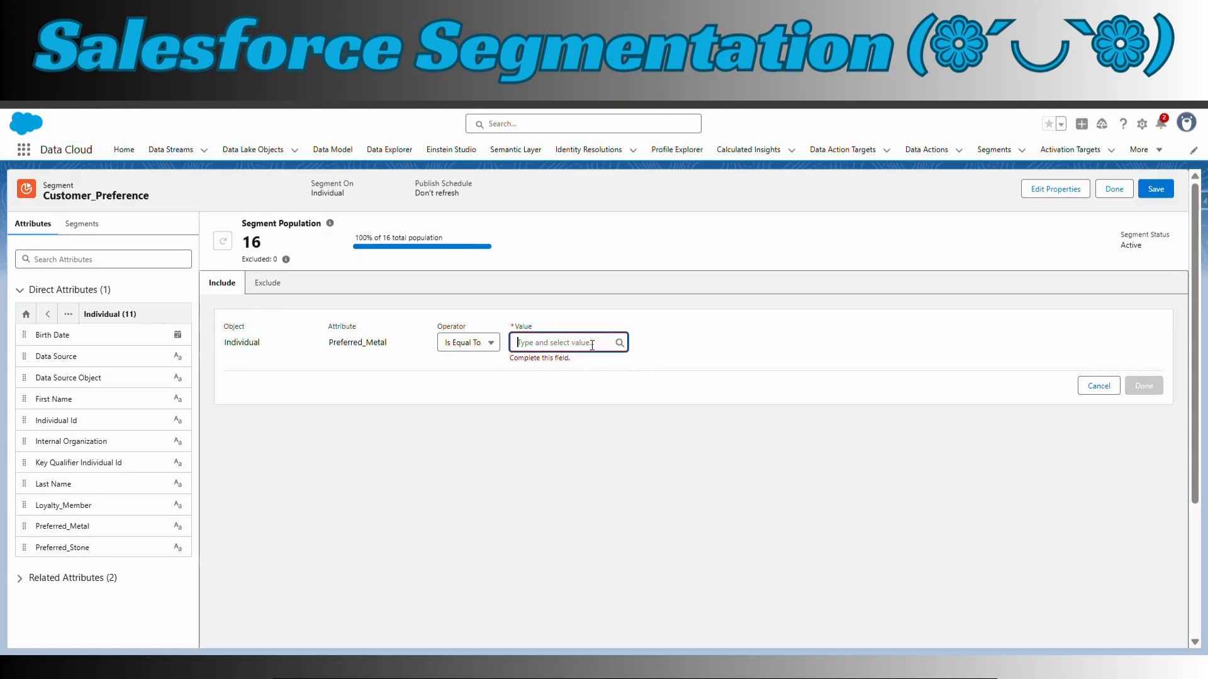
text(Gold)
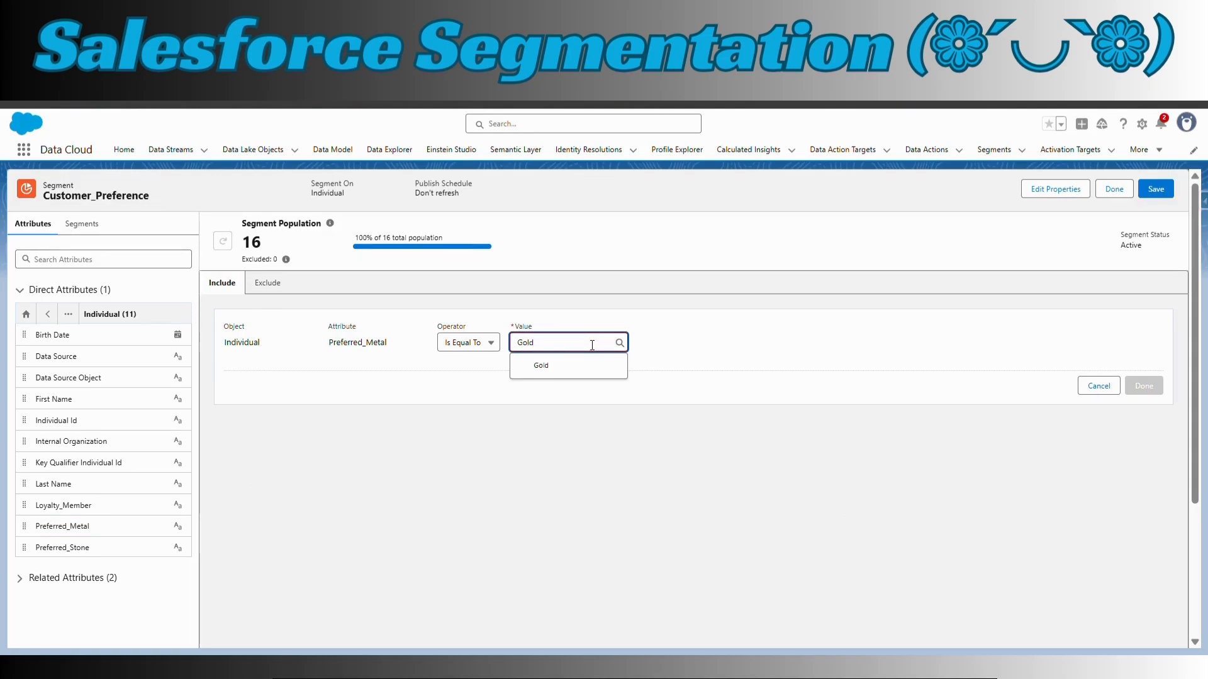
click(547, 455)
click(567, 346)
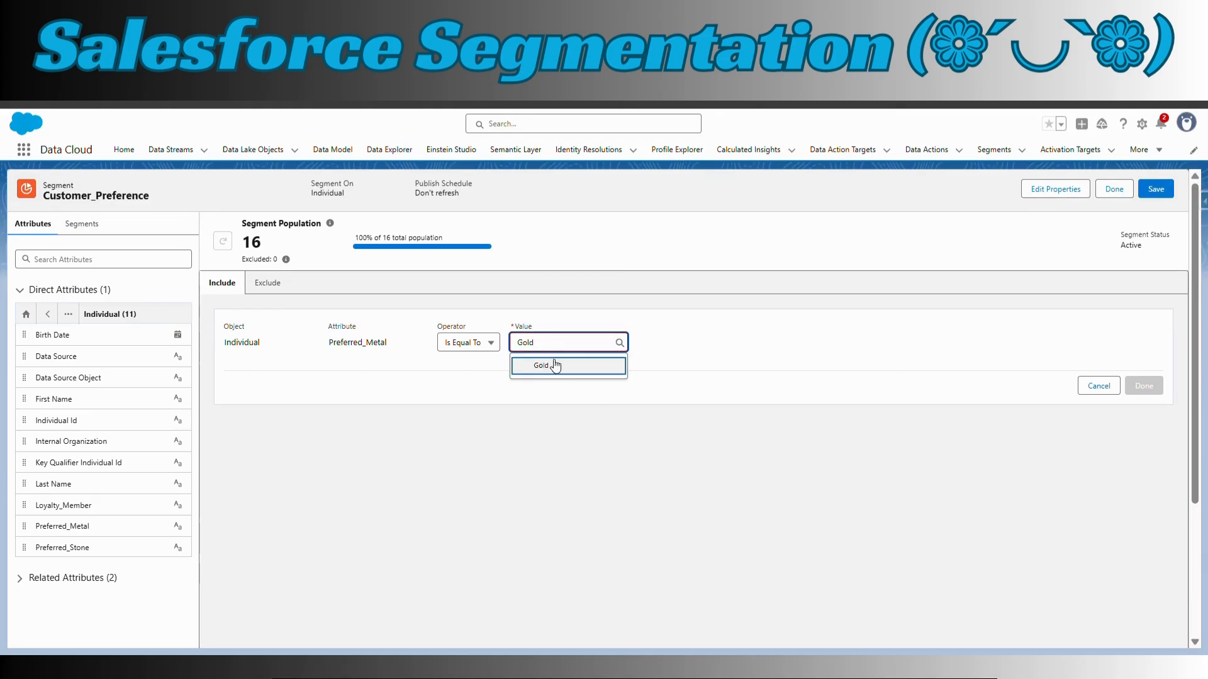
click(555, 365)
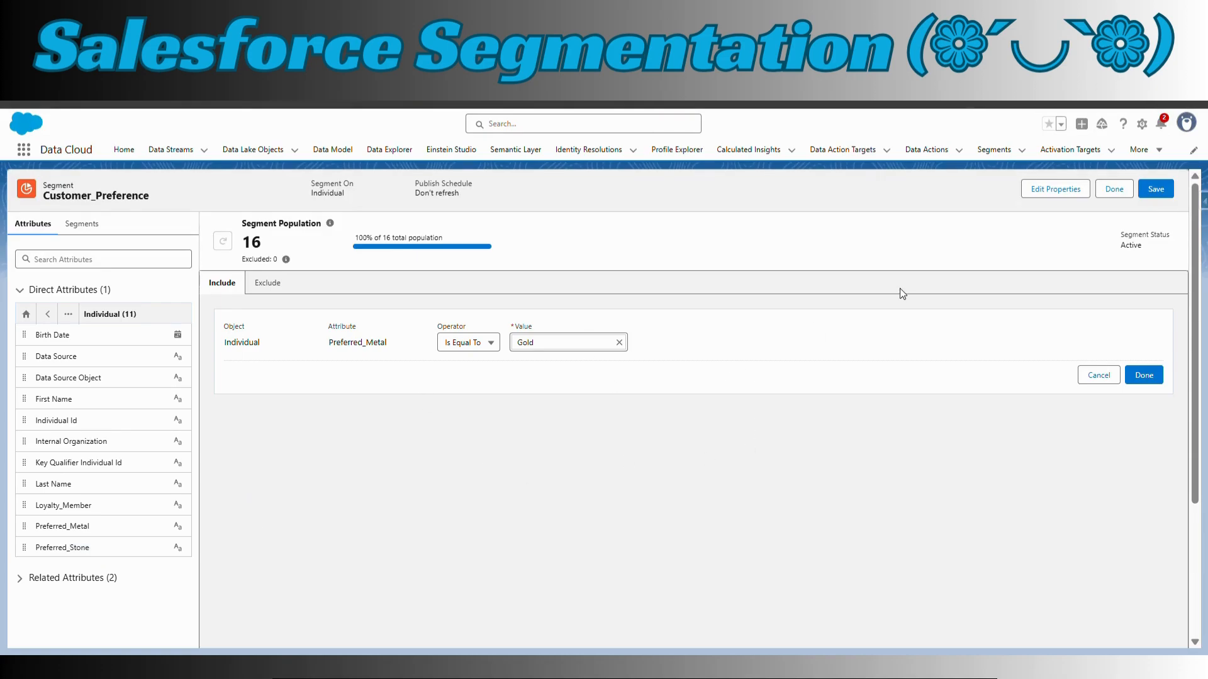
Query the Individual object in the Query Editor's Demo workspace and examine its Preferred_Metal and Preferred_Stone values
click(1142, 150)
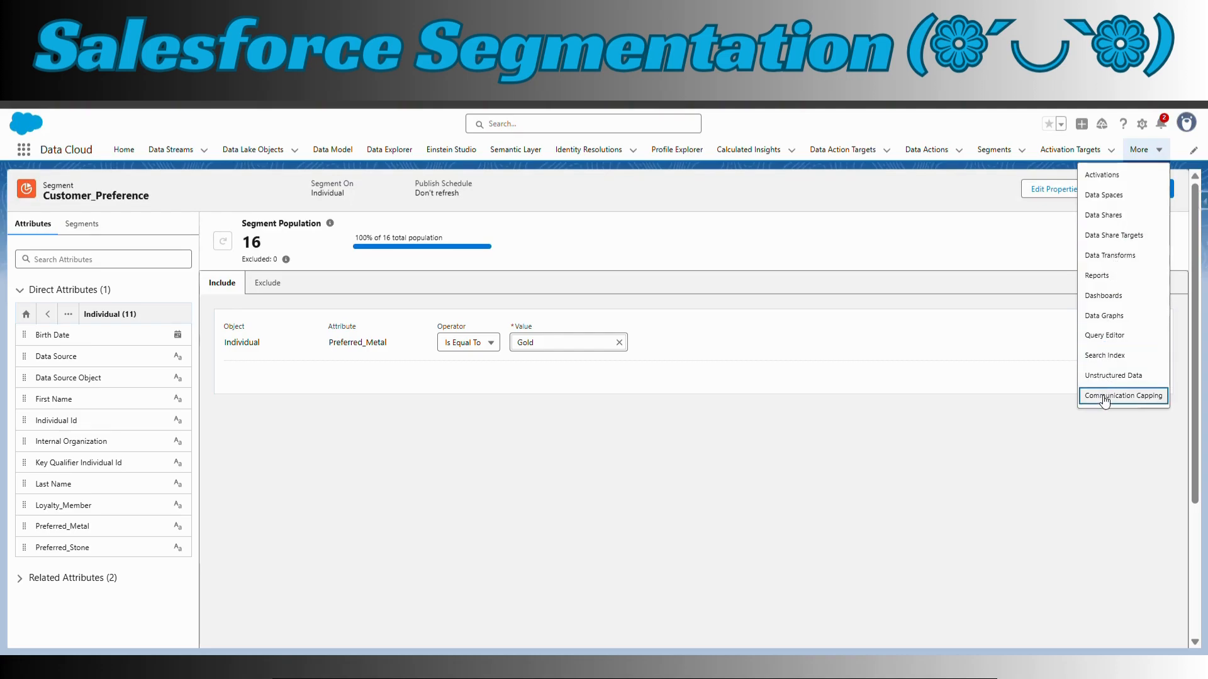
click(1105, 335)
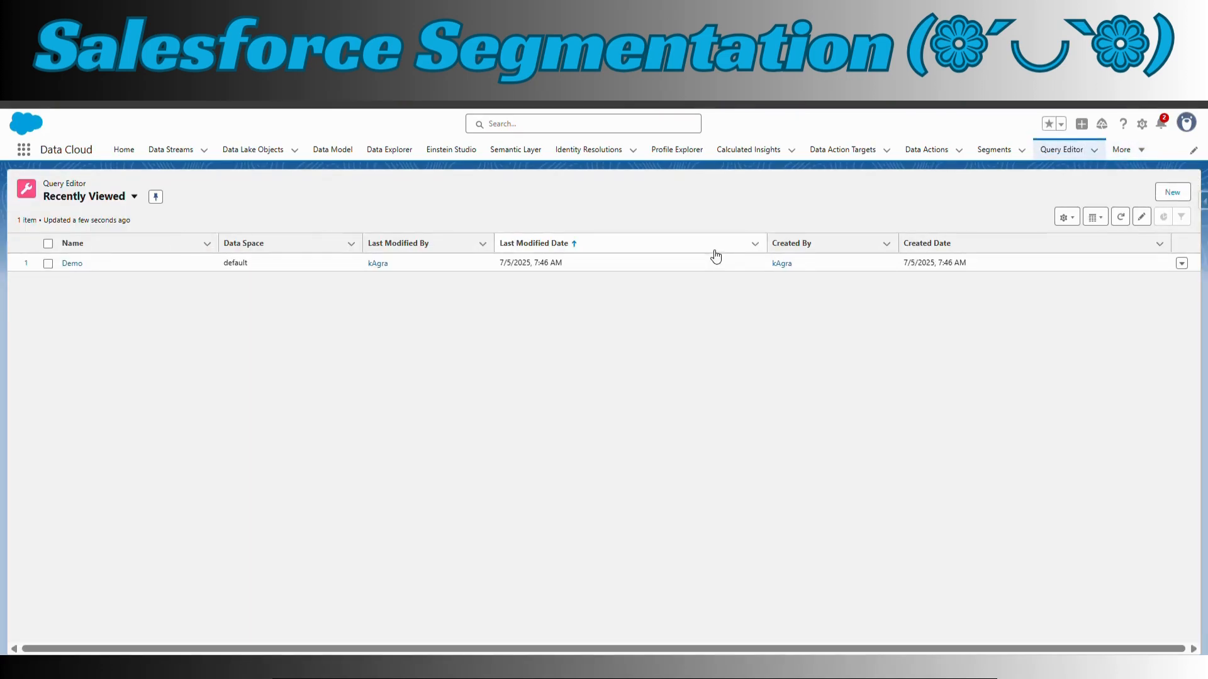
click(74, 264)
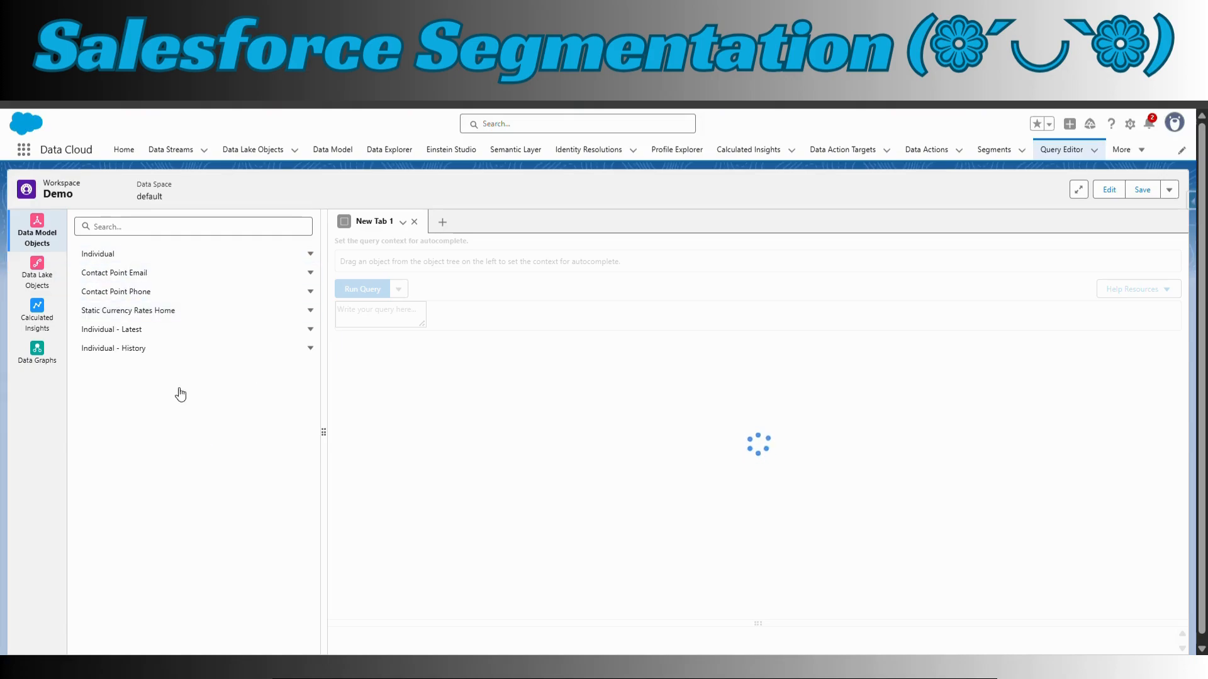
click(310, 254)
click(252, 293)
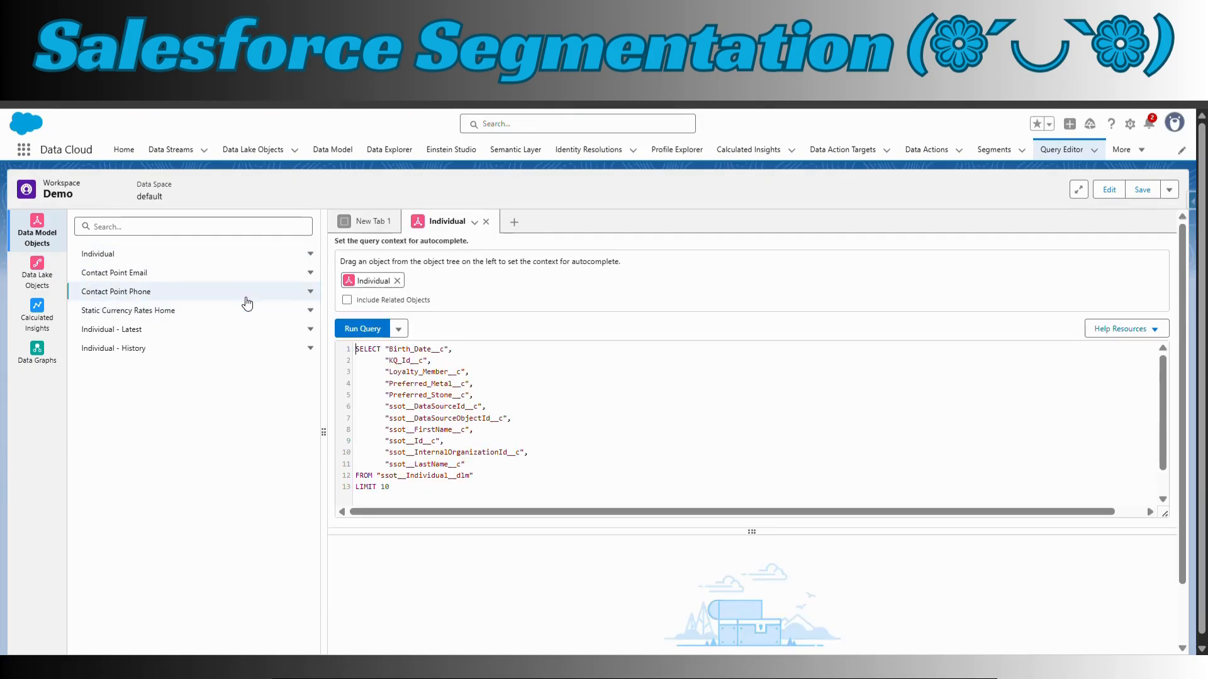
click(364, 330)
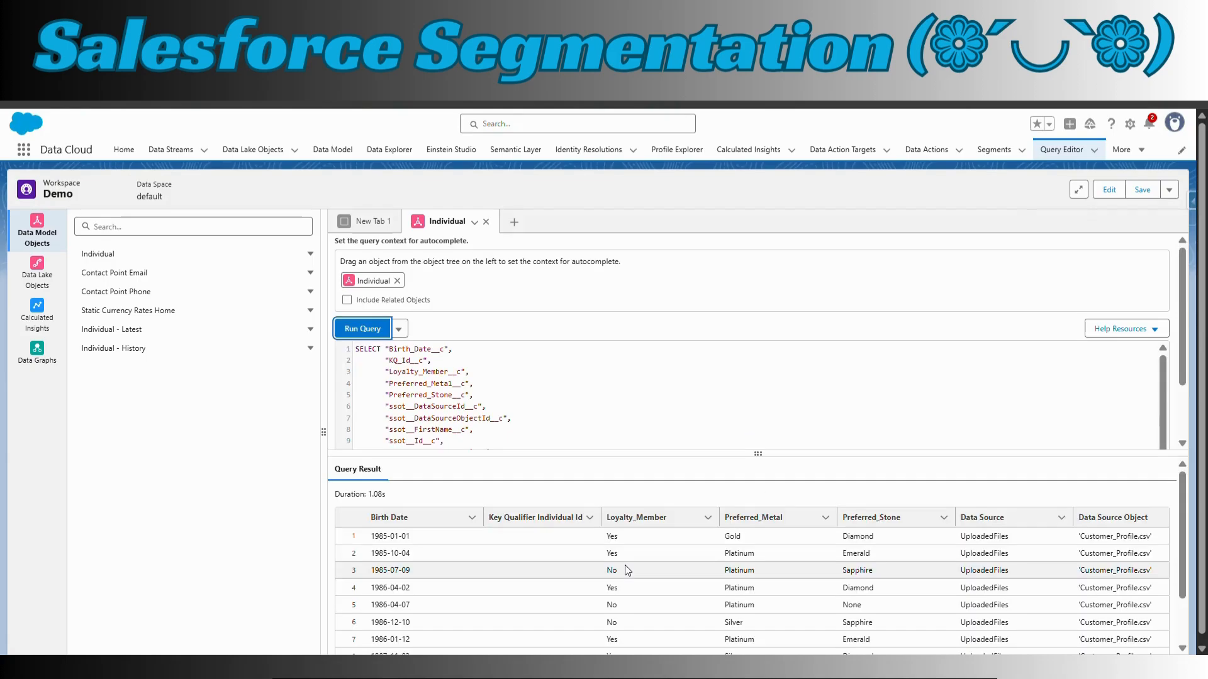
drag(732, 533, 874, 601)
click(874, 601)
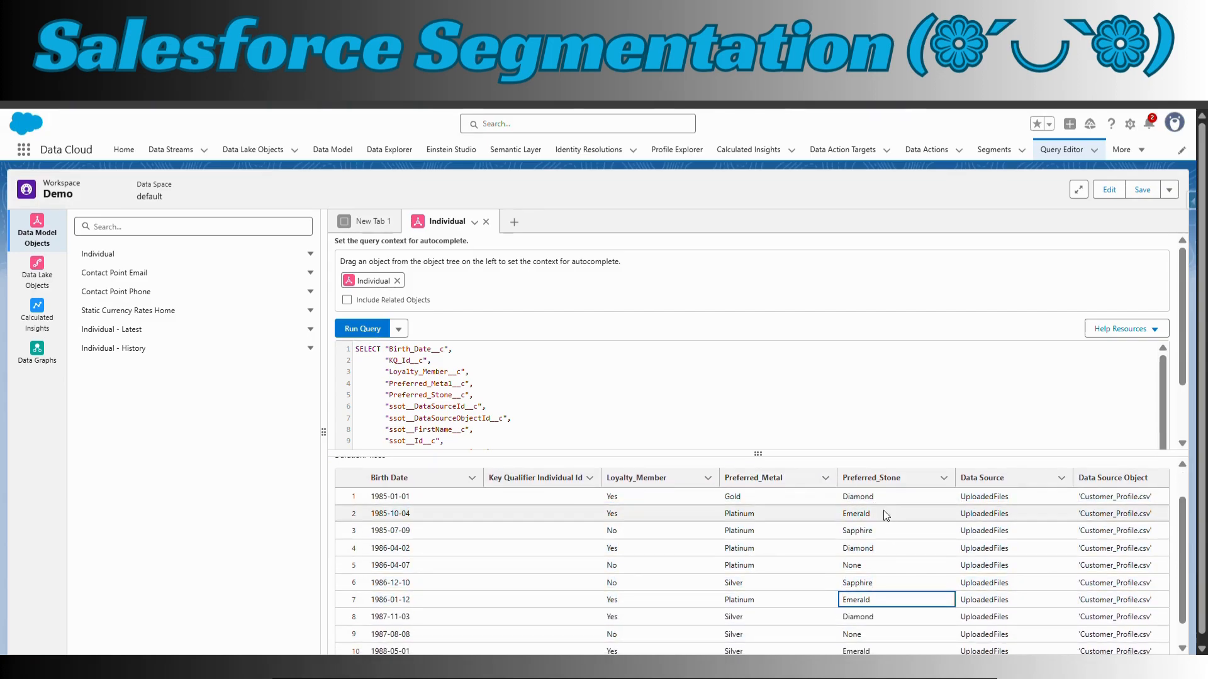
drag(878, 499, 839, 496)
drag(741, 493, 724, 496)
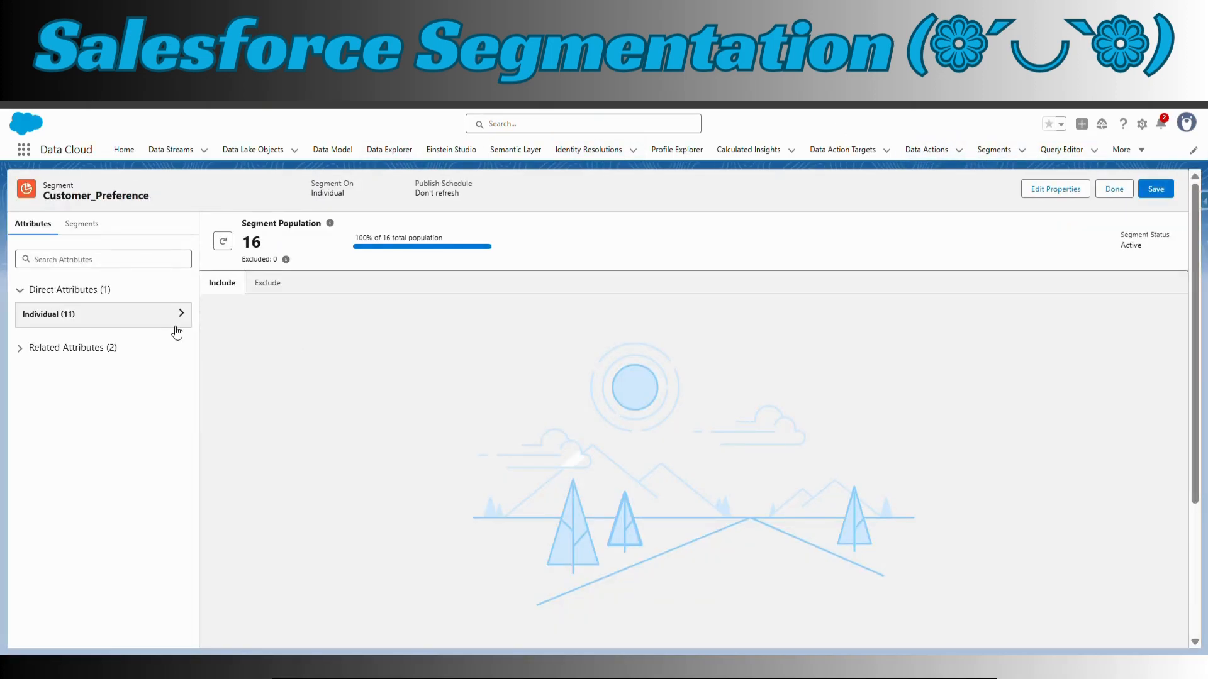
Add an include rule to the Customer_Preference segment in which the Individual attribute Preferred_Metal Is Equal To Diamond
click(180, 315)
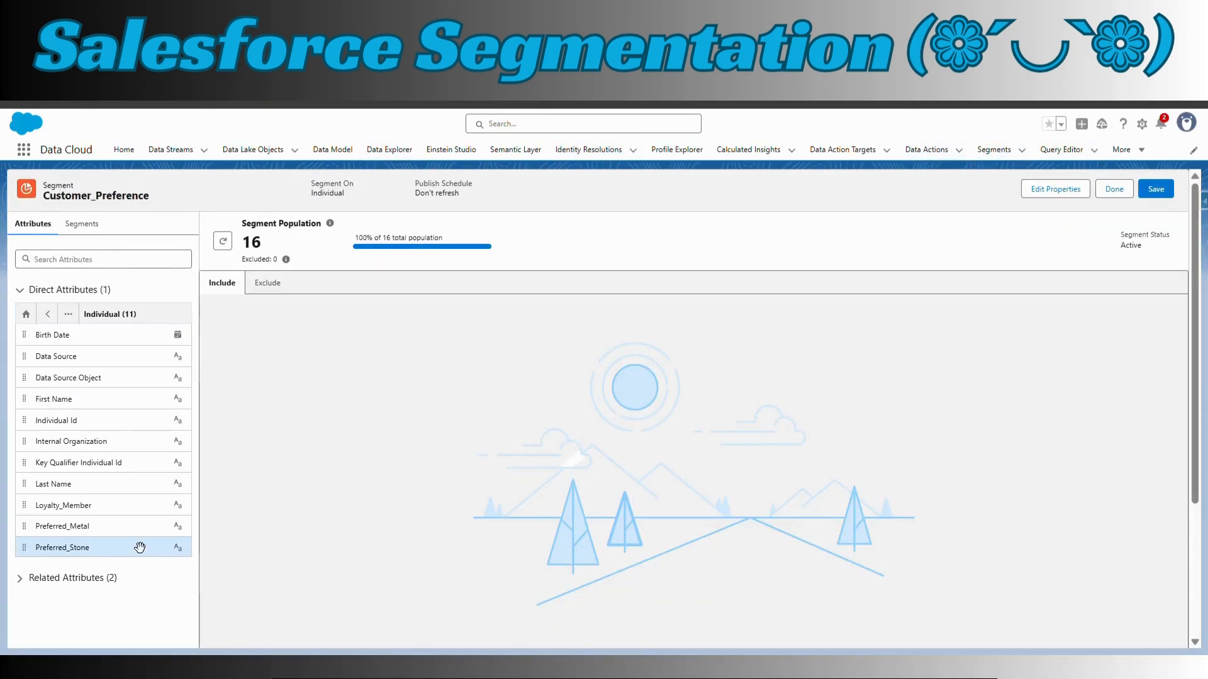
drag(129, 531, 204, 515)
drag(405, 349, 409, 351)
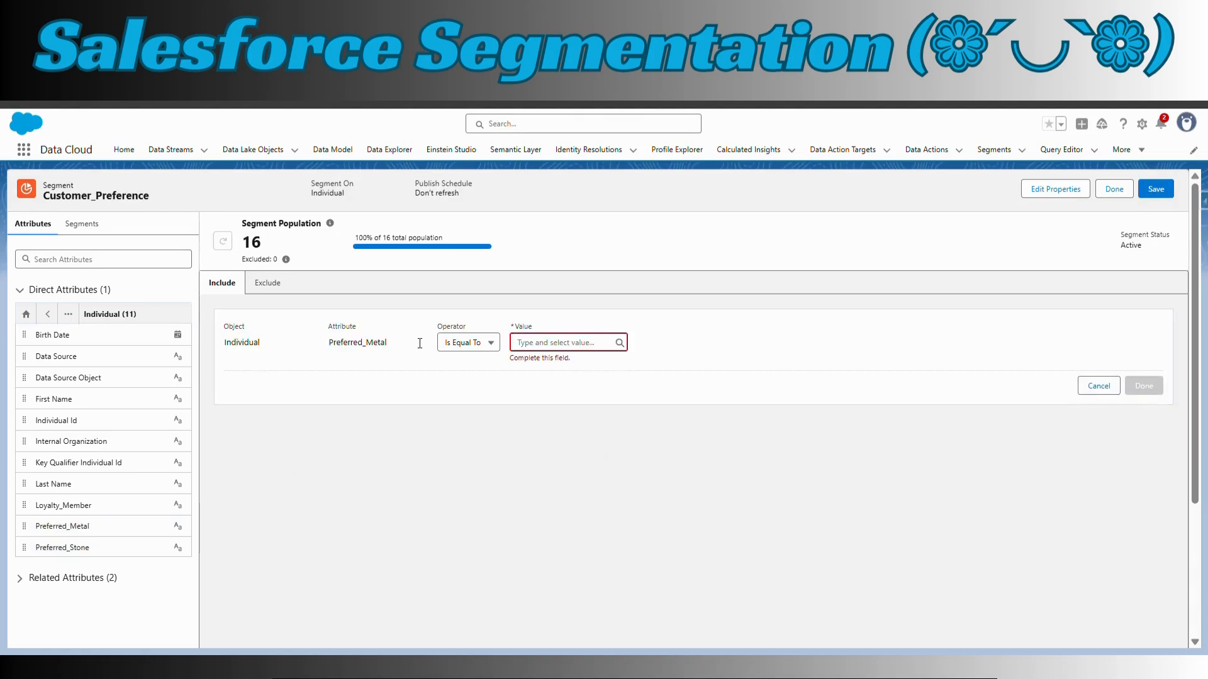
click(549, 342)
text(Diamond)
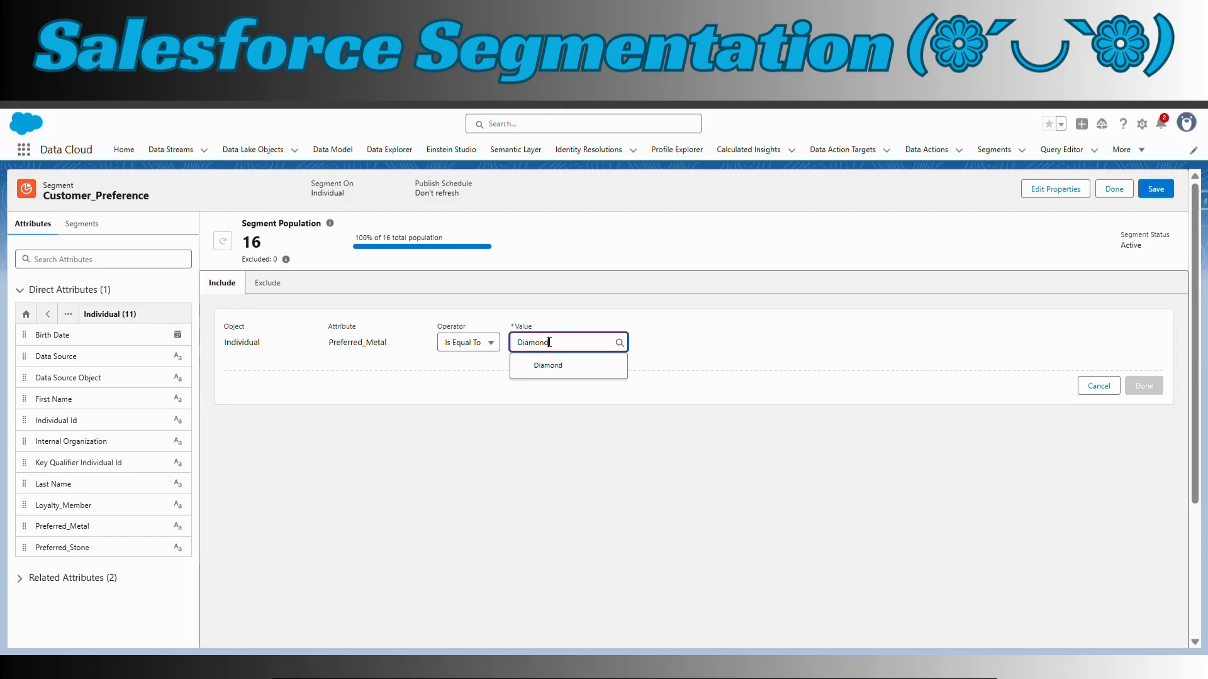
click(565, 370)
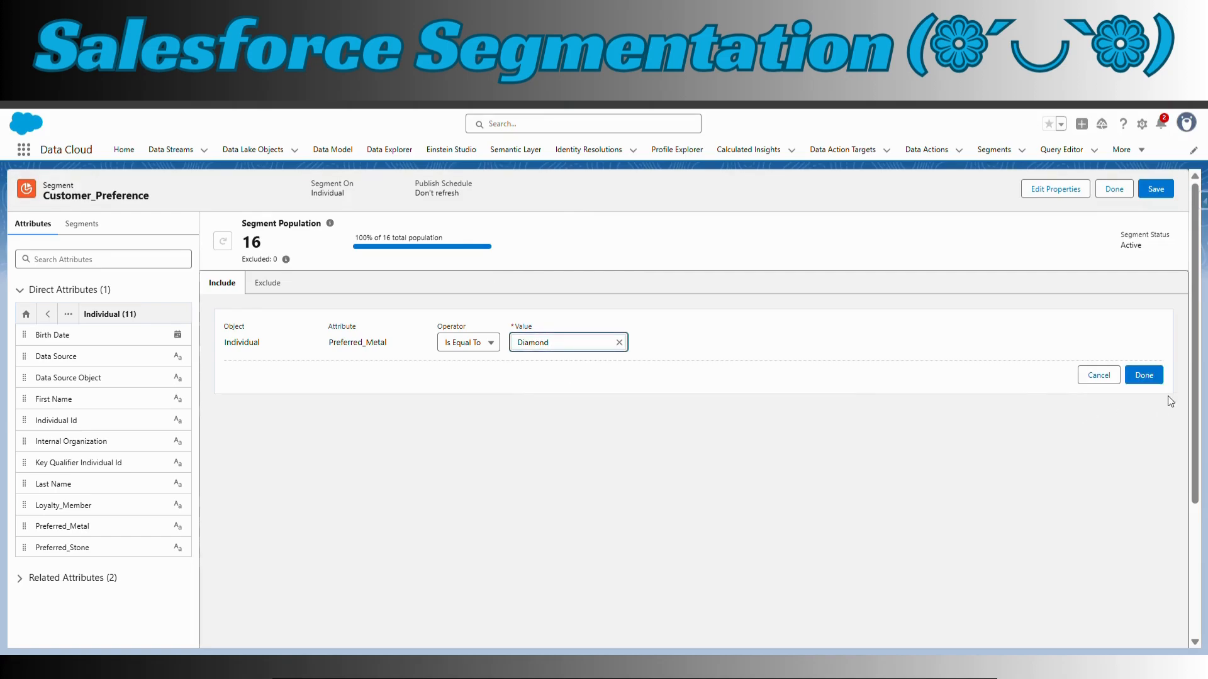
drag(102, 554, 313, 386)
click(1143, 376)
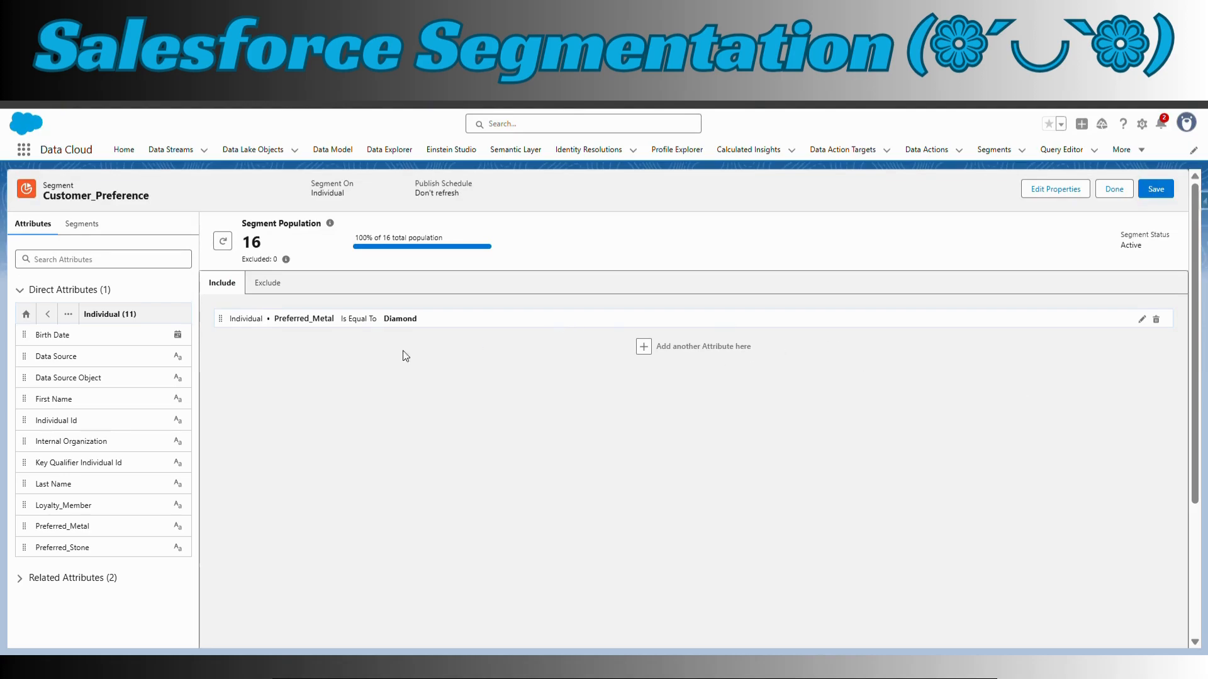
Add a second include rule in which the Individual attribute Preferred_Stone Is Equal To Gold
drag(108, 552, 666, 354)
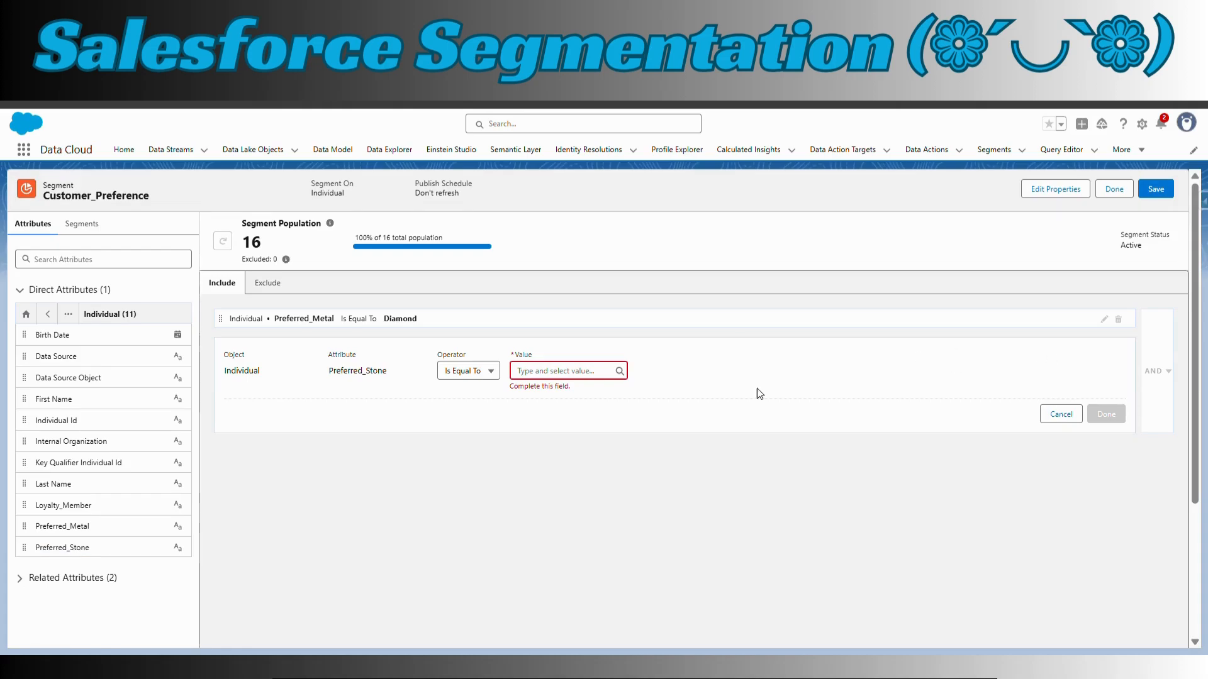
click(564, 376)
text(Gol)
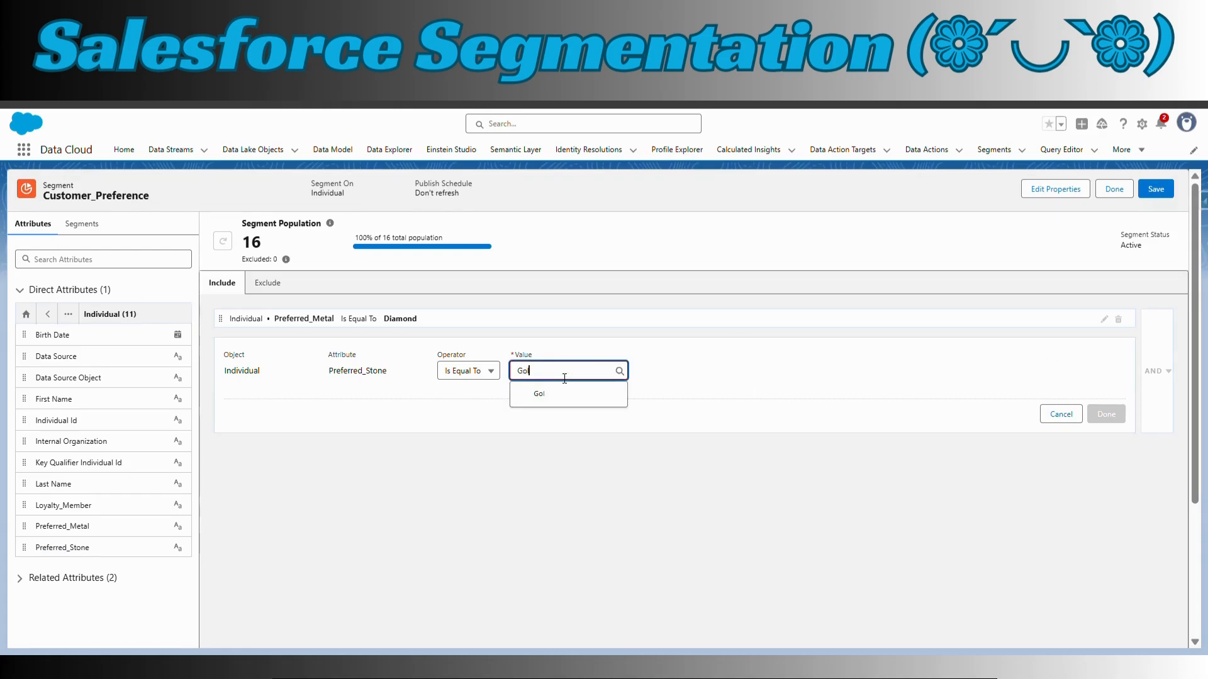
text(d)
click(554, 394)
click(1106, 401)
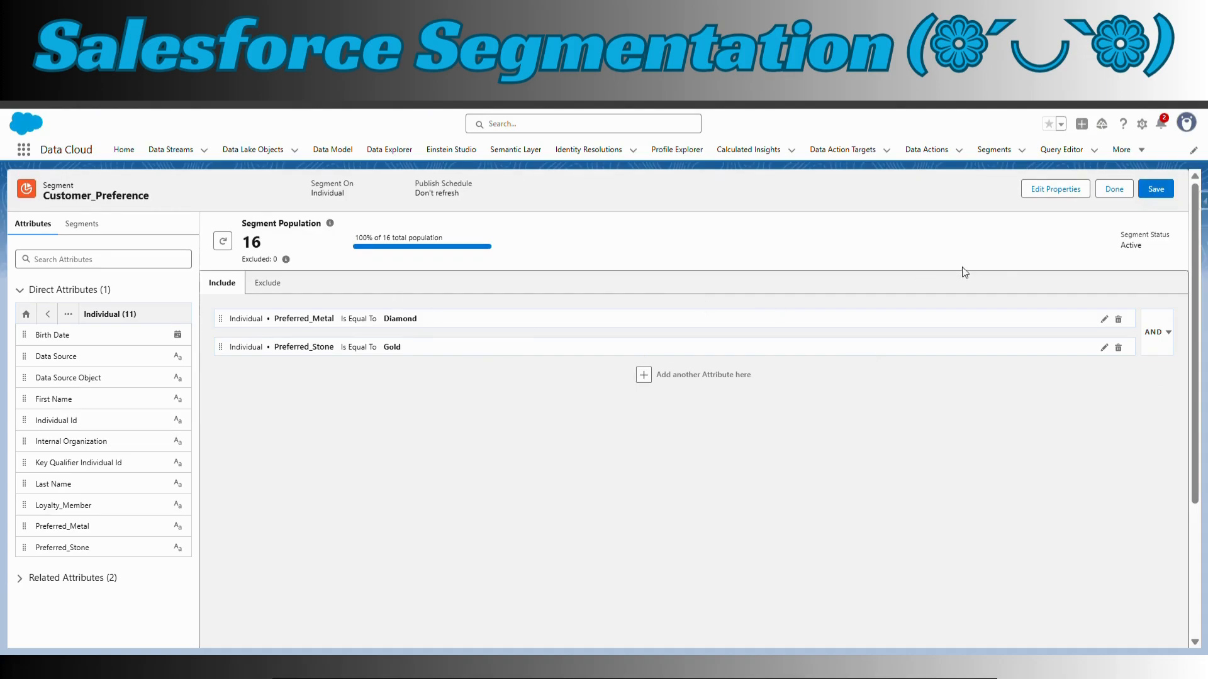
Check the segment's exclude rules, return to the include rules and save the segment
click(267, 283)
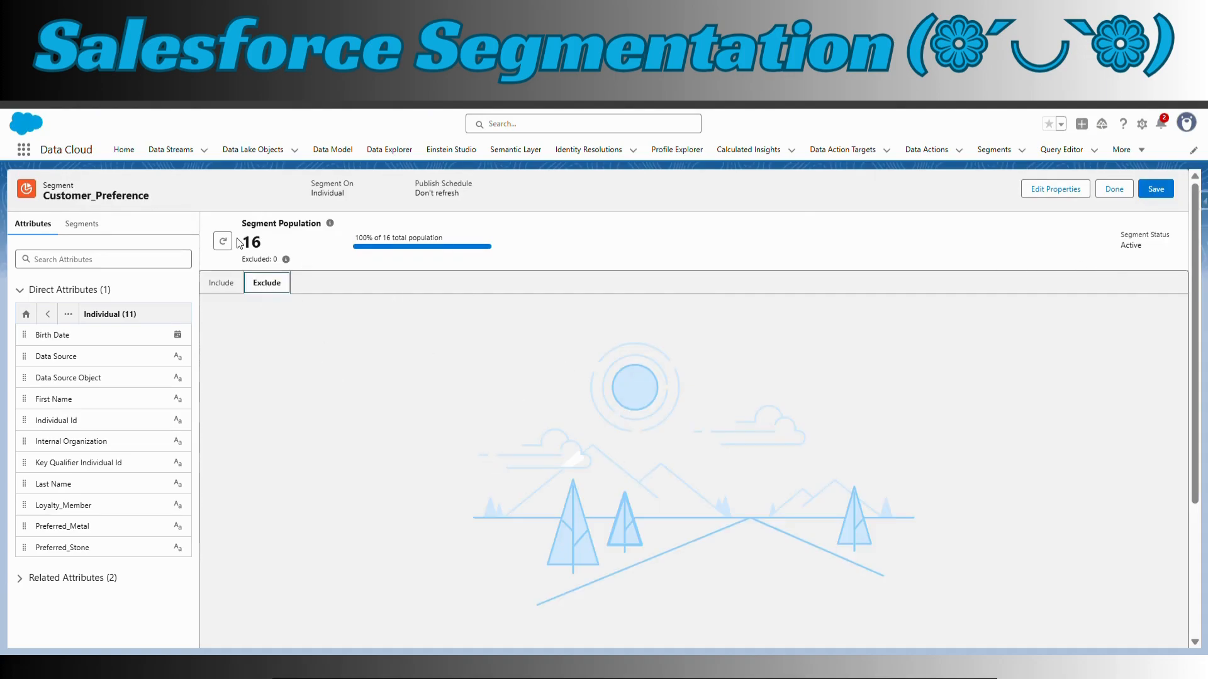
click(224, 284)
click(1157, 189)
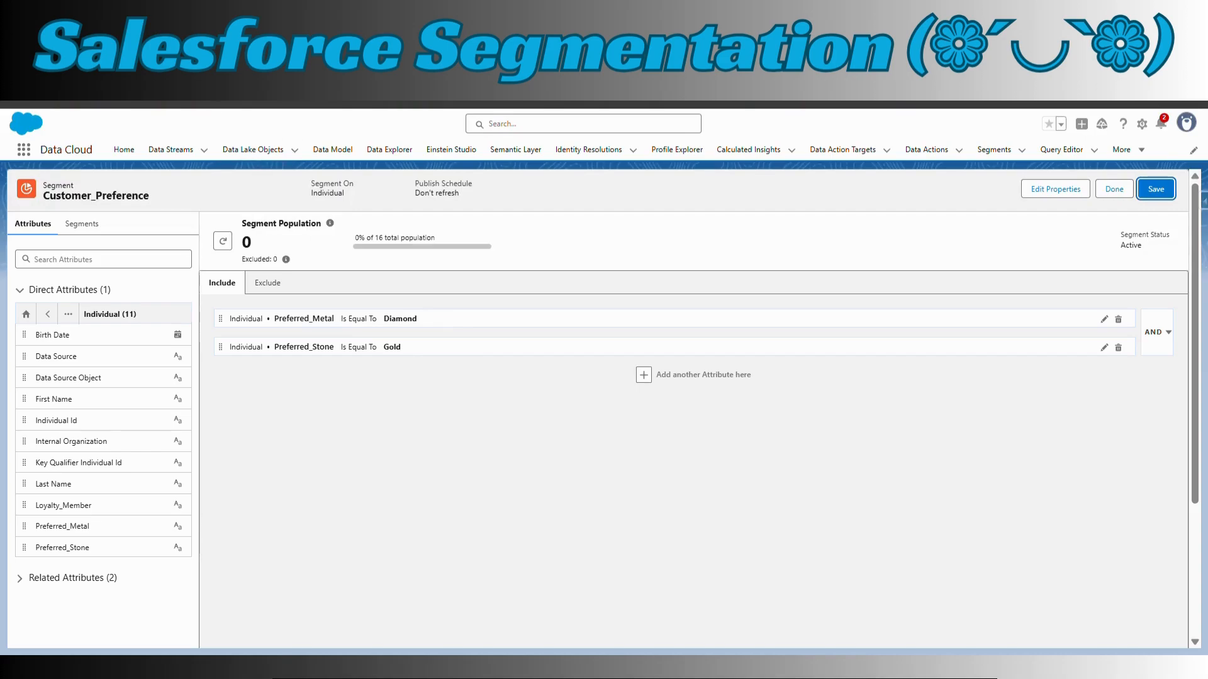
Query the Individual object in the Query Editor's Demo workspace, compare its Preferred_Metal and Preferred_Stone values, and return to the Customer_Preference segment
click(1061, 150)
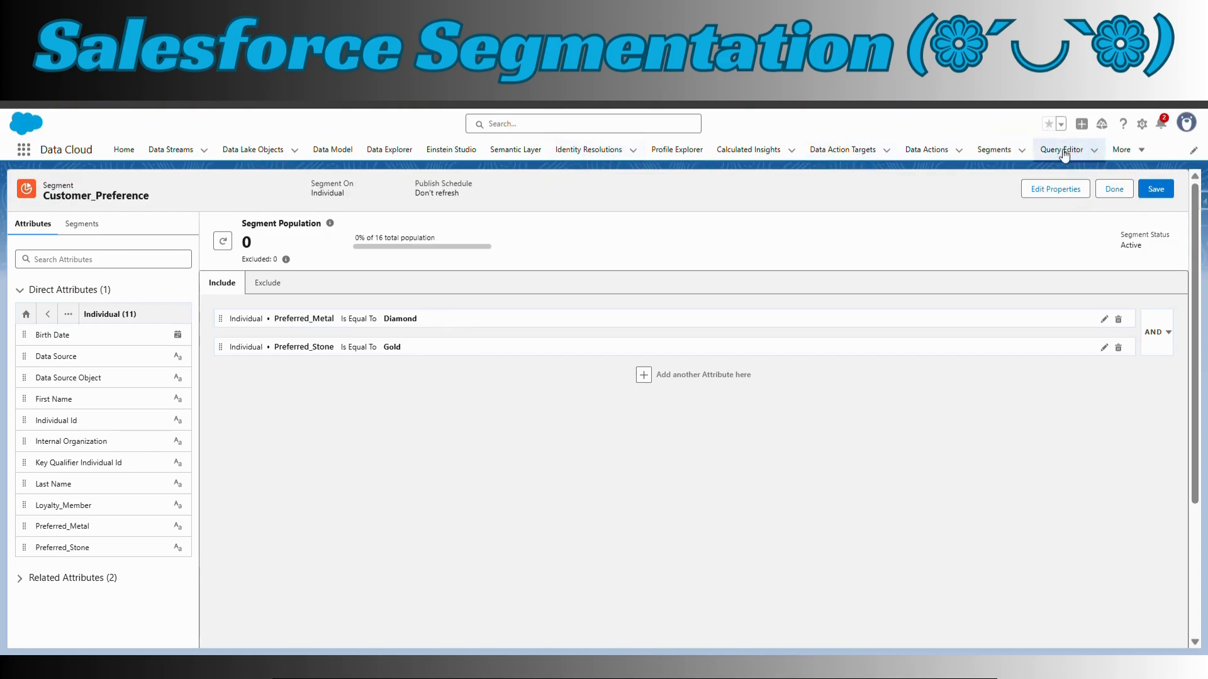
click(74, 265)
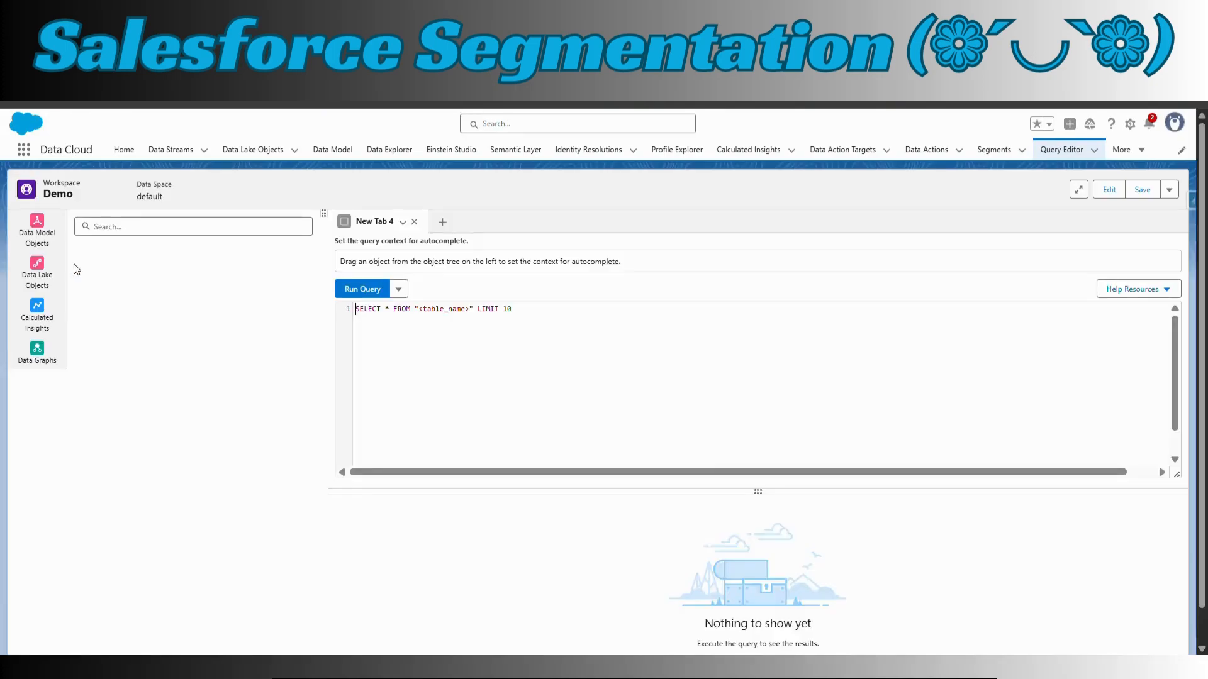
click(311, 253)
click(277, 298)
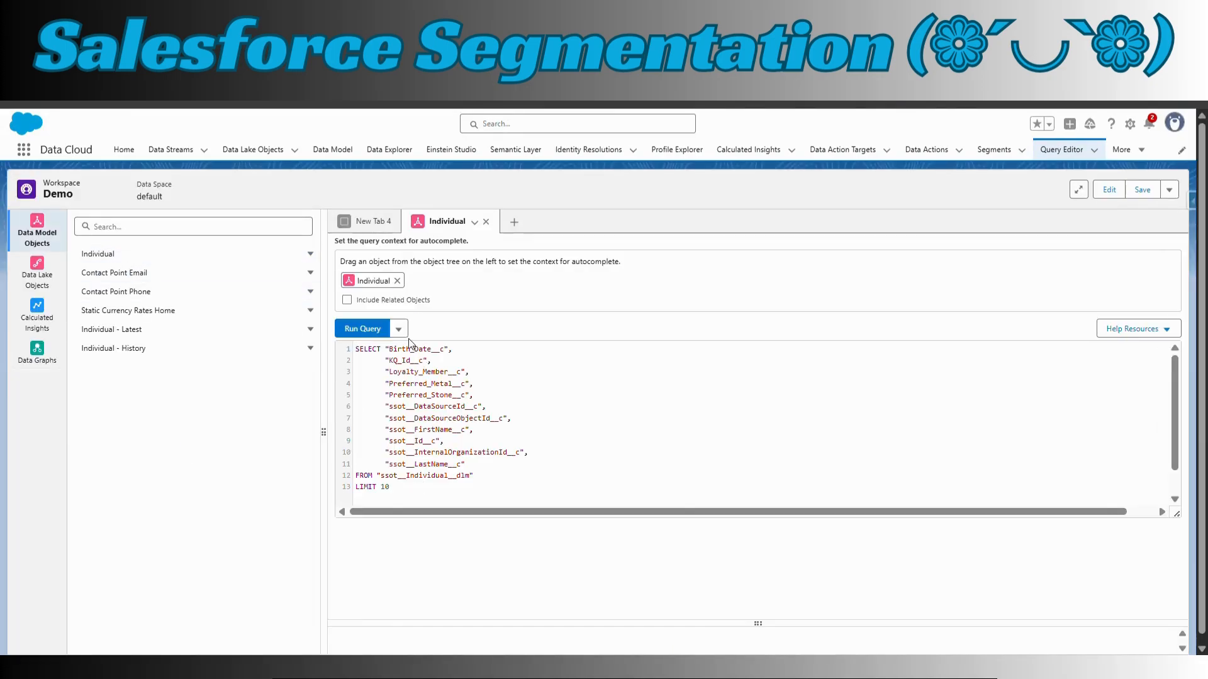
click(362, 329)
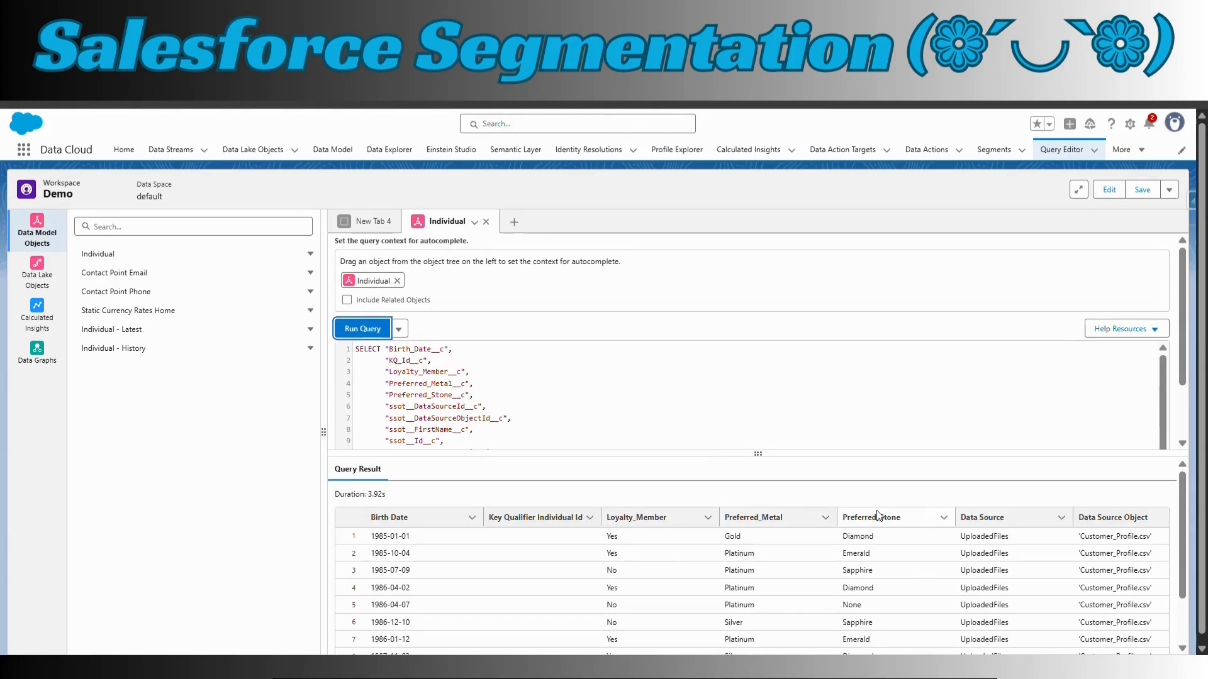
drag(879, 537, 822, 533)
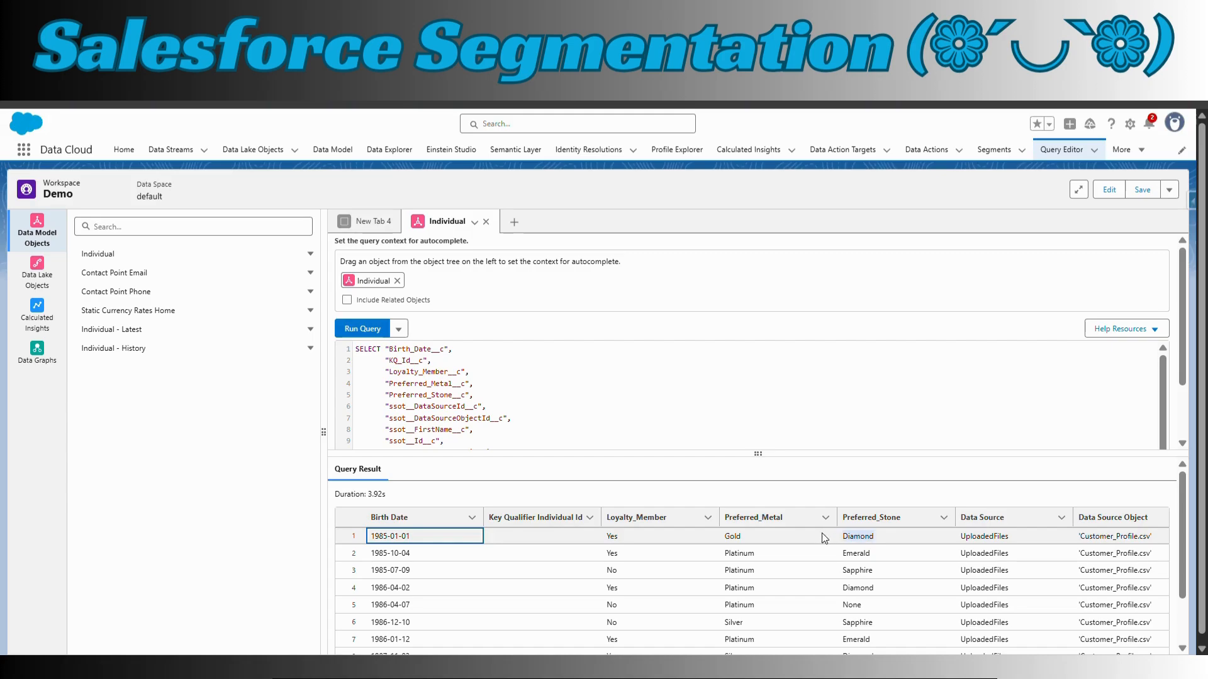
click(731, 537)
key(alt+Left)
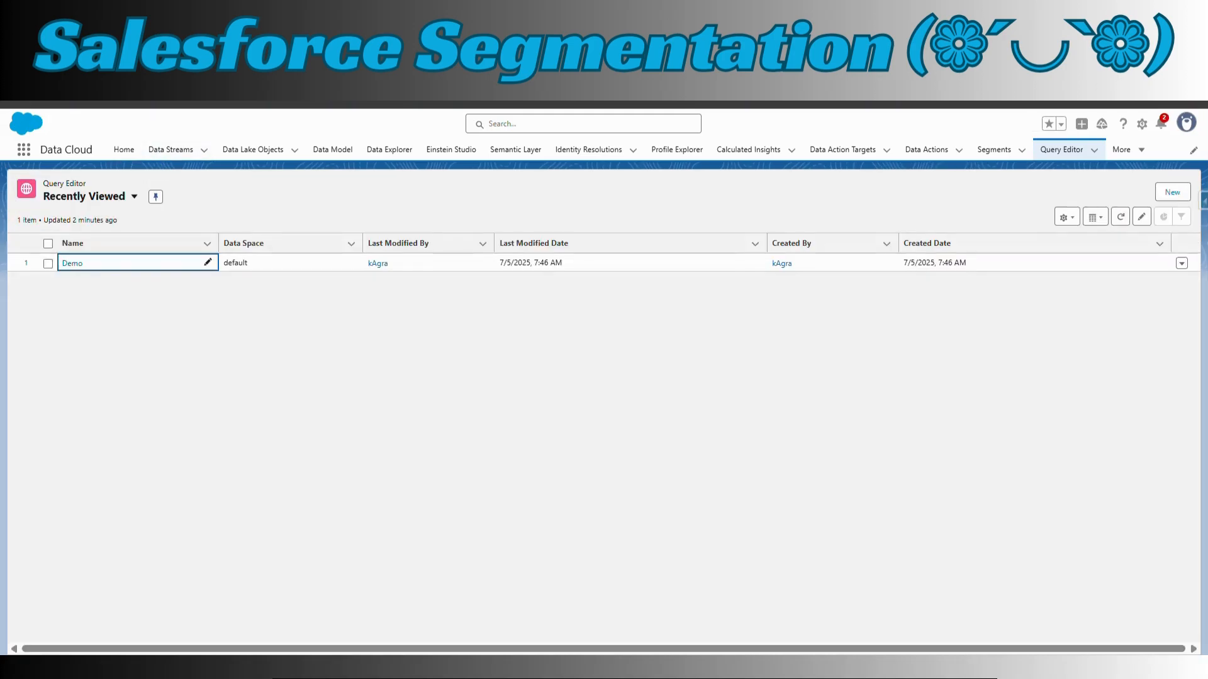
key(alt+Left)
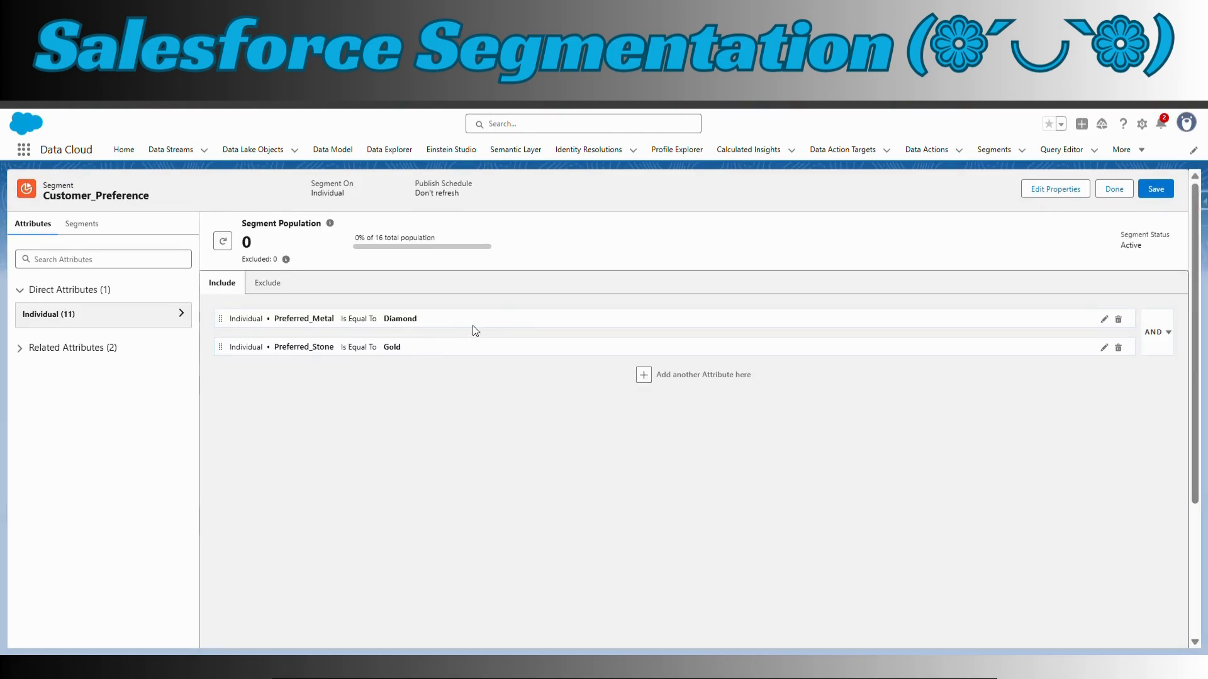
Change the value of the Preferred_Metal include rule to Gold
click(1104, 319)
click(619, 343)
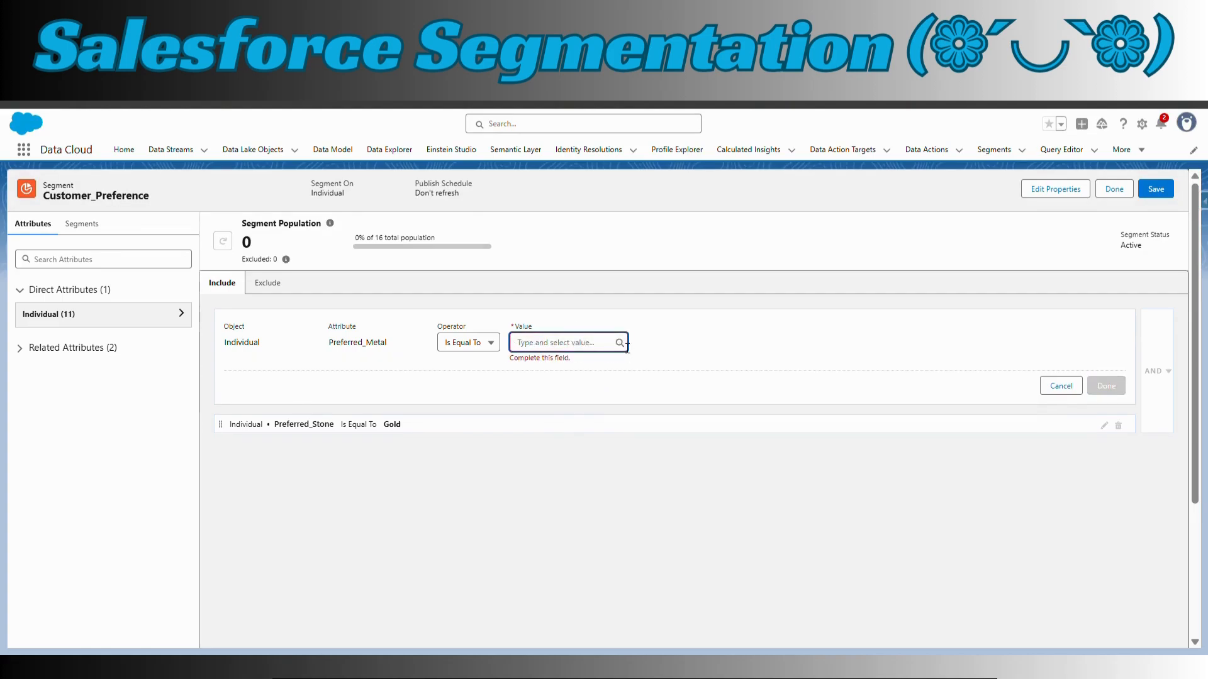
text(Gold)
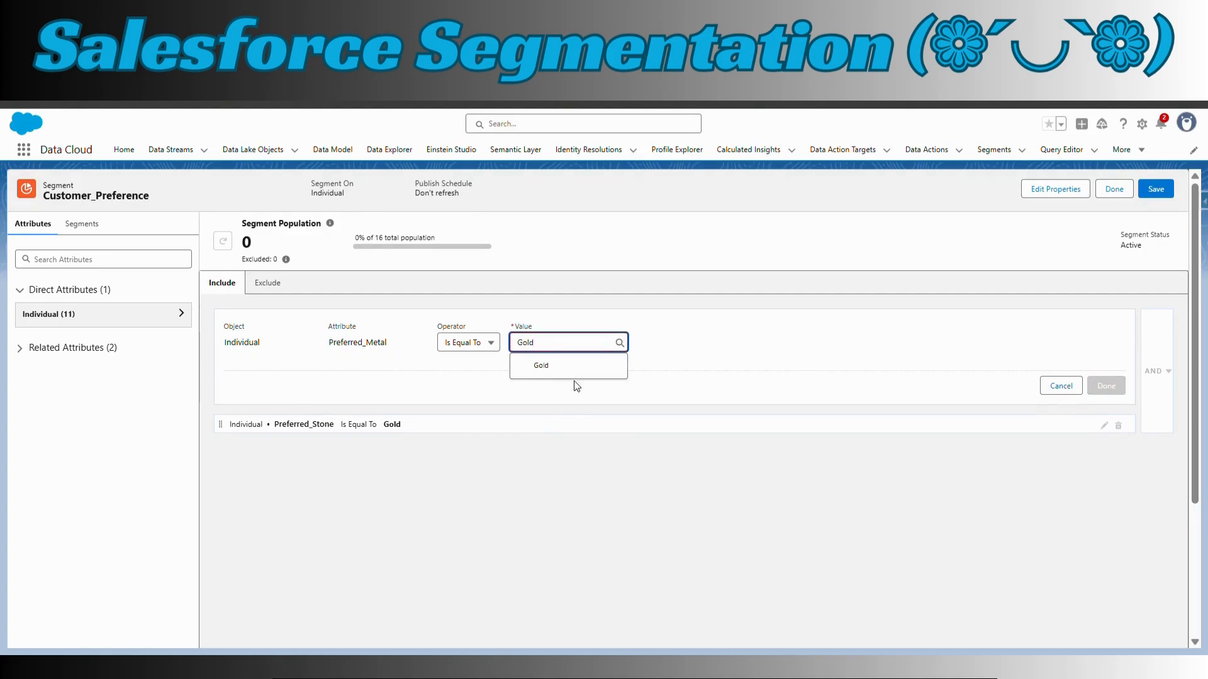
click(541, 366)
click(1104, 385)
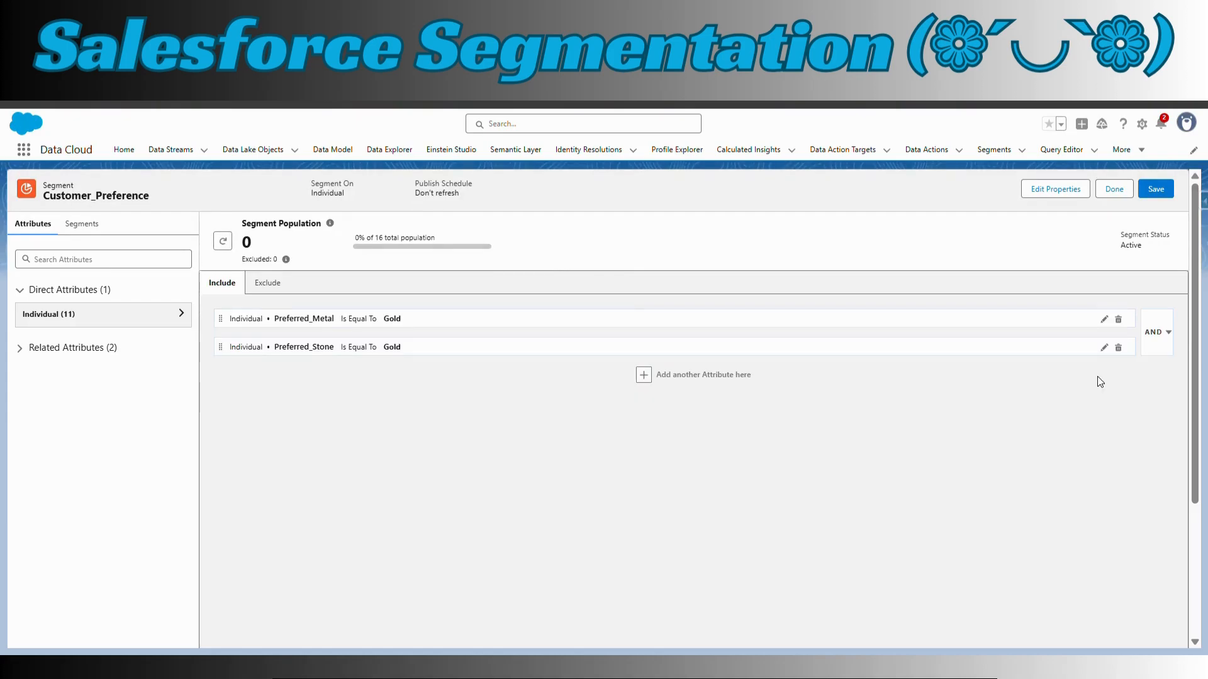
Change the value of the Preferred_Stone include rule to Diamond, save the segment and check its population
click(1105, 349)
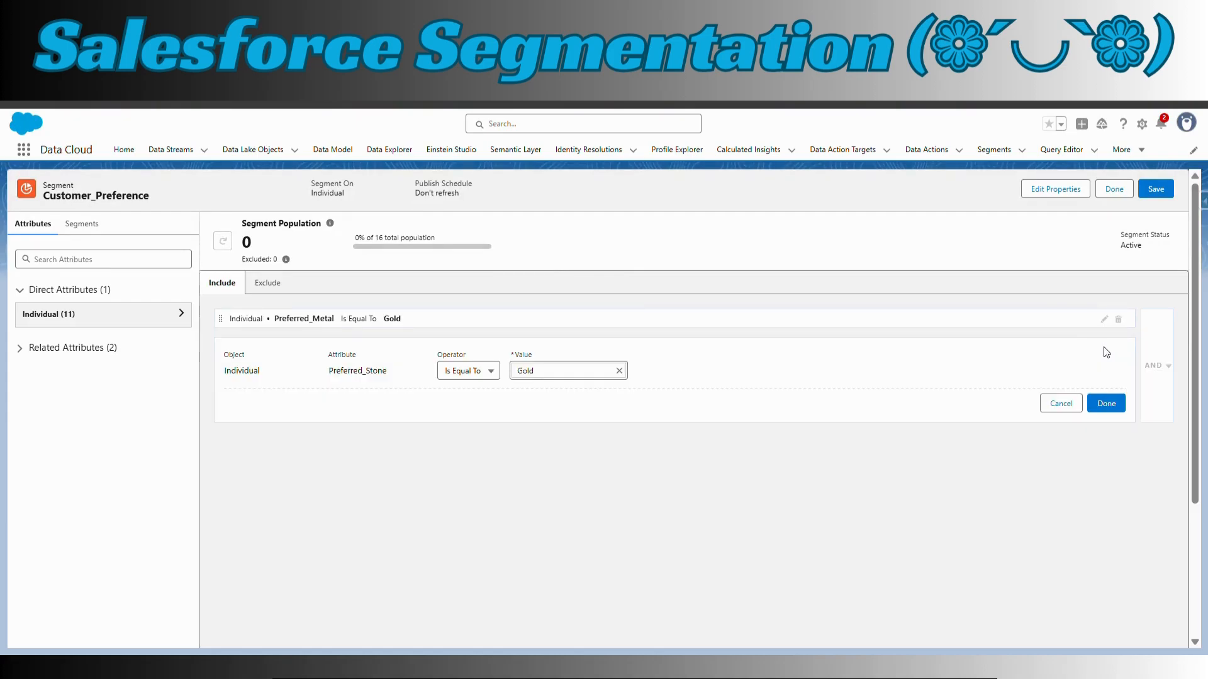
click(619, 371)
text(D)
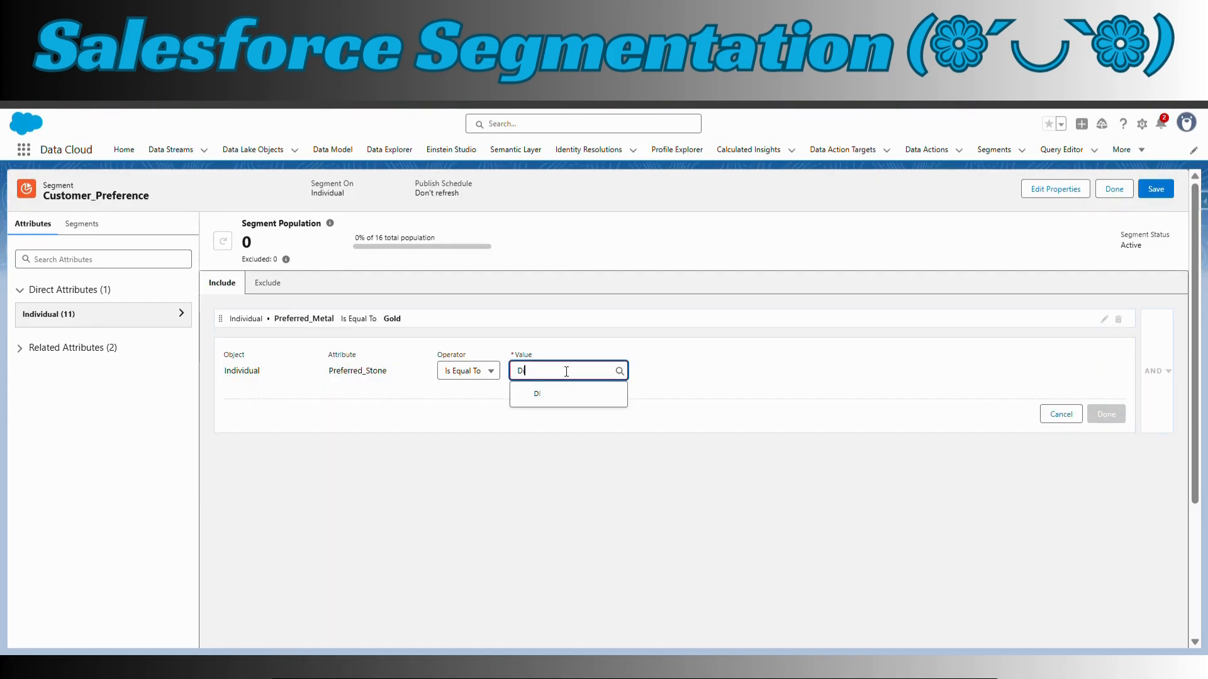
text(iamond)
click(553, 395)
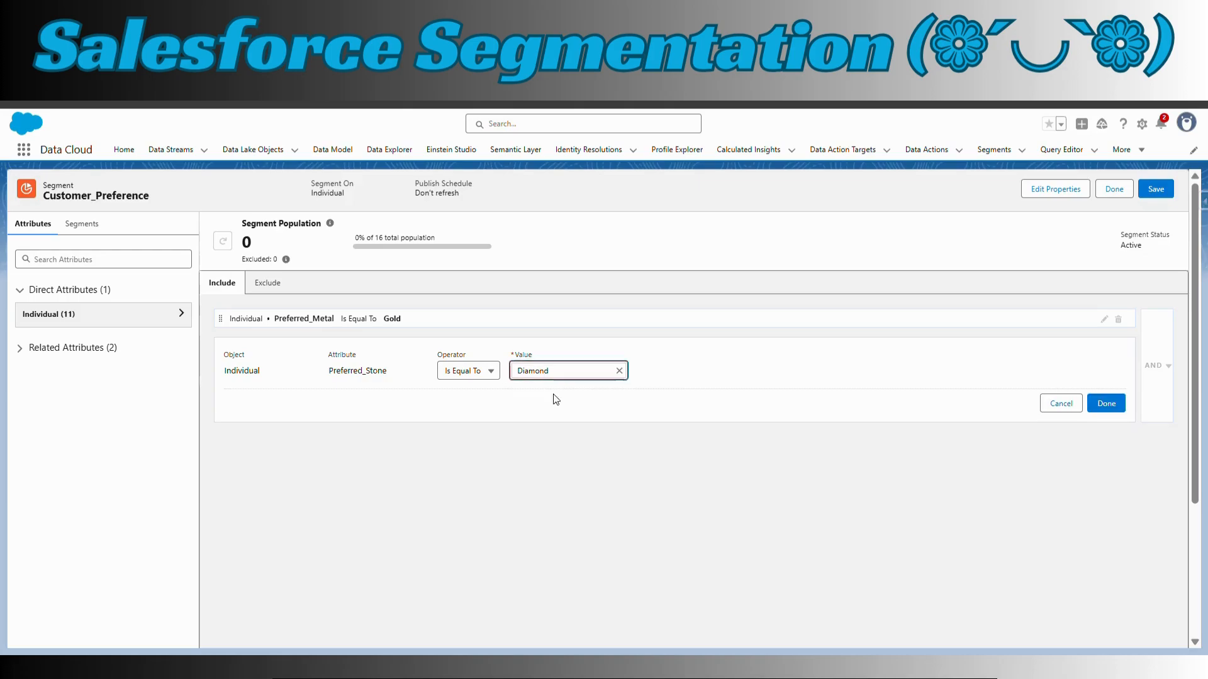
click(1108, 406)
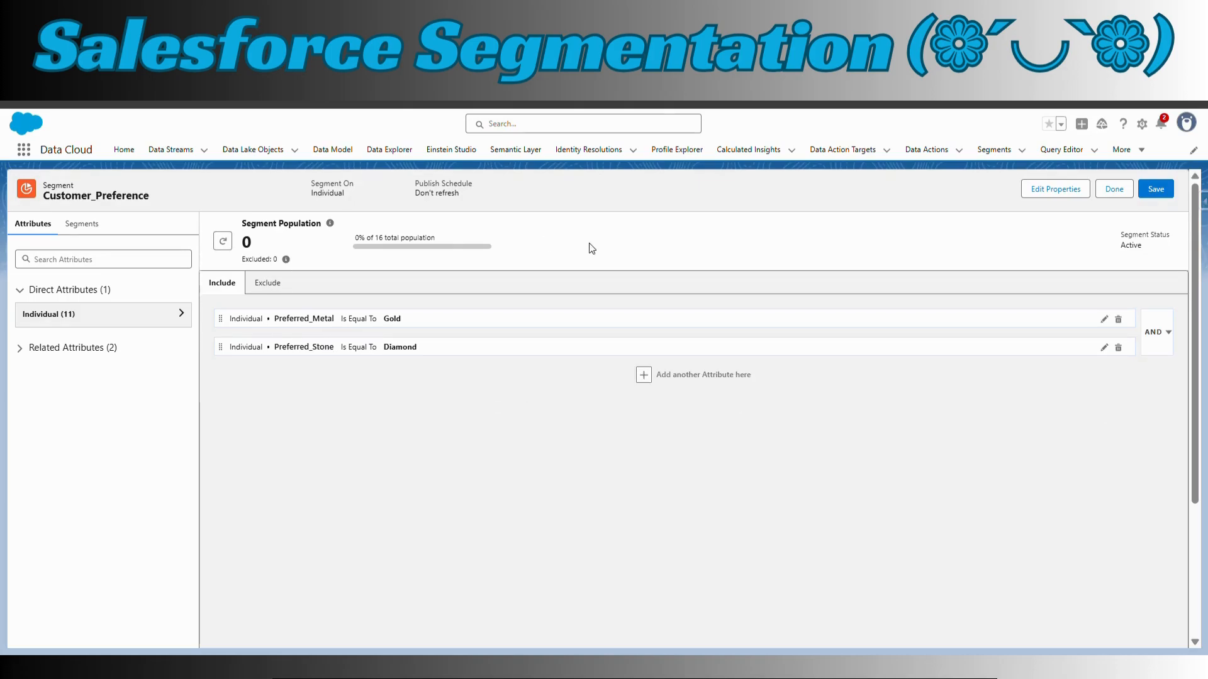
click(1157, 190)
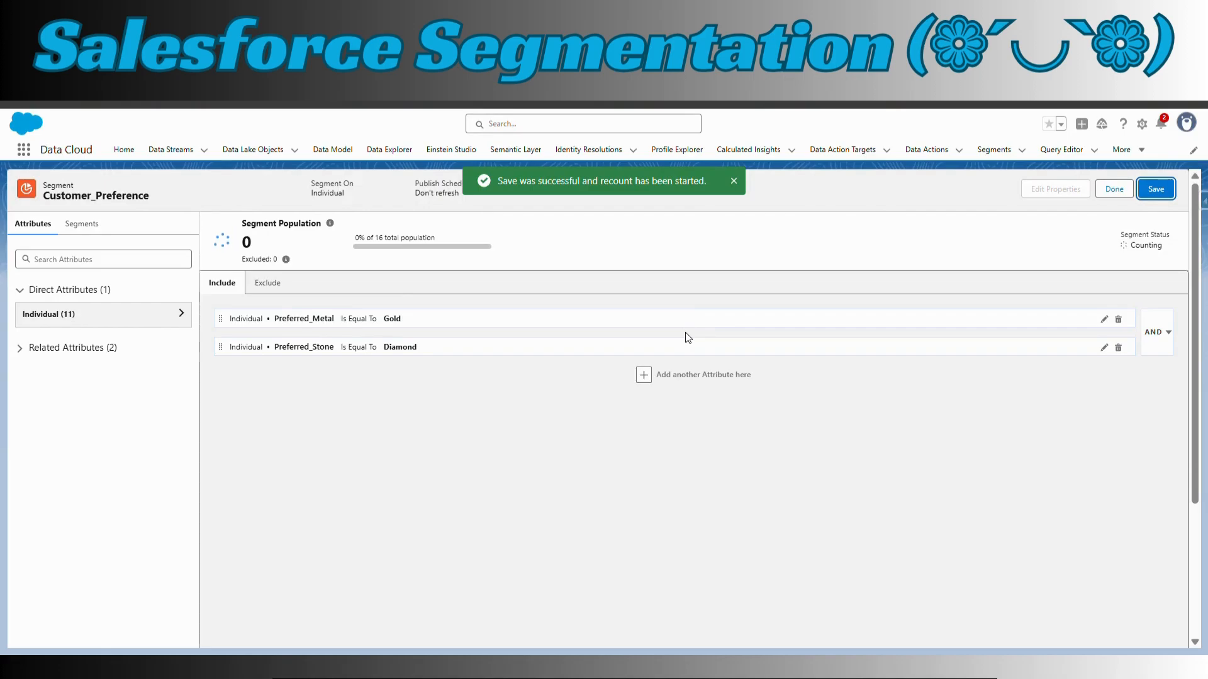
mouse_move(256, 240)
mouse_down()
mouse_move(234, 241)
mouse_move(261, 242)
mouse_move(236, 254)
mouse_up()
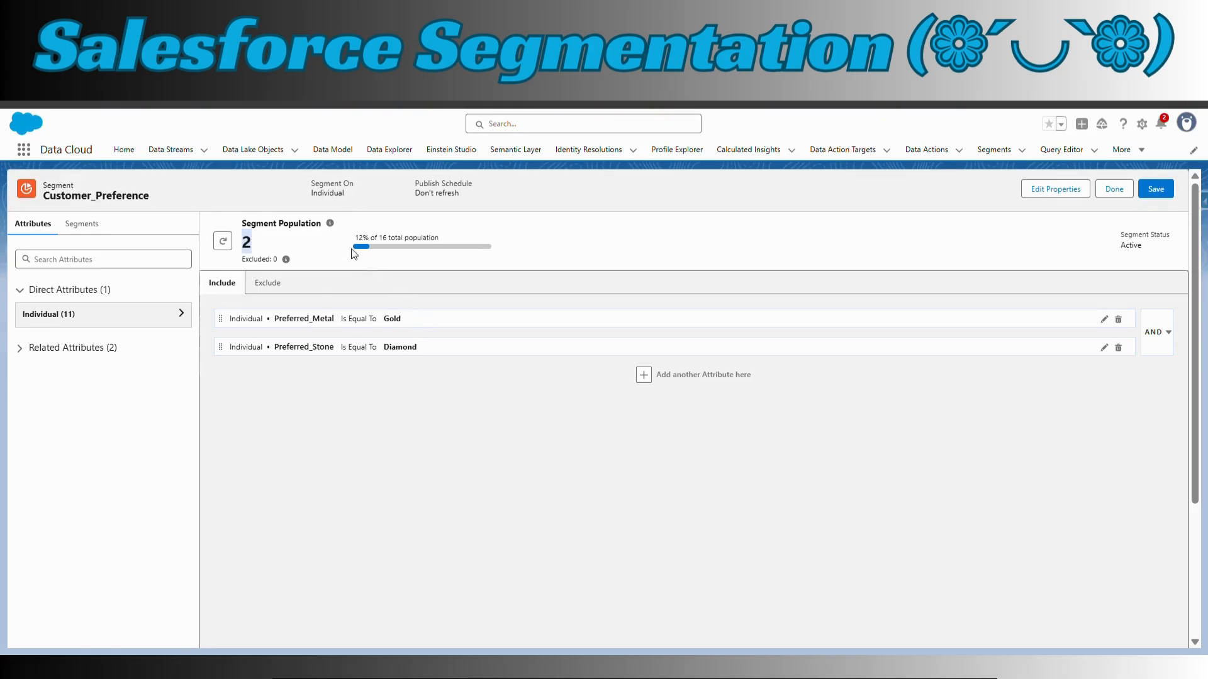
Query the Individual object in the Query Editor's Demo workspace with the row limit raised to 100
click(1062, 150)
click(71, 264)
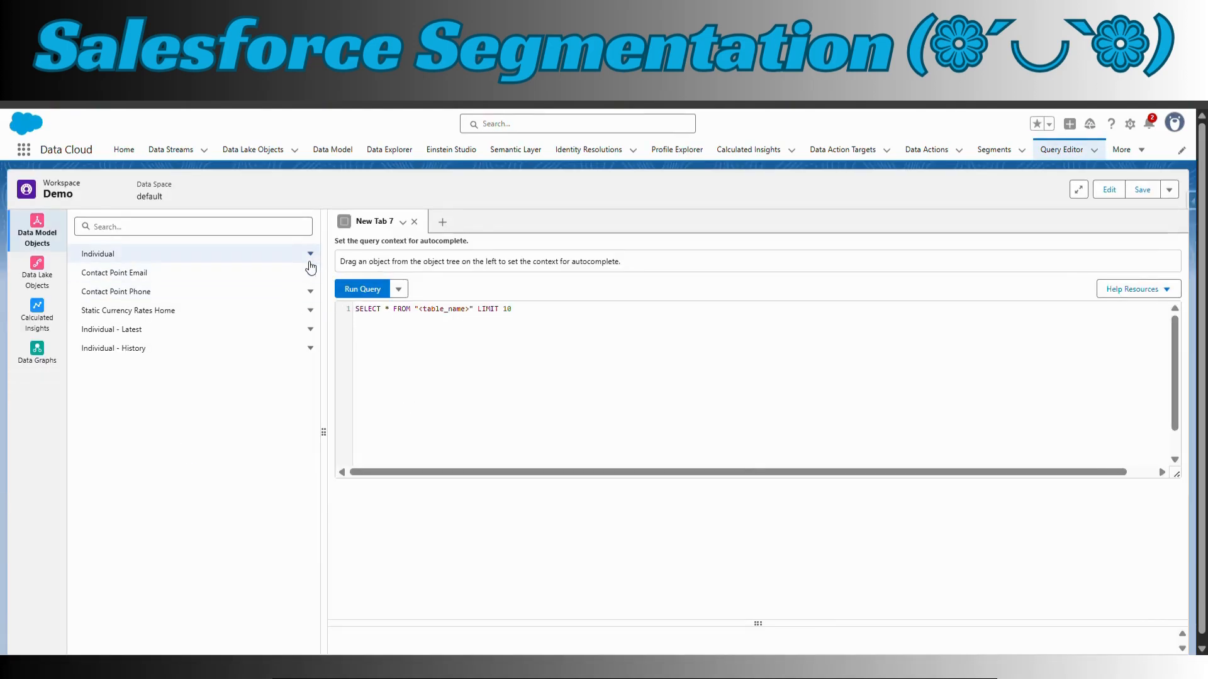
click(309, 253)
click(271, 312)
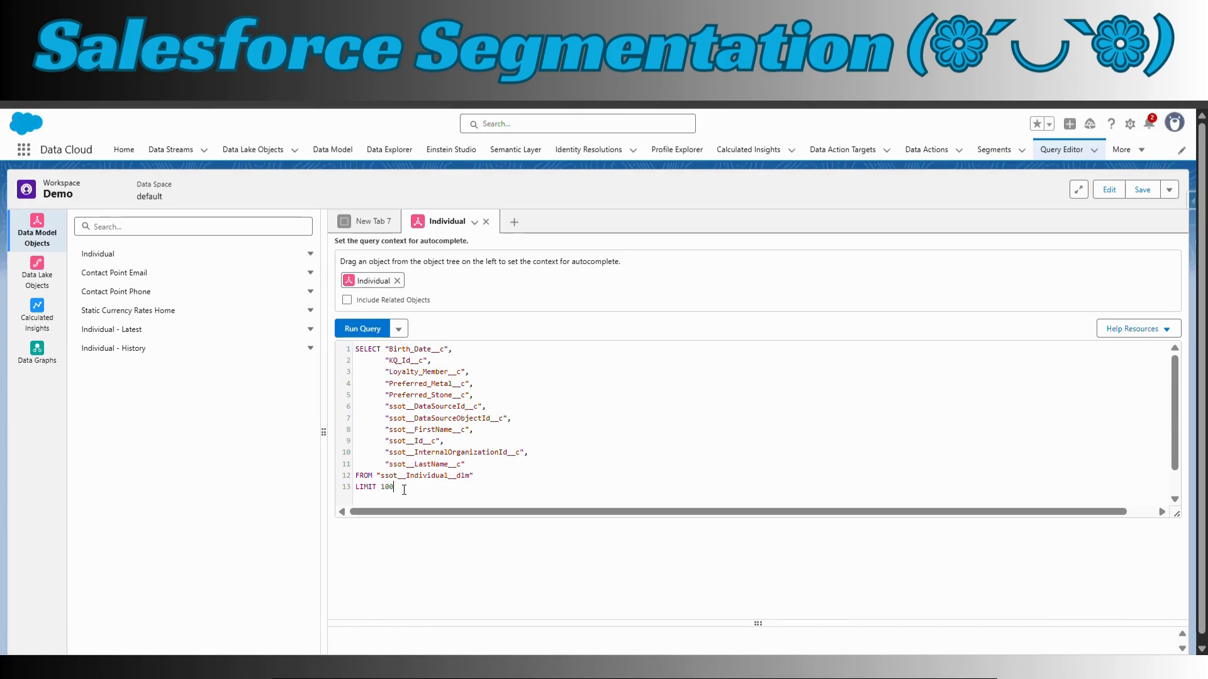
click(356, 334)
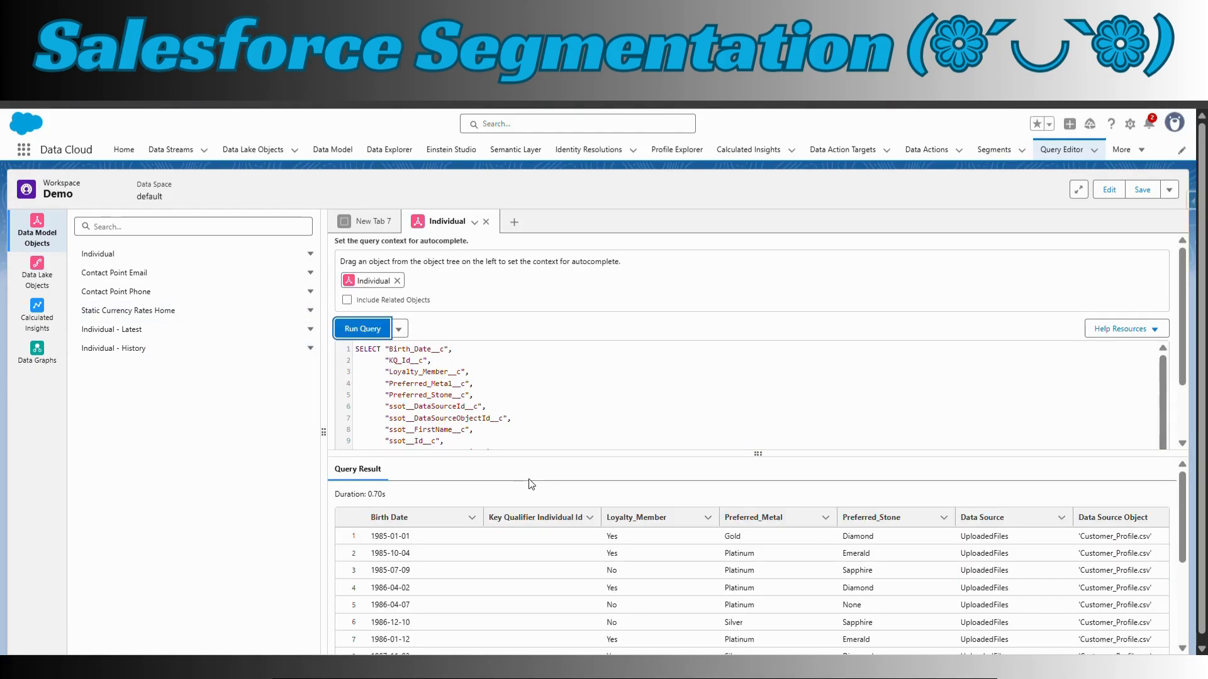
Examine the query results for records that combine Preferred_Metal Gold with Preferred_Stone Diamond
scroll(723, 591, down, 2)
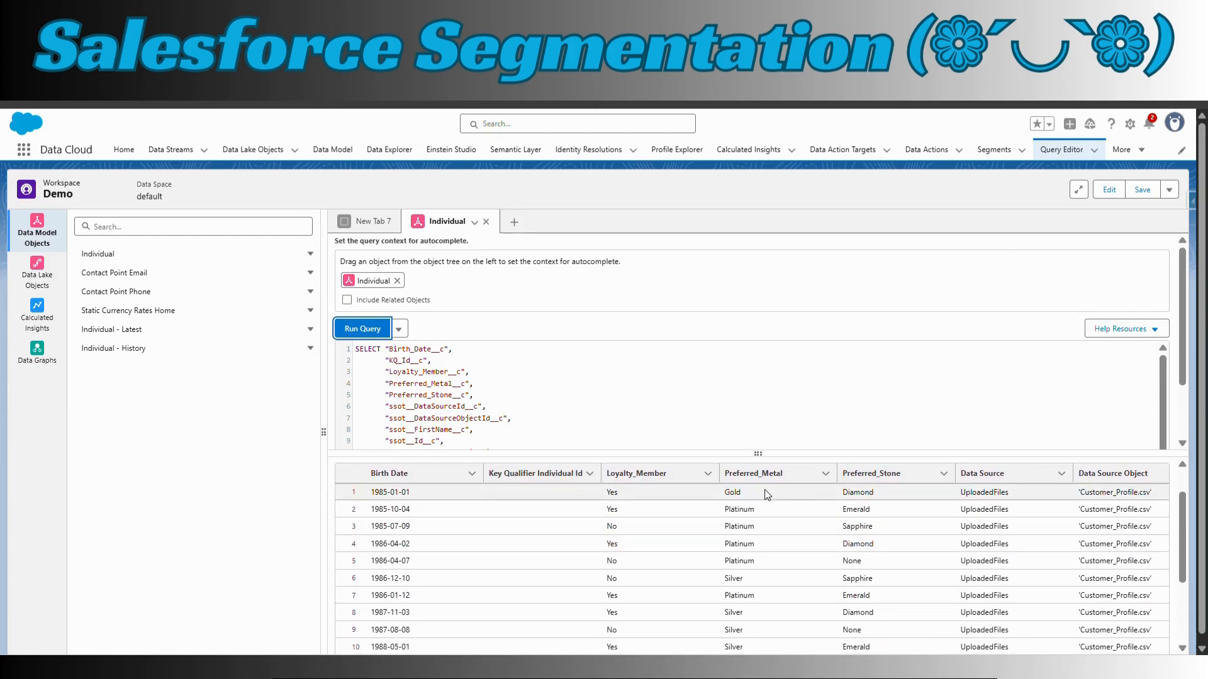
drag(723, 493, 885, 489)
scroll(776, 626, down, 3)
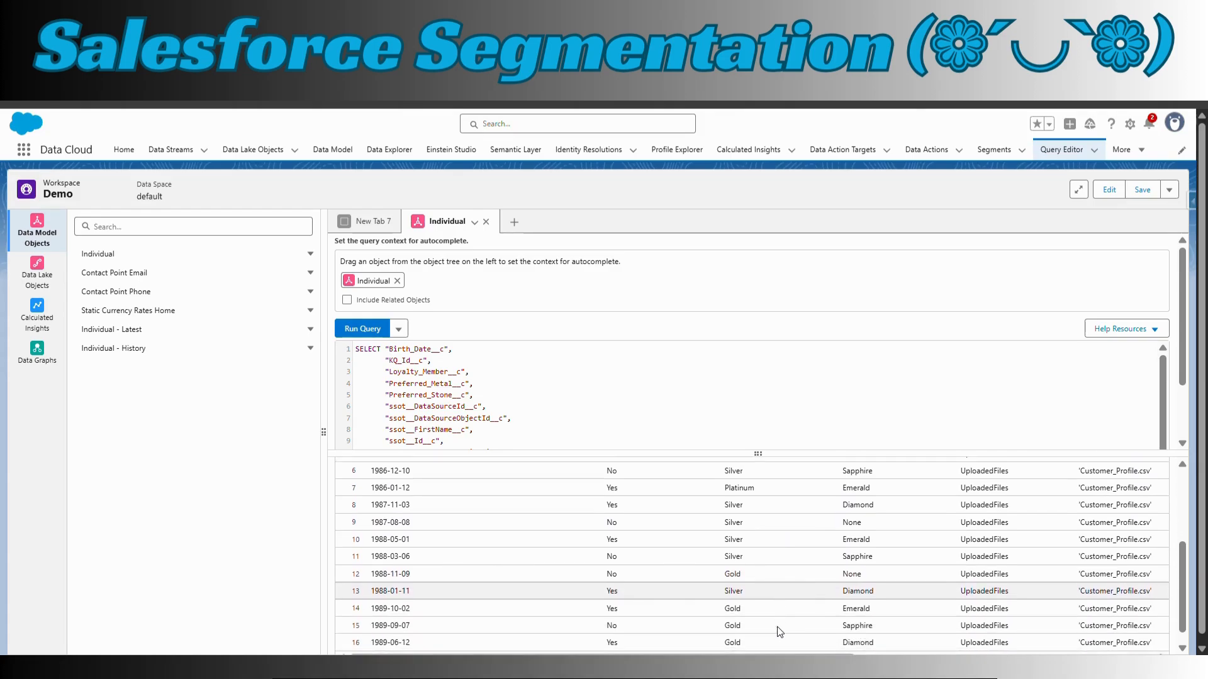
drag(724, 628, 892, 625)
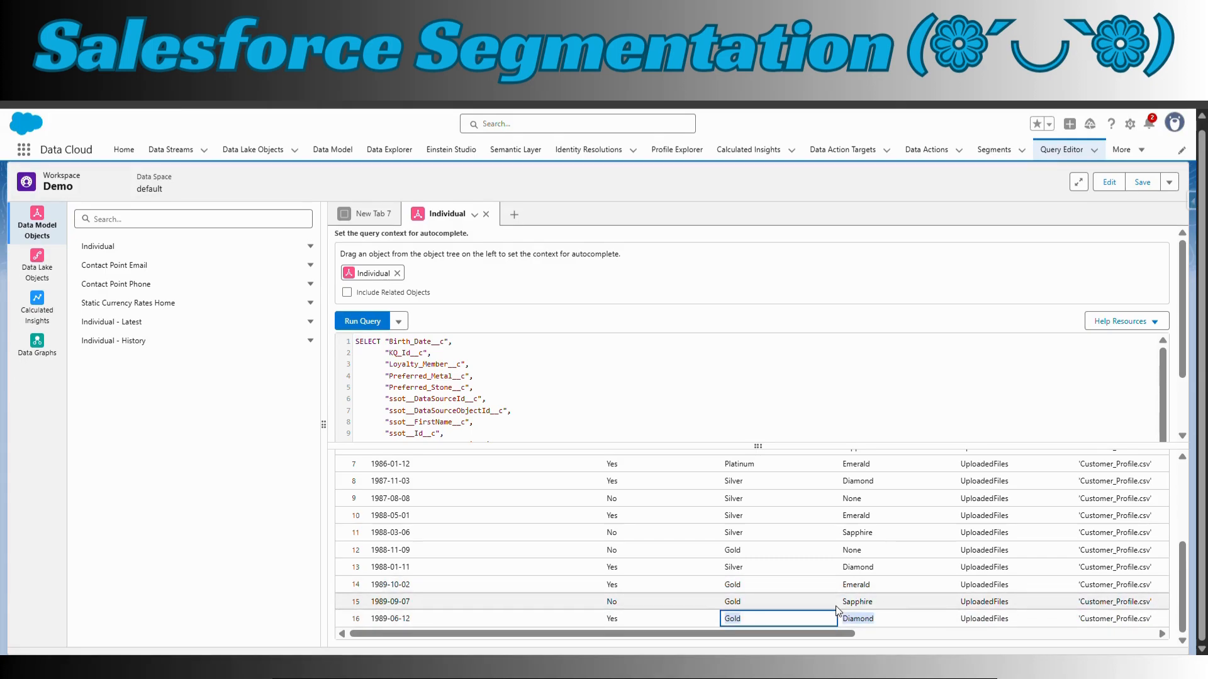
scroll(931, 628, up, 5)
drag(730, 544, 894, 535)
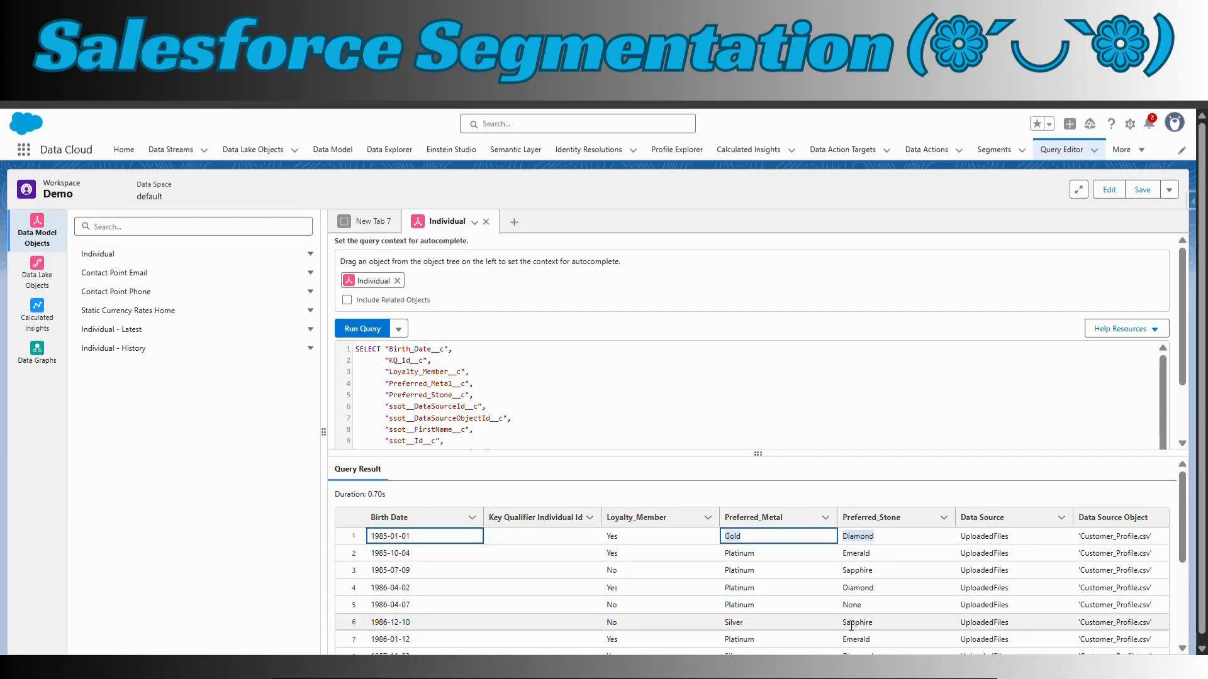
scroll(851, 626, down, 3)
scroll(851, 626, down, 2)
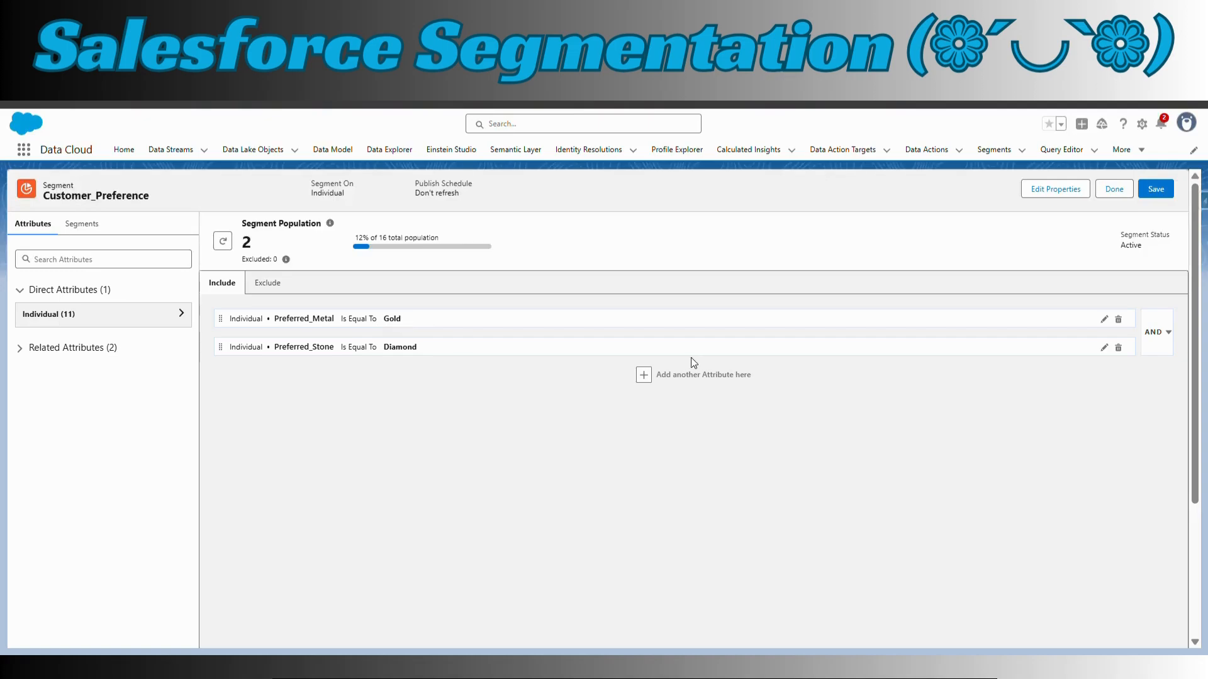
Change the value of the Customer_Preference segment's Preferred_Metal include rule to Platinum
click(1103, 320)
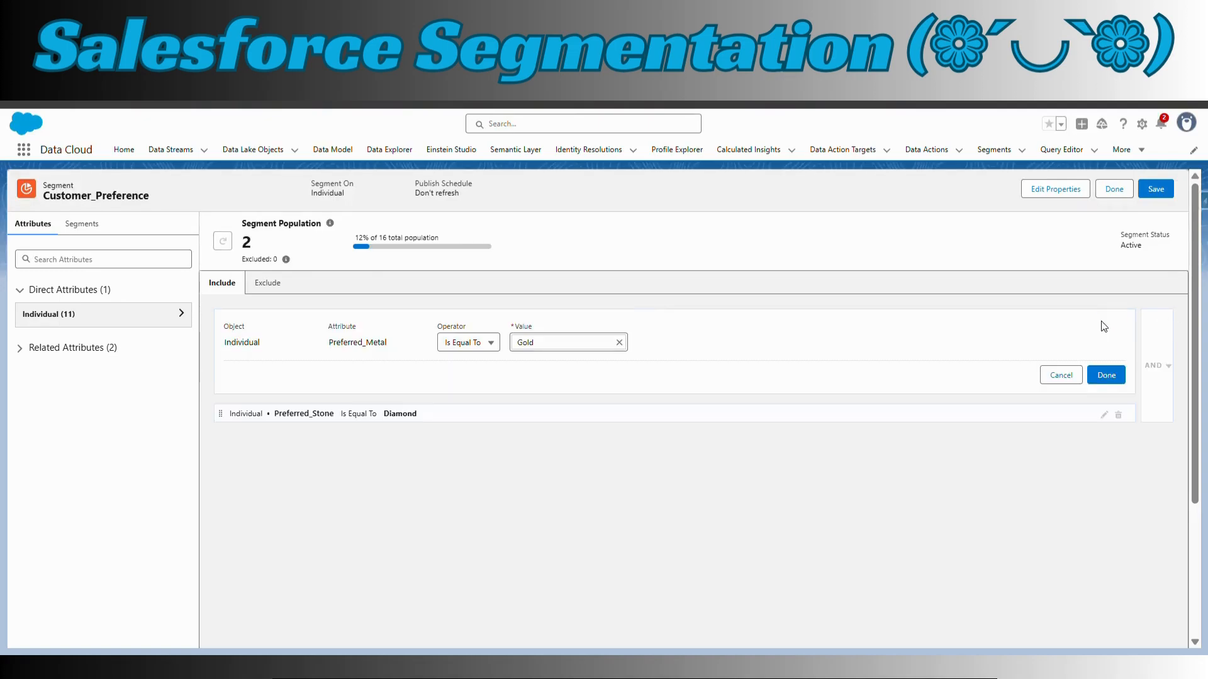
click(619, 343)
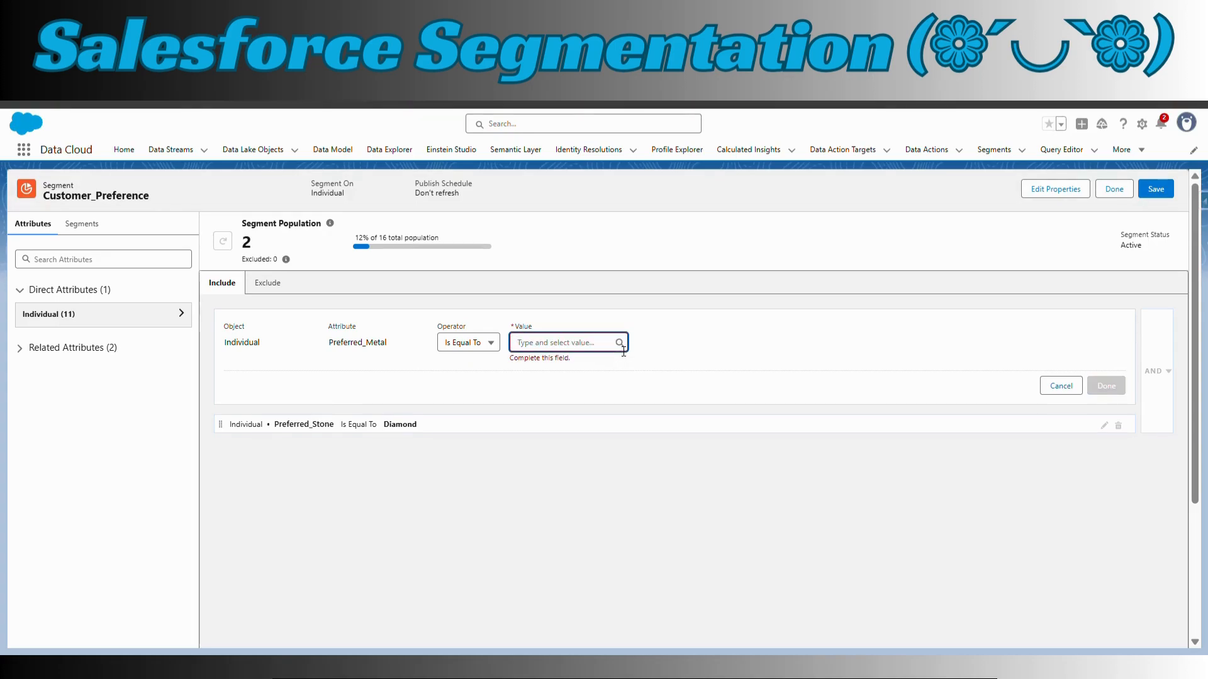
text(Platinum)
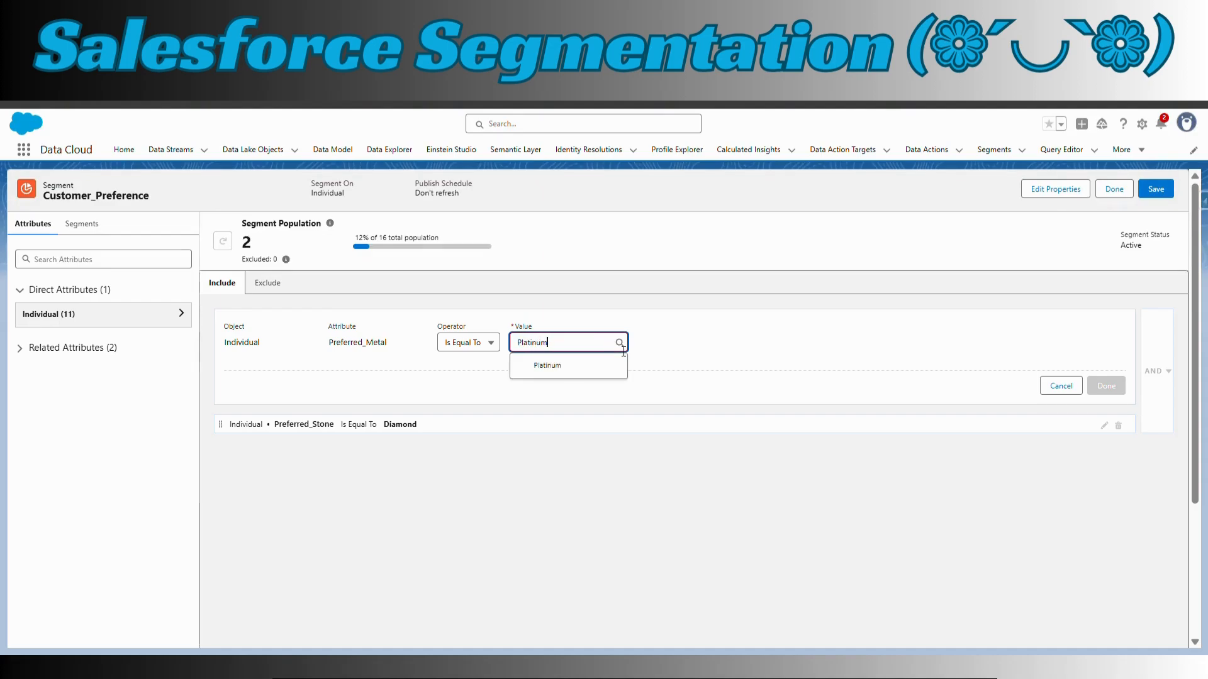
click(547, 365)
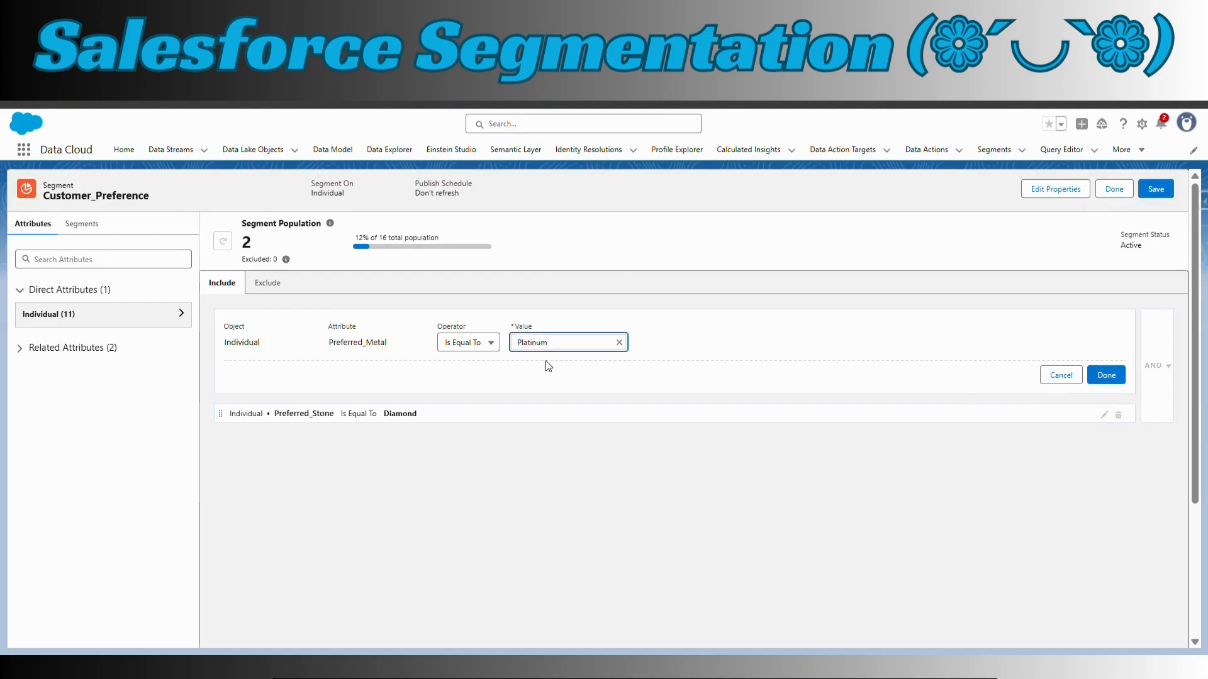
click(1106, 375)
Change the value of the Preferred_Stone include rule to Emerald and save the segment
click(1105, 347)
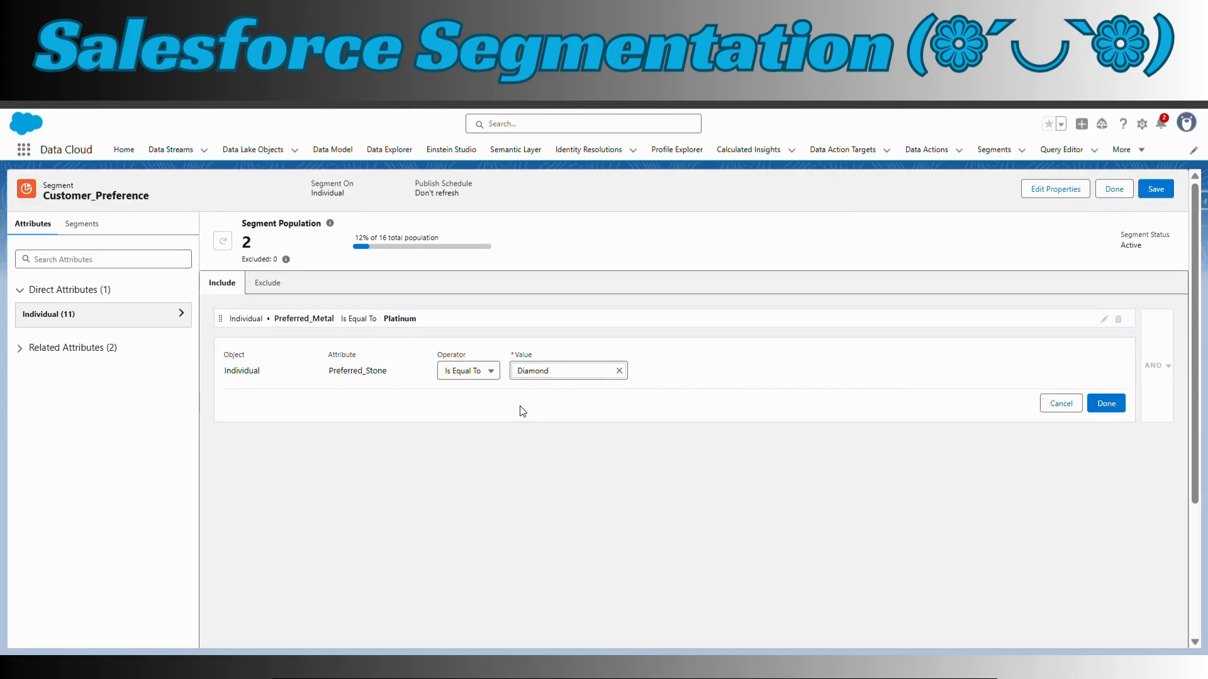
click(619, 372)
text(Emeral)
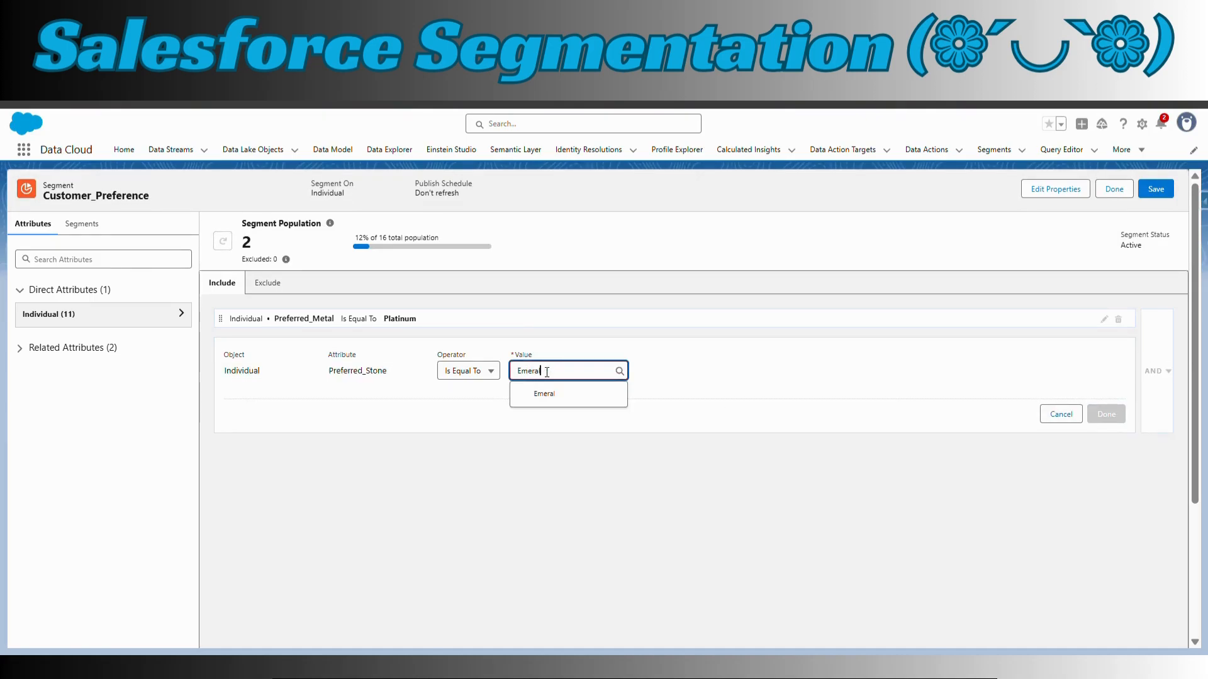
click(573, 403)
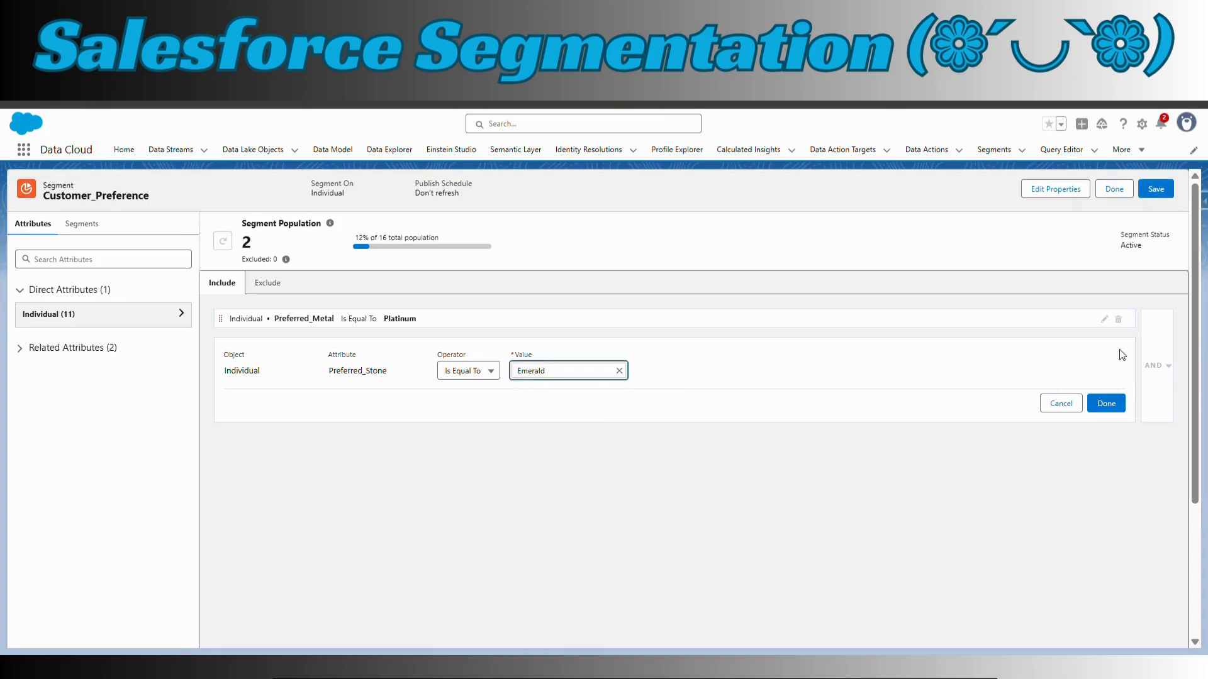
click(1107, 413)
click(1155, 188)
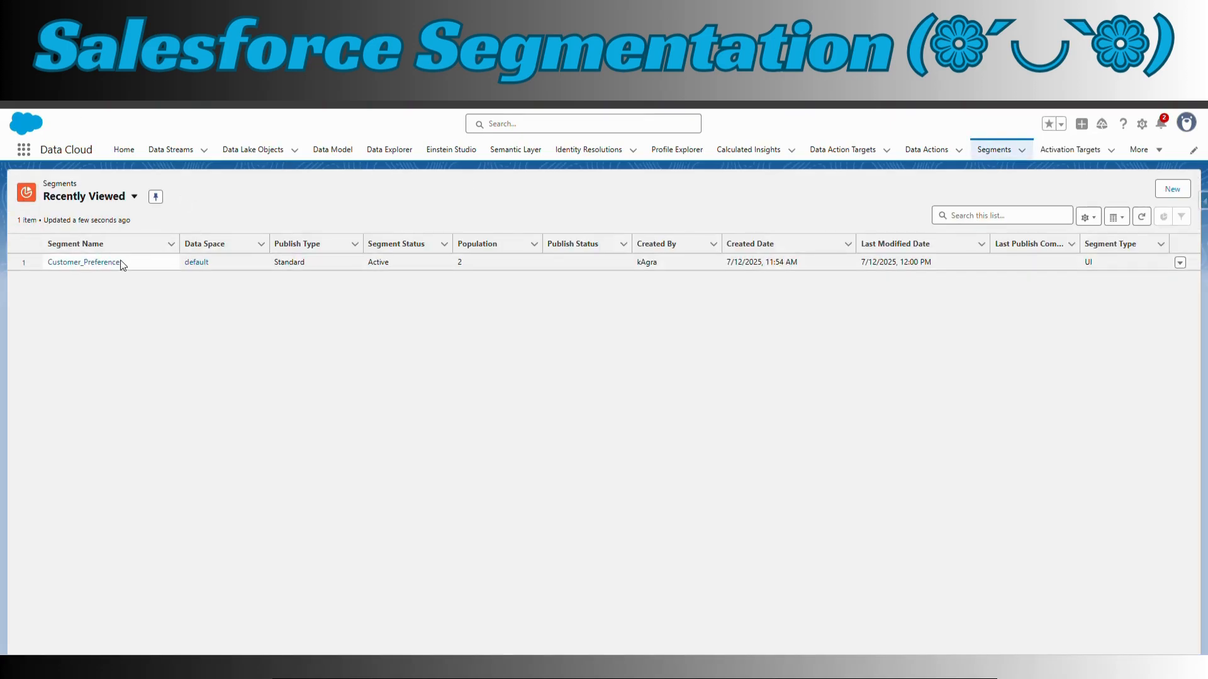
Check the Customer_Preference segment's population and query the Individual object with all fields in the Query Editor's Demo workspace
click(115, 264)
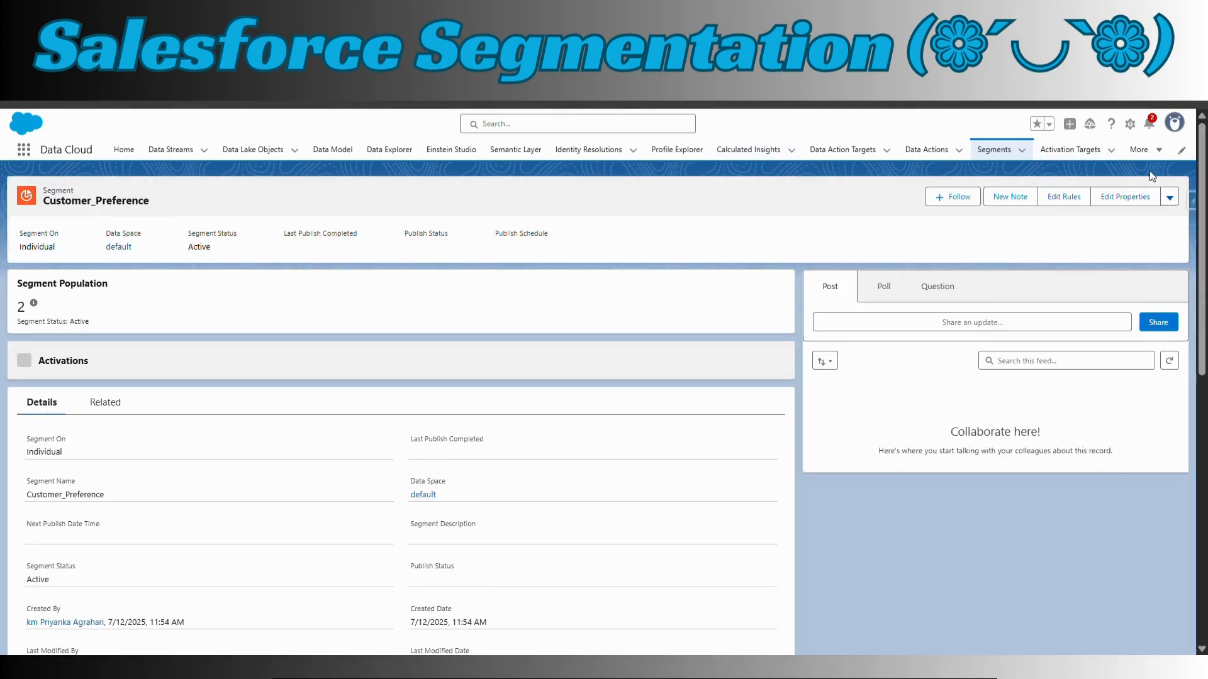
click(1158, 153)
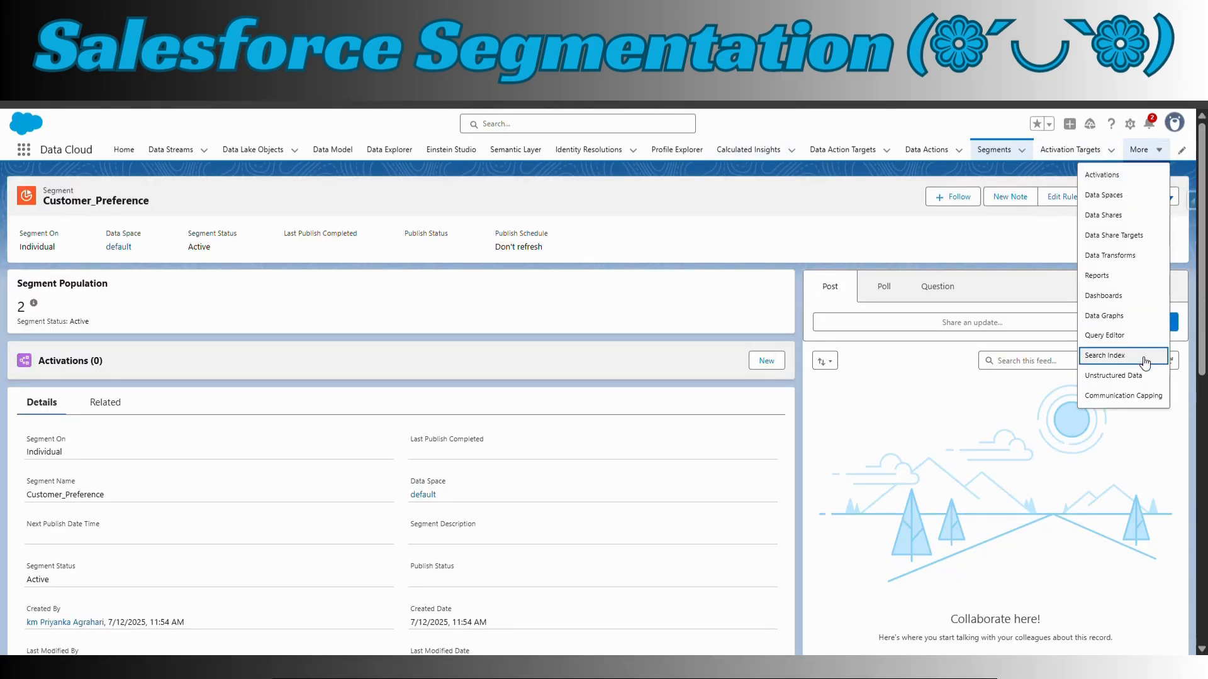
click(1114, 335)
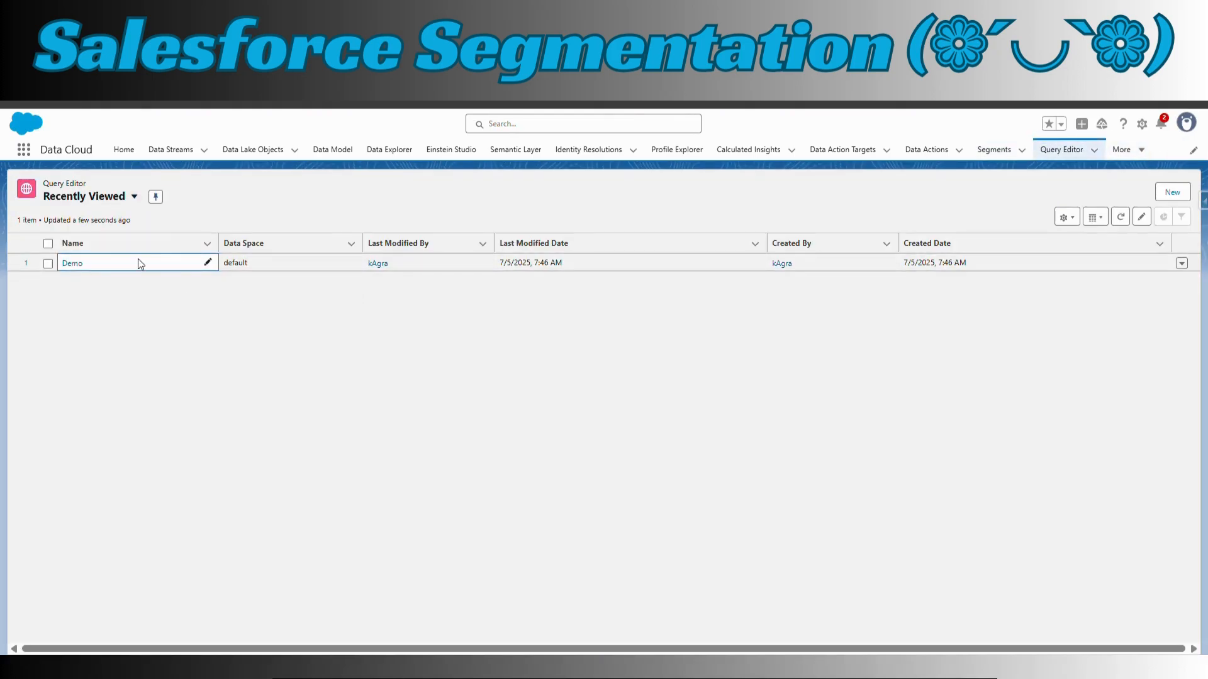
click(73, 264)
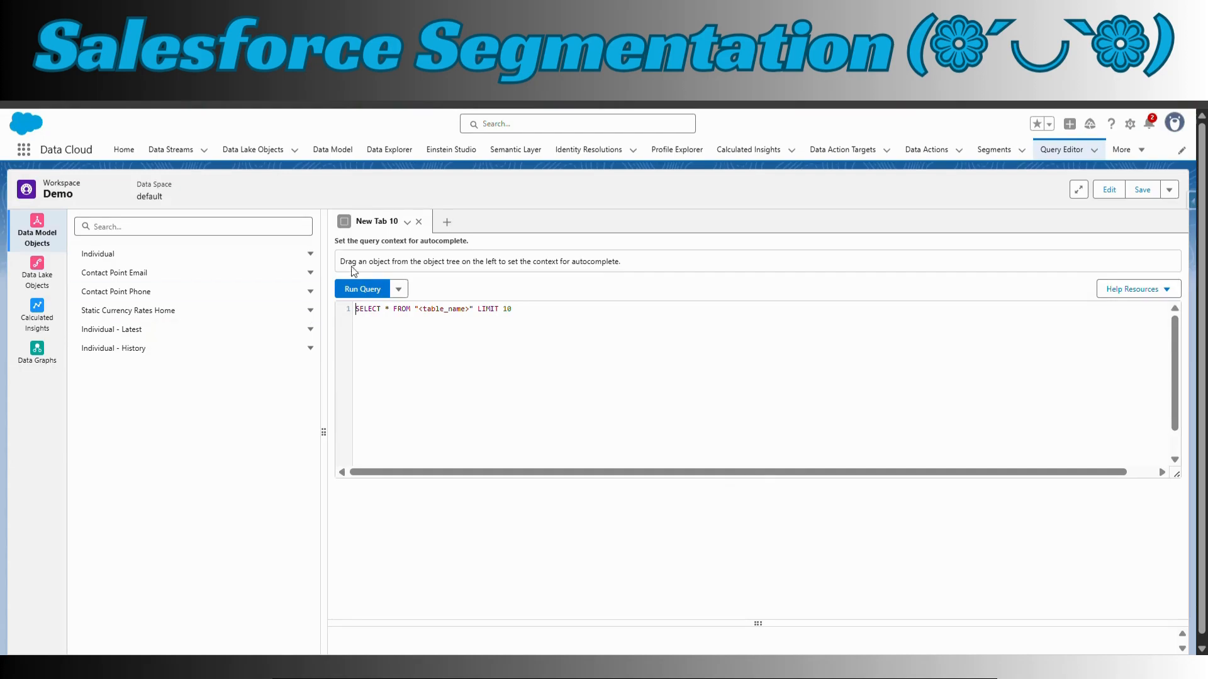
click(311, 257)
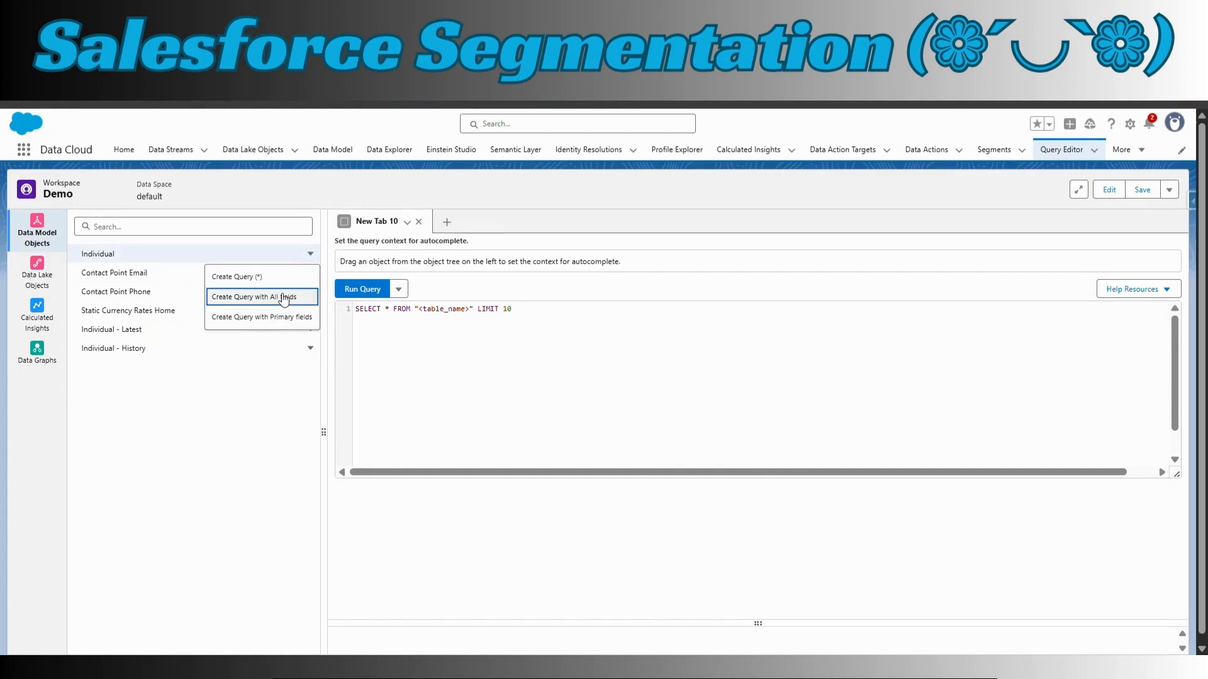
click(287, 297)
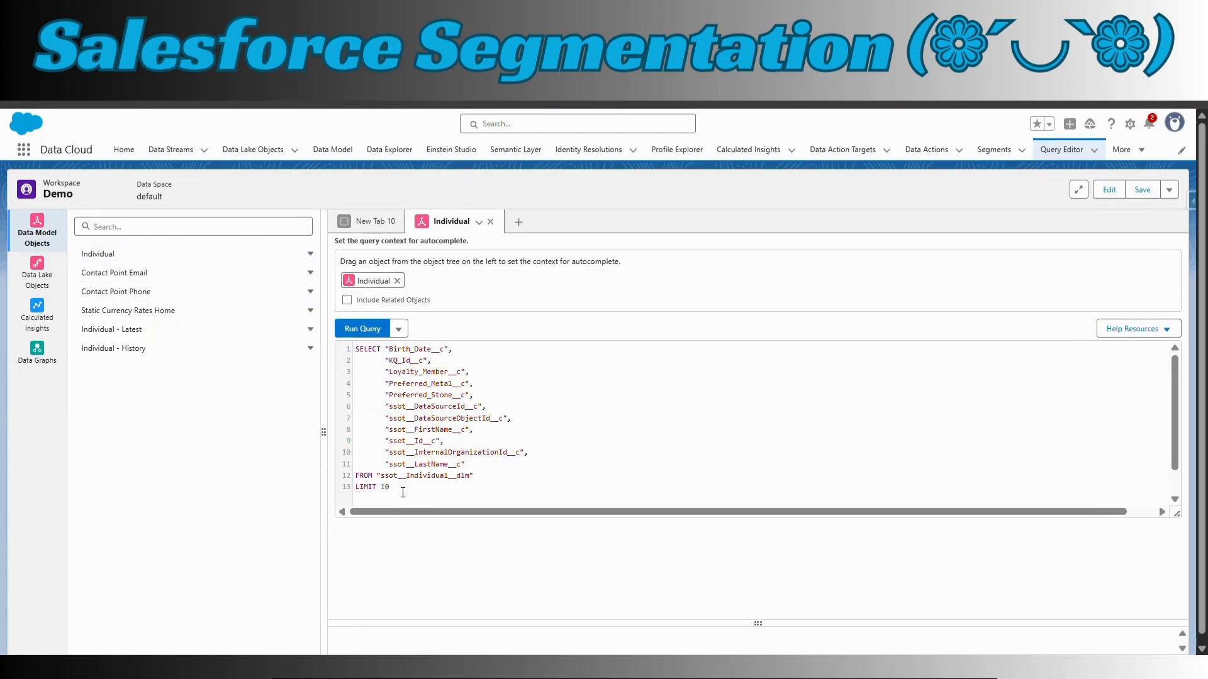
click(367, 333)
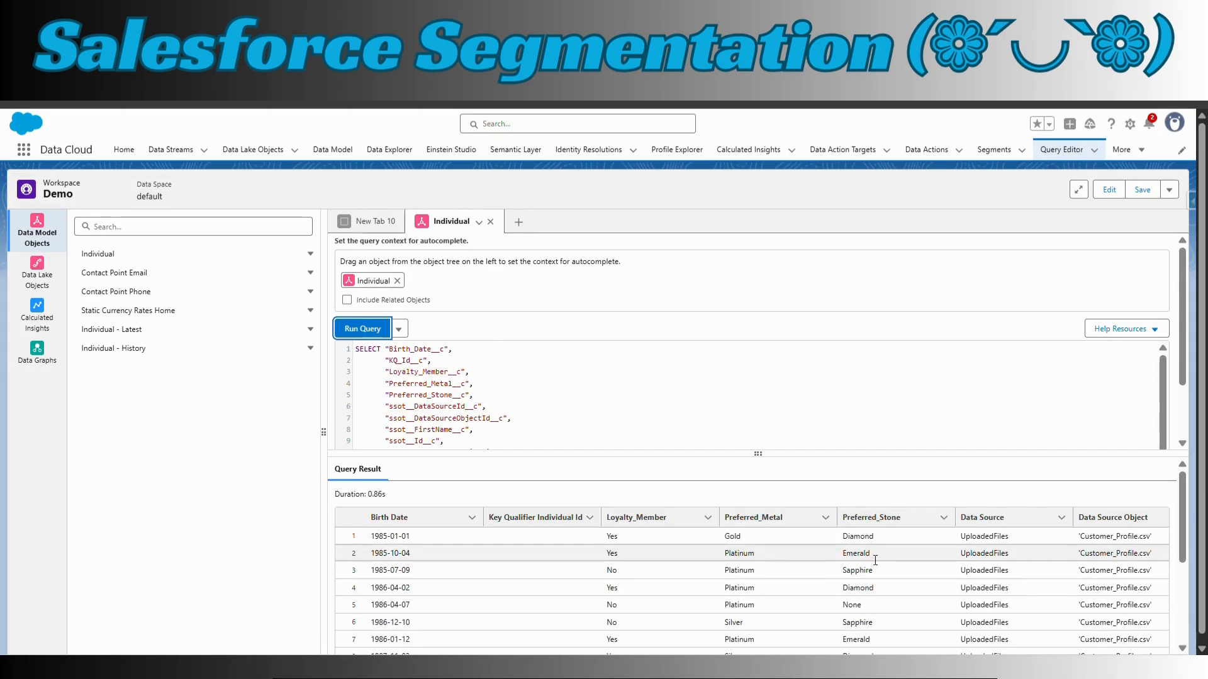
Examine the query results for records that combine Preferred_Metal Platinum with Preferred_Stone Emerald
scroll(858, 613, down, 1)
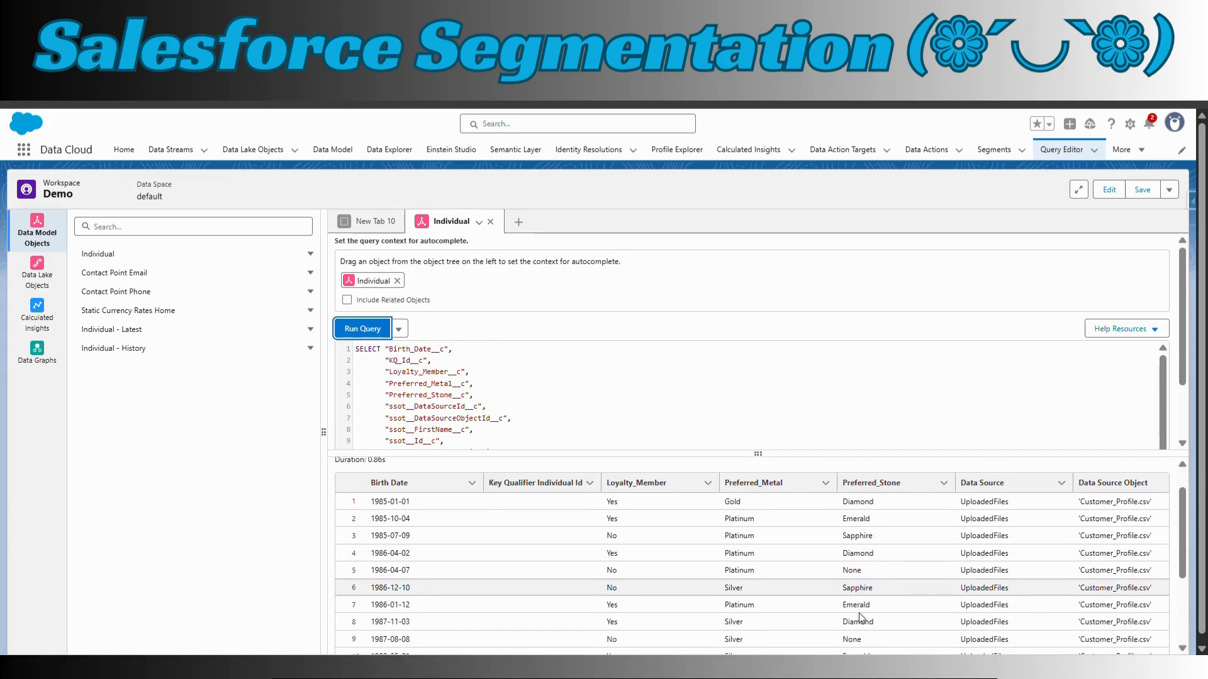
drag(878, 601, 704, 602)
scroll(705, 601, down, 3)
scroll(707, 606, down, 3)
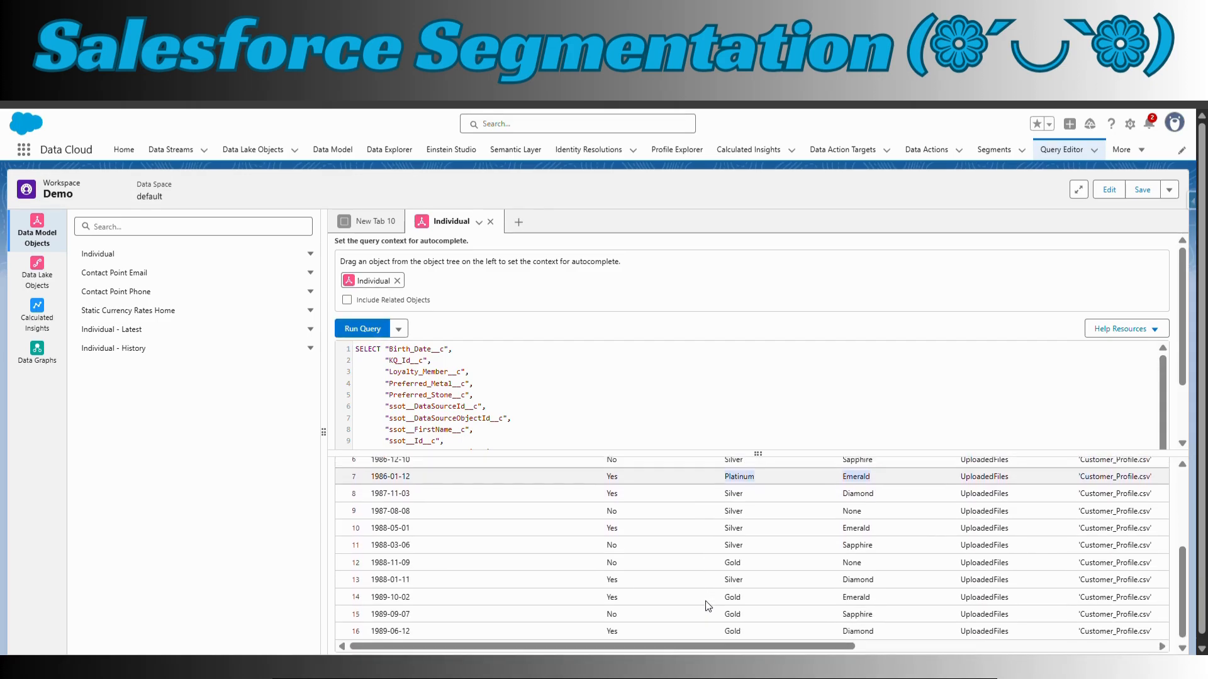
scroll(705, 601, up, 4)
drag(843, 513, 723, 513)
scroll(785, 593, up, 2)
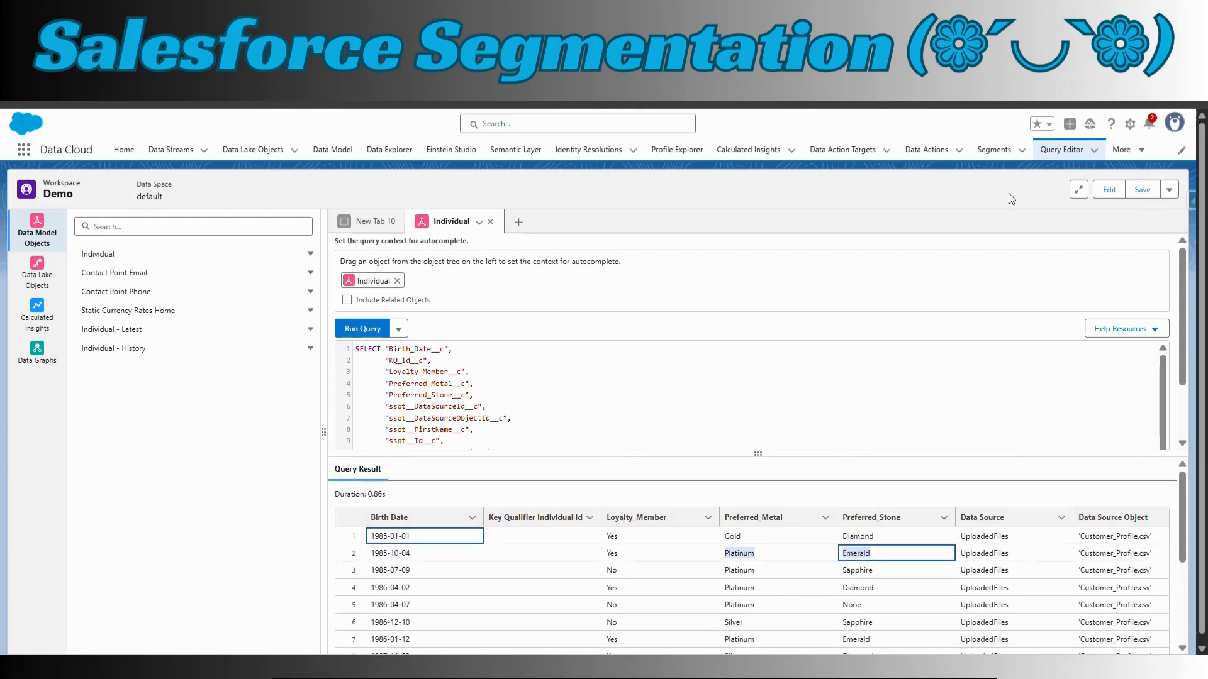
Reopen the Customer_Preference segment record and review its population, details and publish history
click(994, 149)
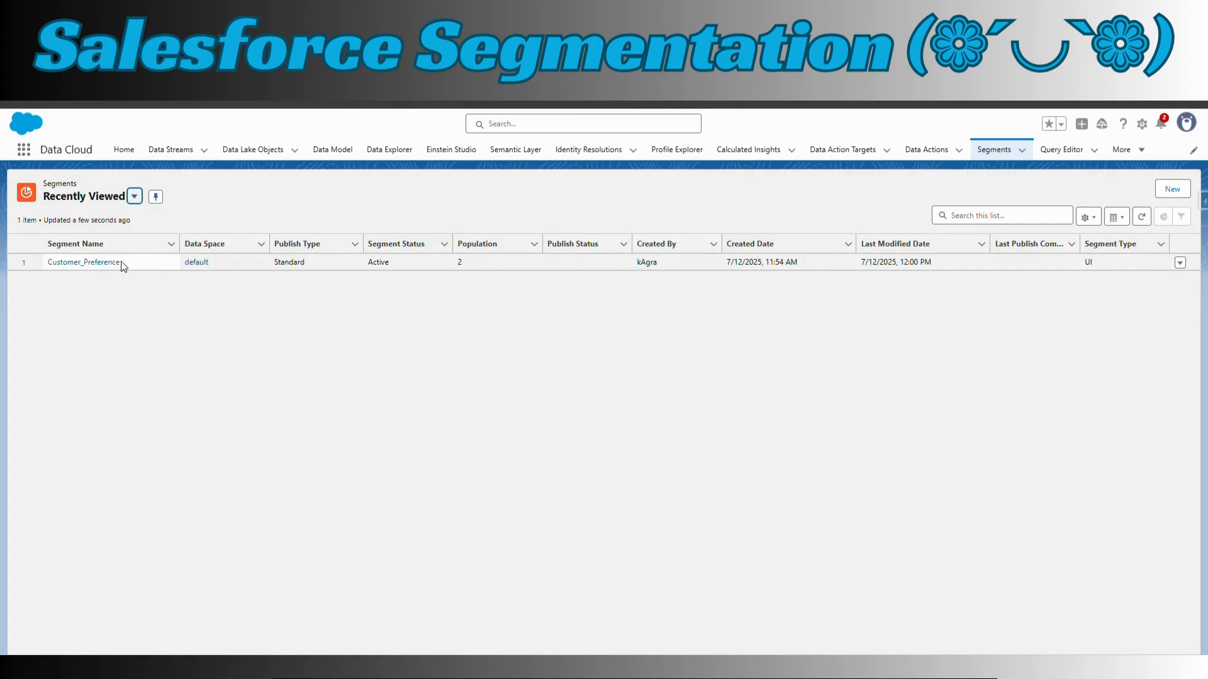
click(121, 262)
click(115, 261)
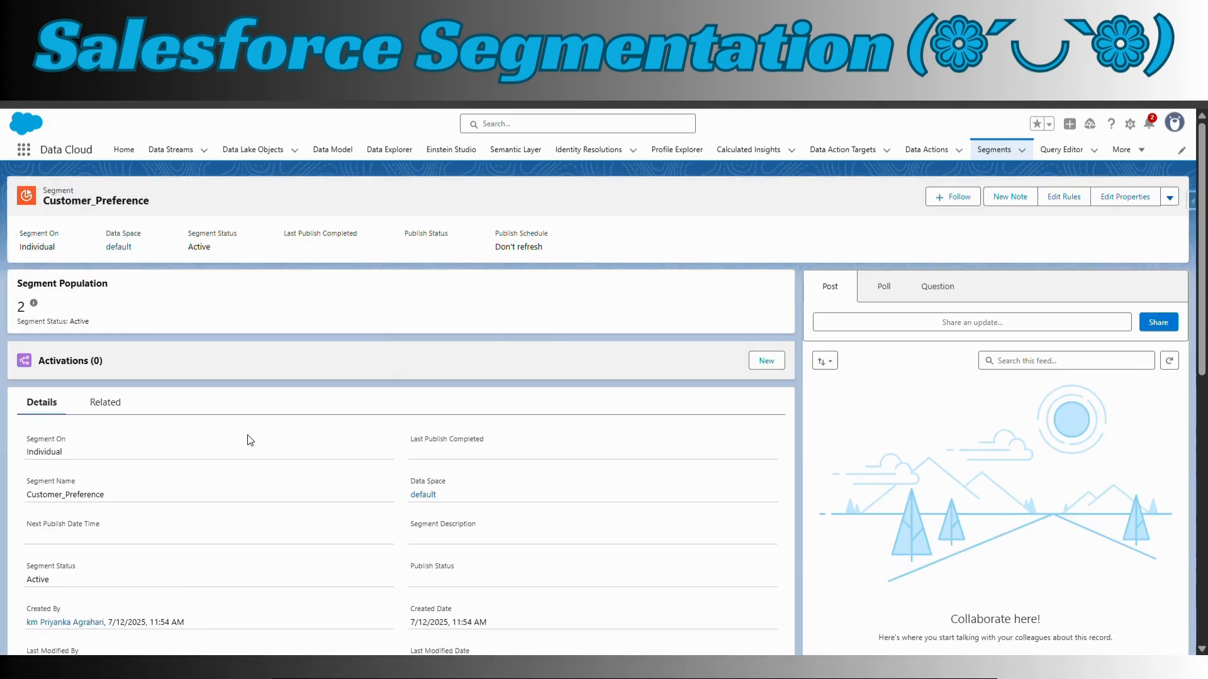
scroll(197, 434, down, 4)
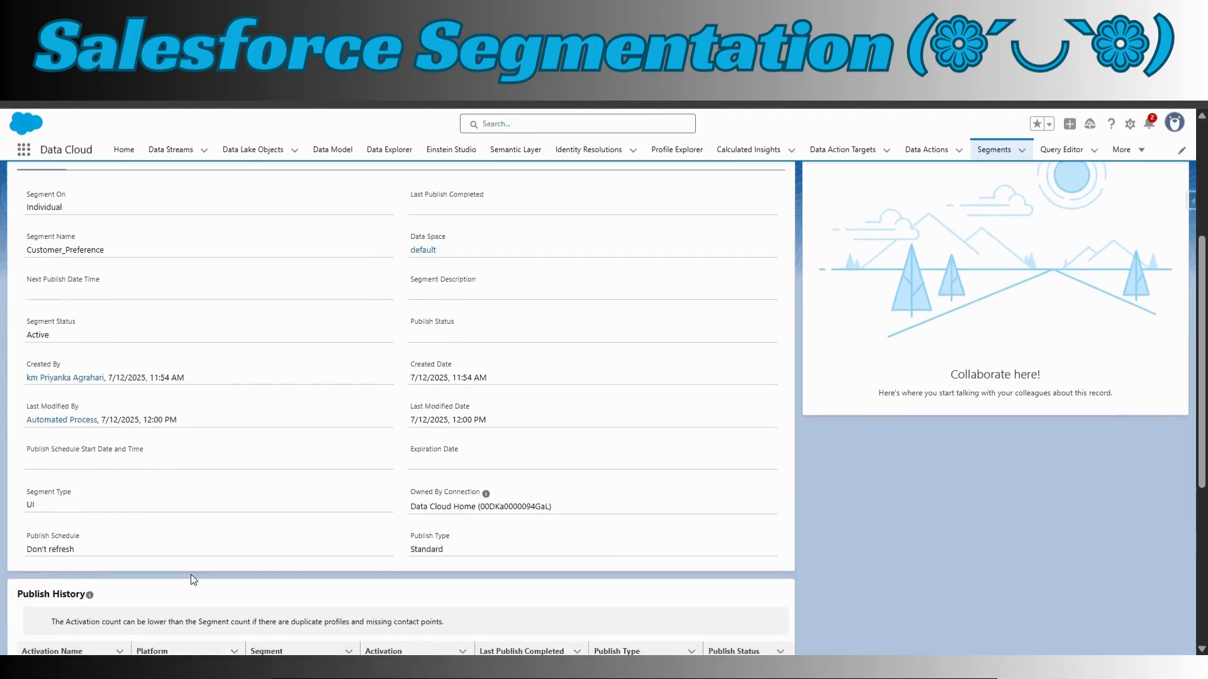
scroll(191, 575, down, 2)
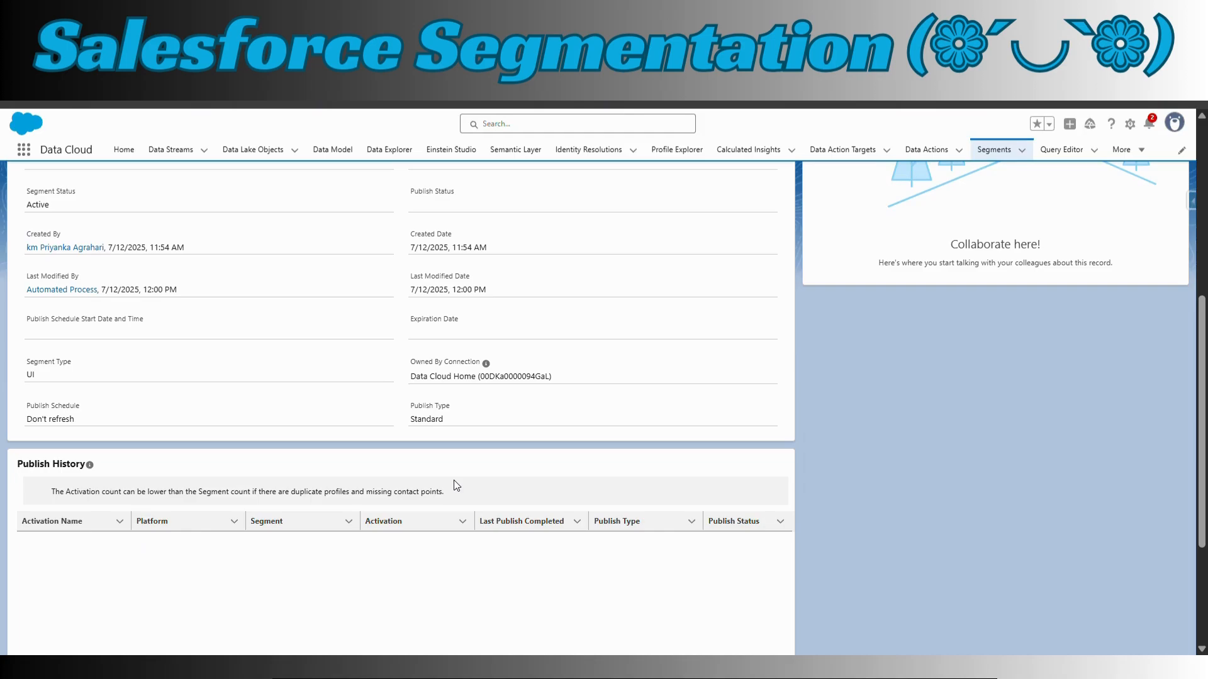
scroll(454, 480, up, 6)
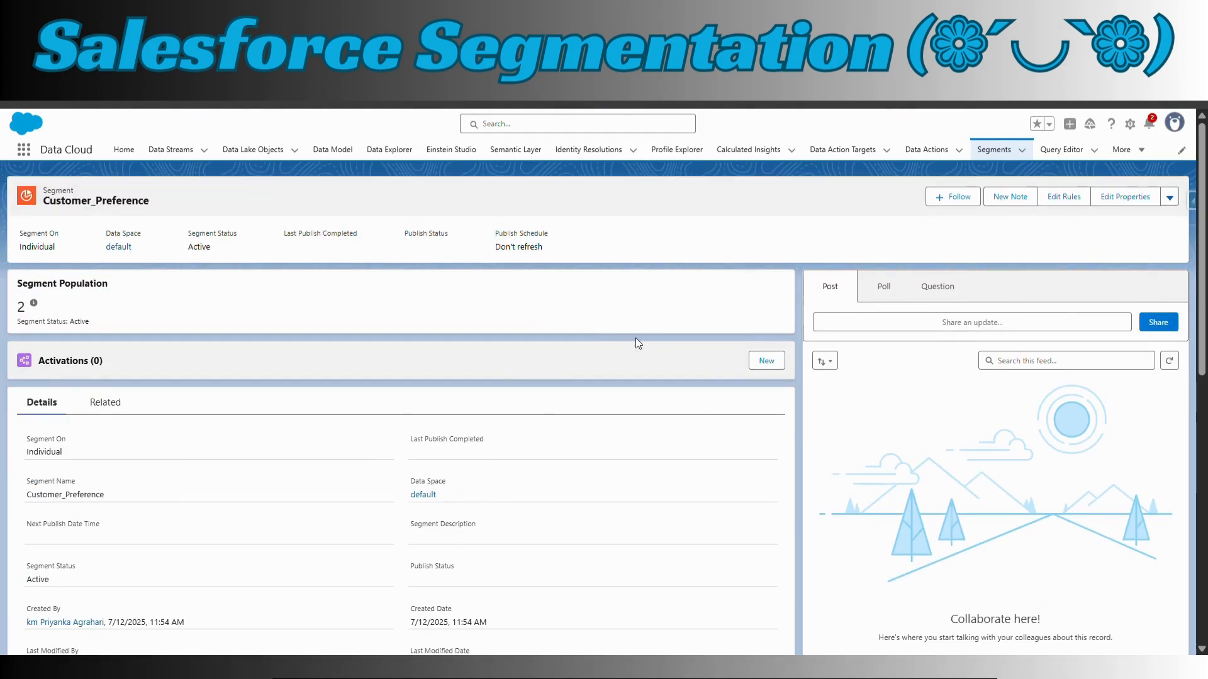
Save the Customer_Preference segment's rules again, finish editing and view the further actions available for the segment
click(1070, 199)
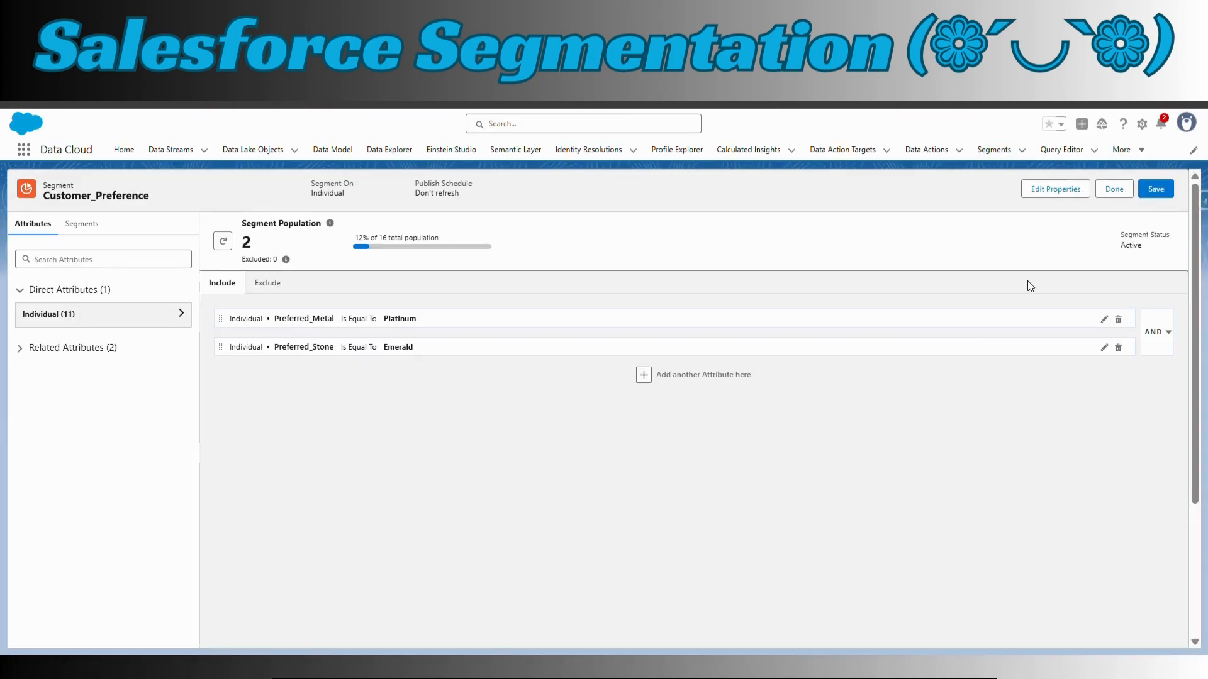
click(1155, 189)
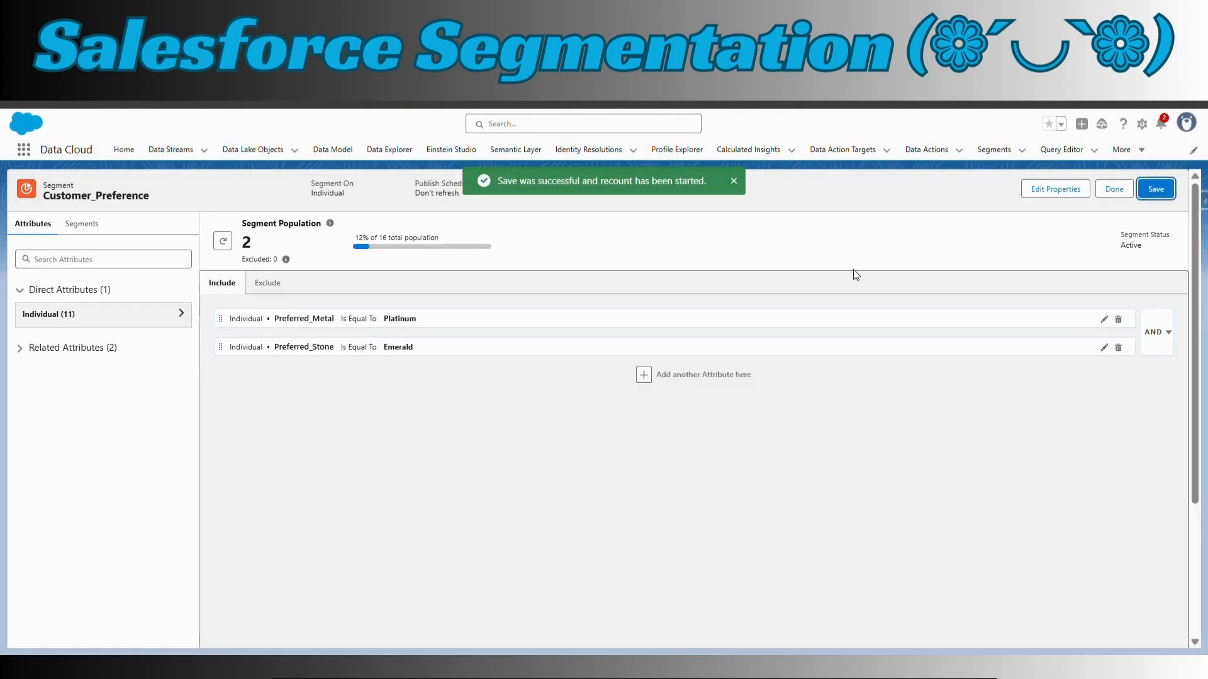
click(1114, 189)
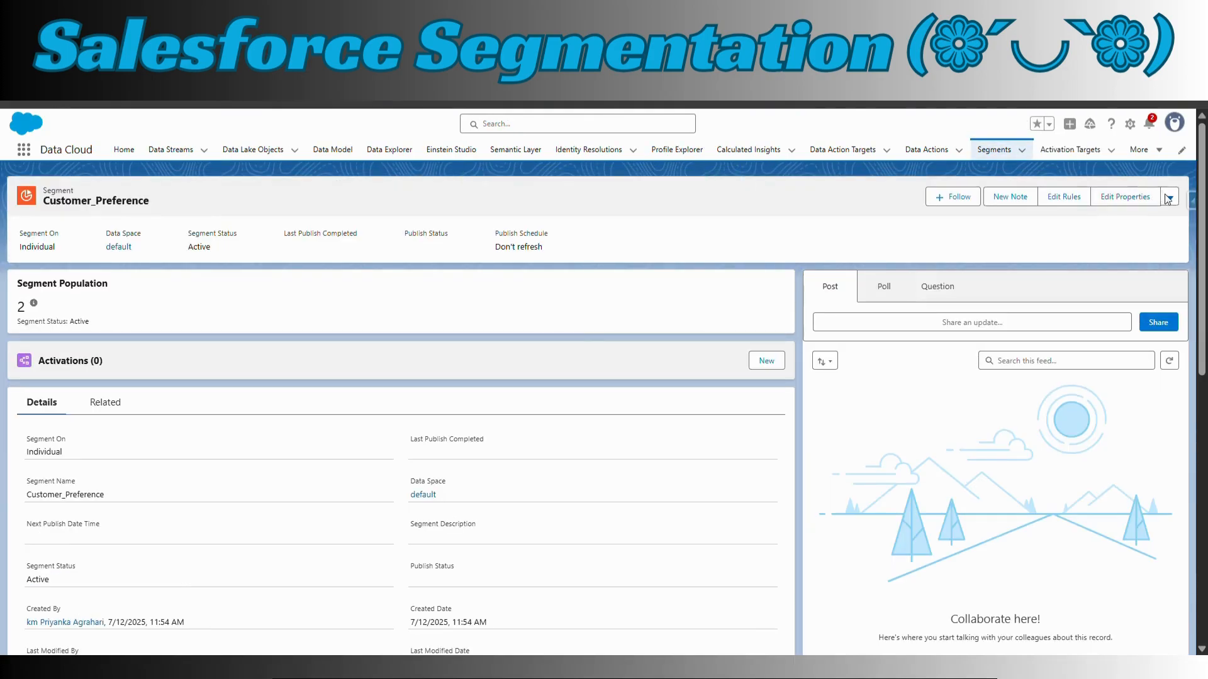
click(1169, 198)
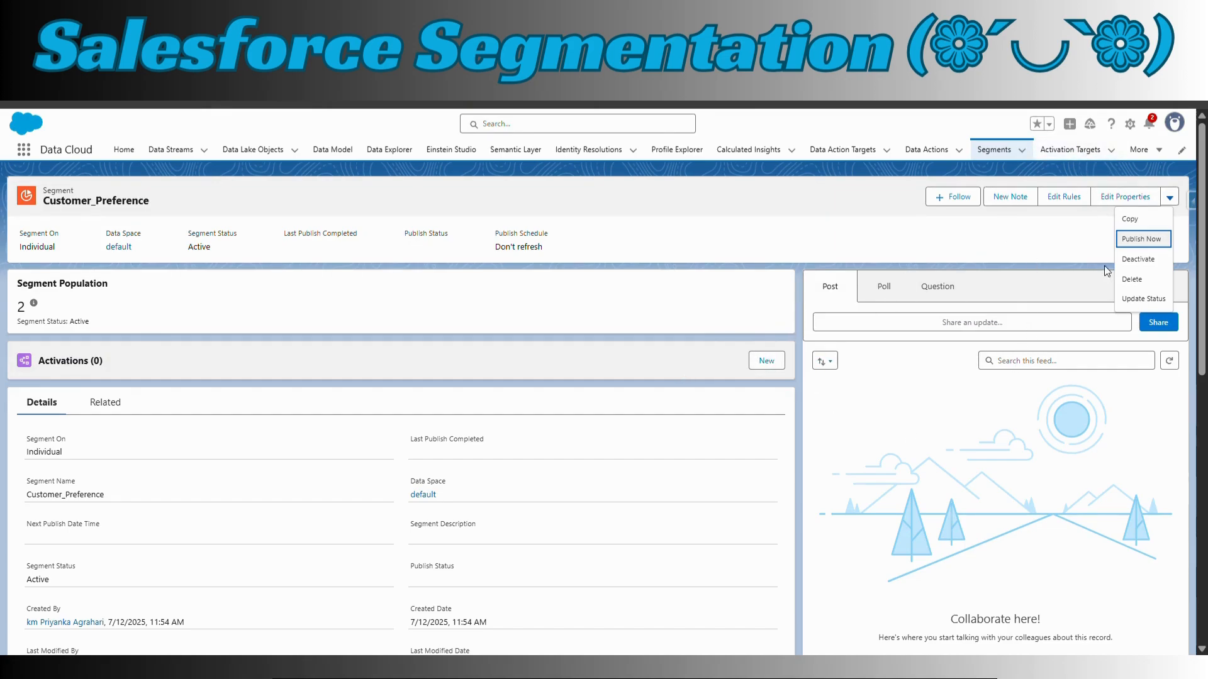
key(Up)
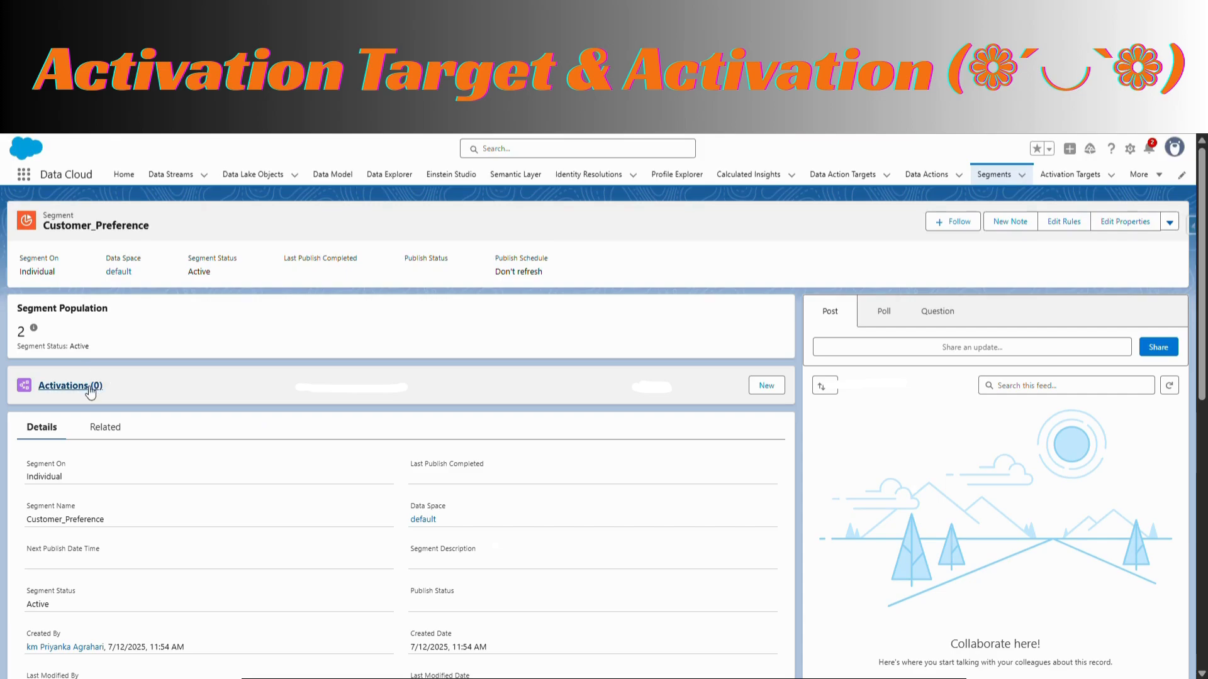
Start a new activation target, review the available activation platforms and choose Marketing Cloud Engagement
click(1084, 180)
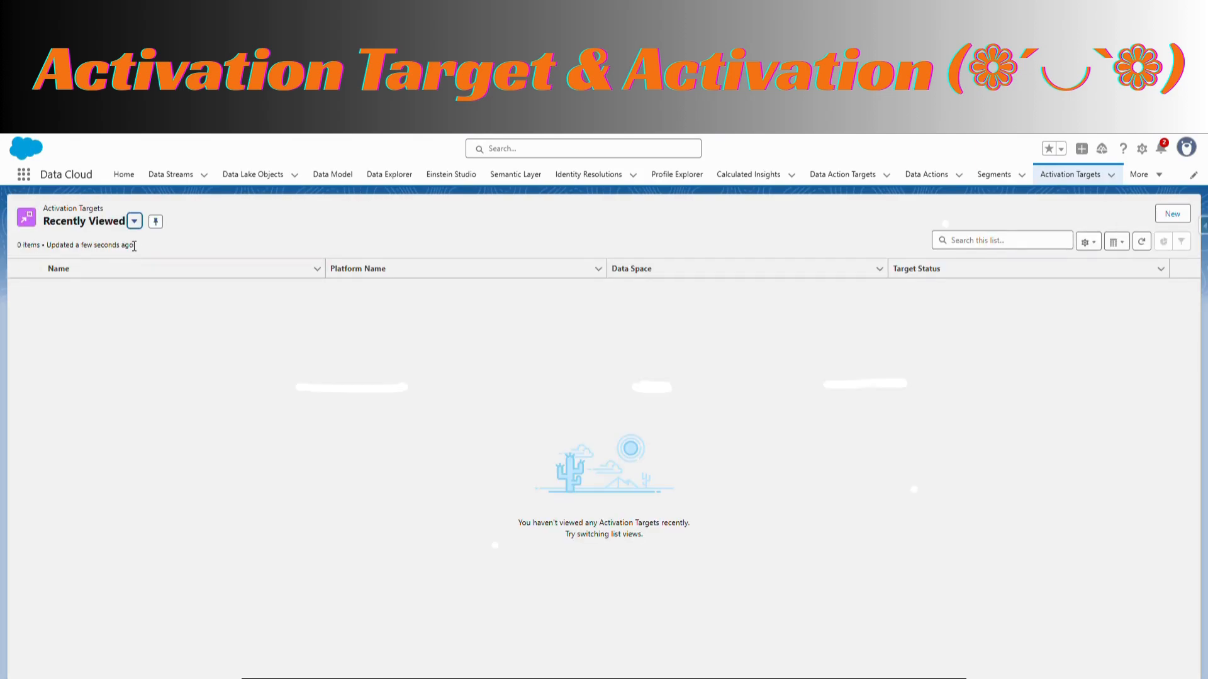
click(1181, 215)
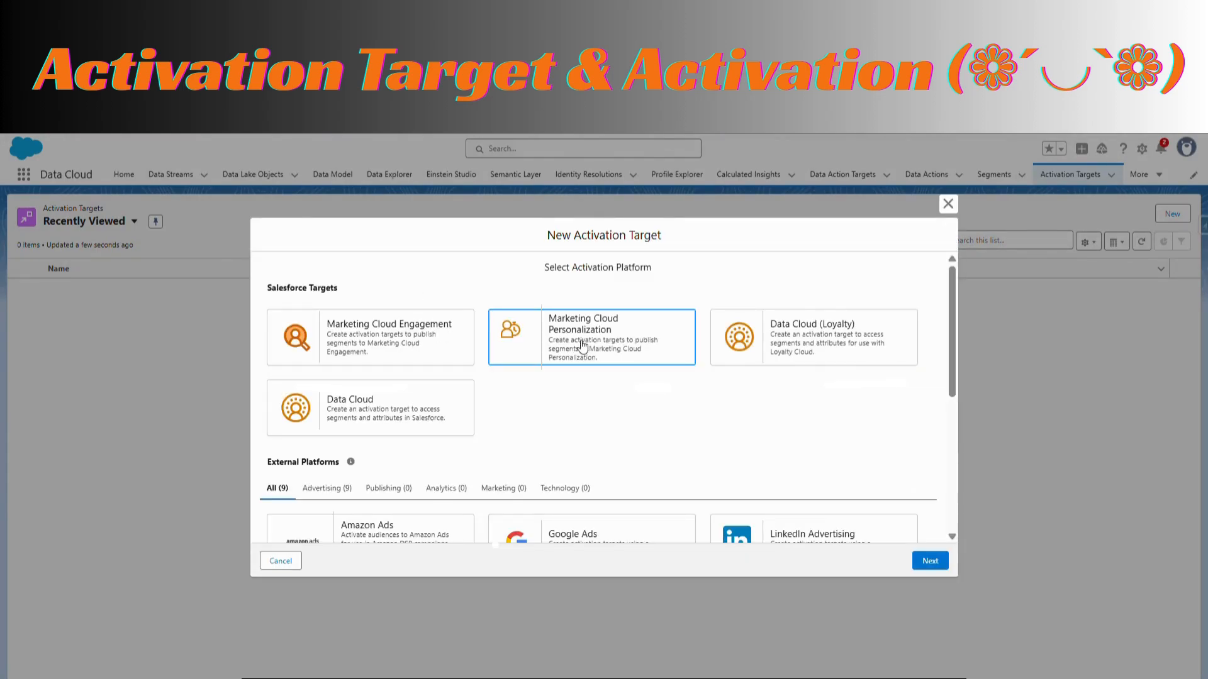
scroll(385, 416, down, 2)
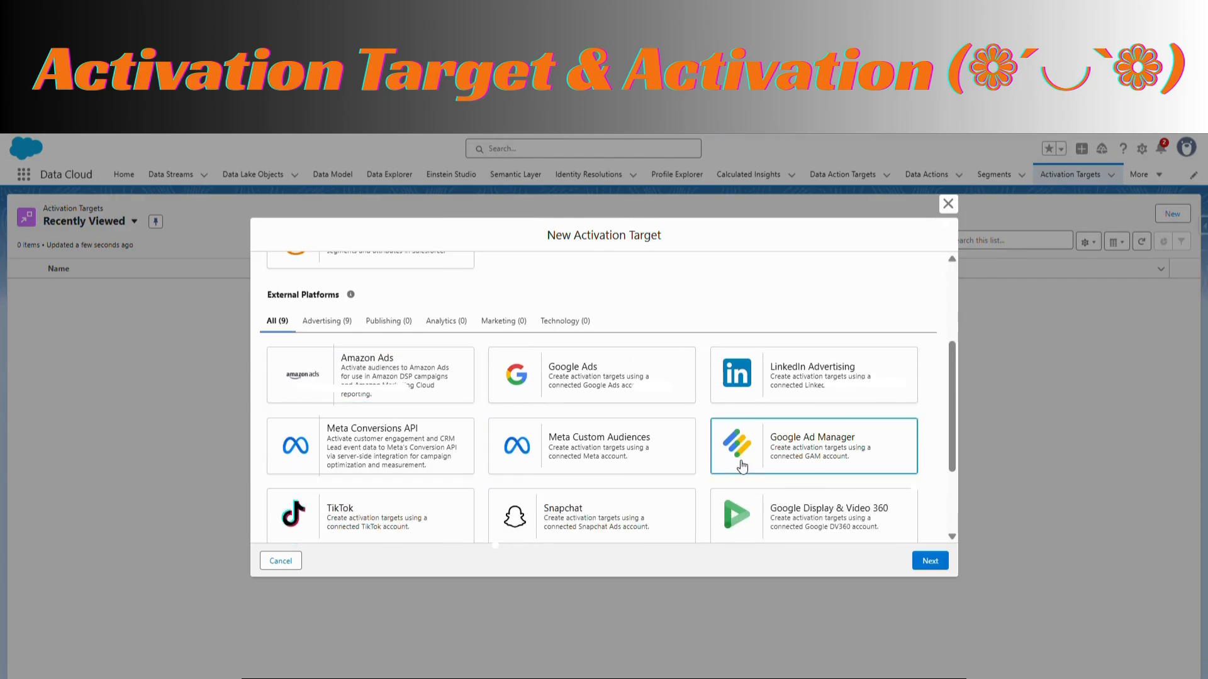
scroll(742, 466, down, 2)
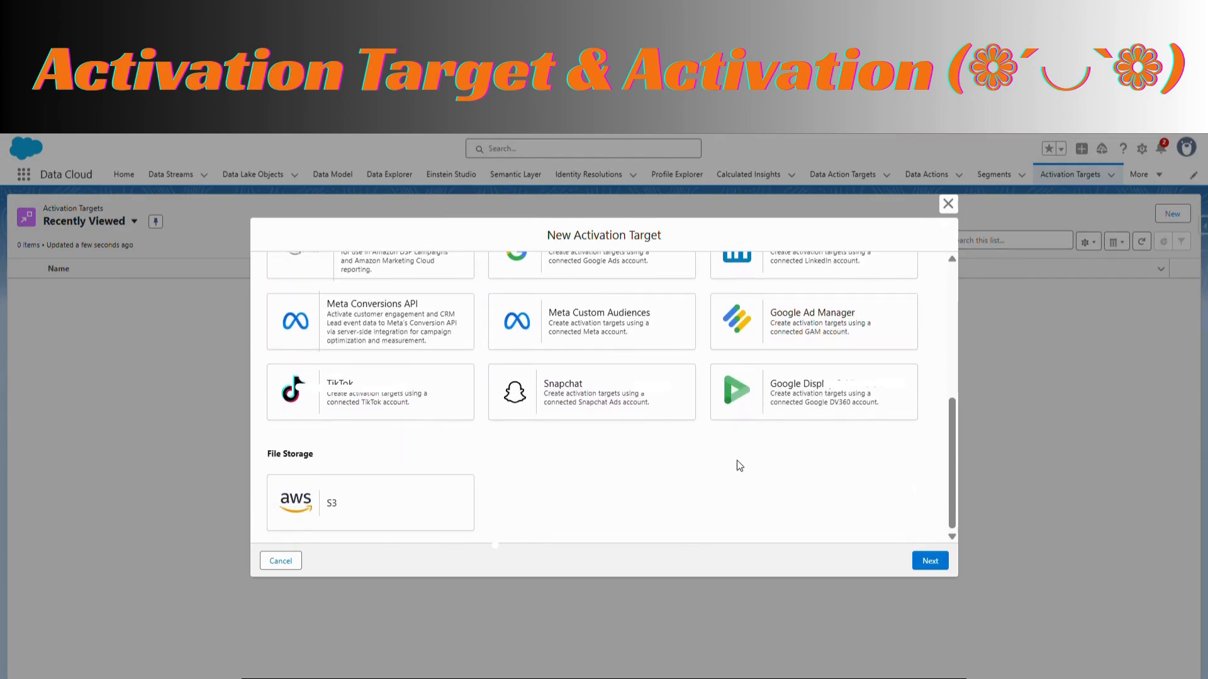
scroll(739, 465, up, 5)
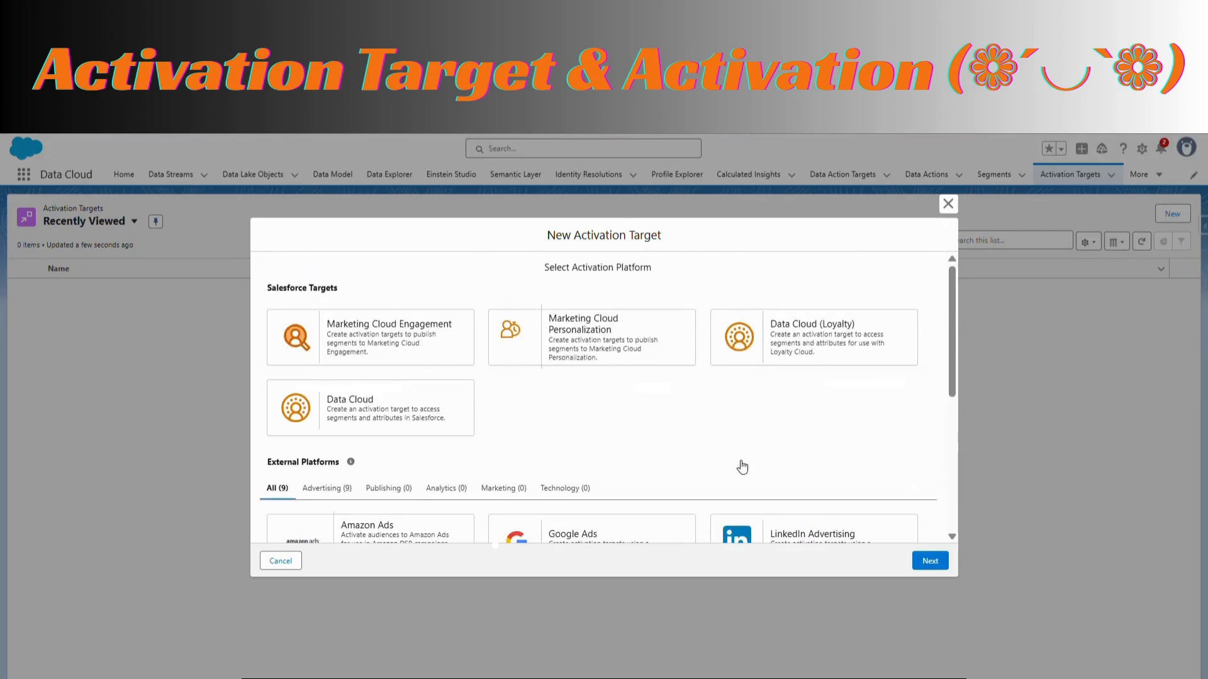
click(383, 338)
click(941, 560)
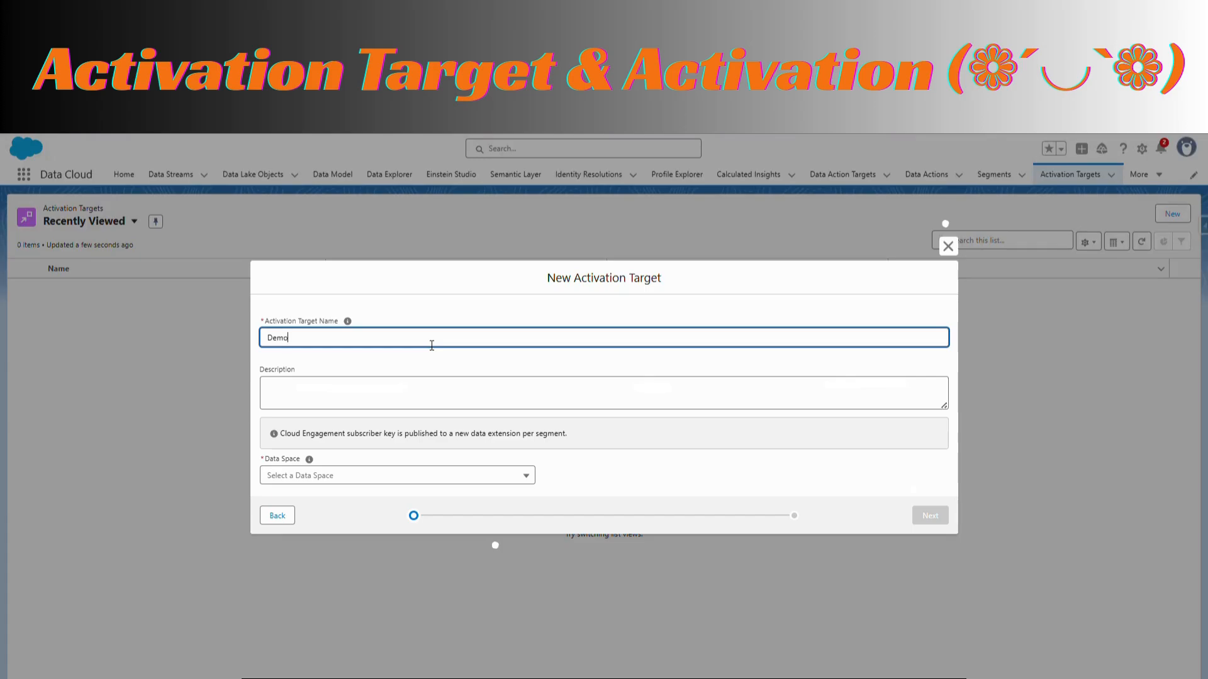
Name the activation target Demo and assign it to the default data space
text(Demo)
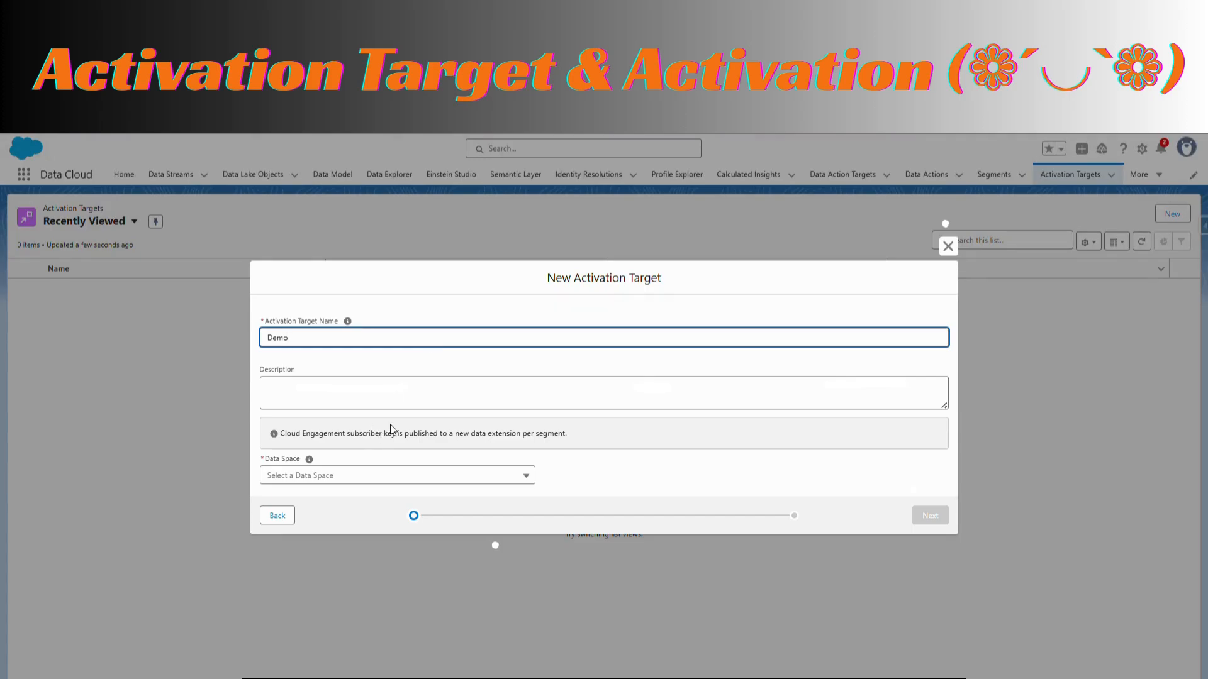
click(378, 474)
click(323, 502)
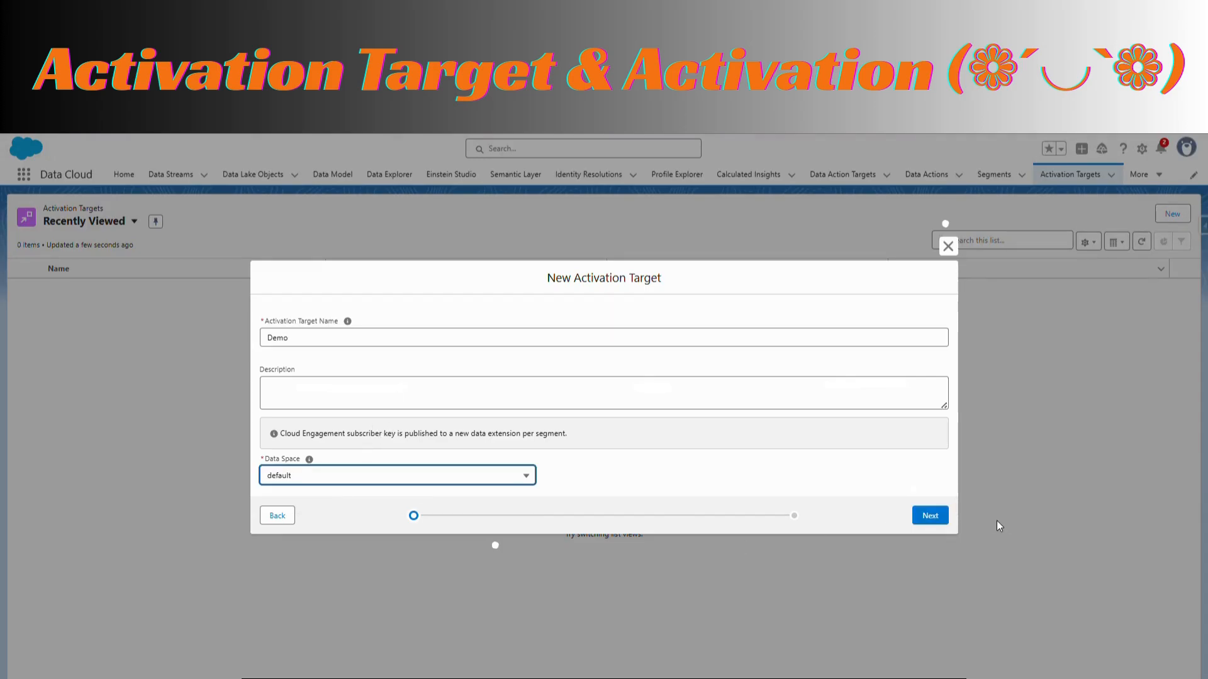
click(938, 518)
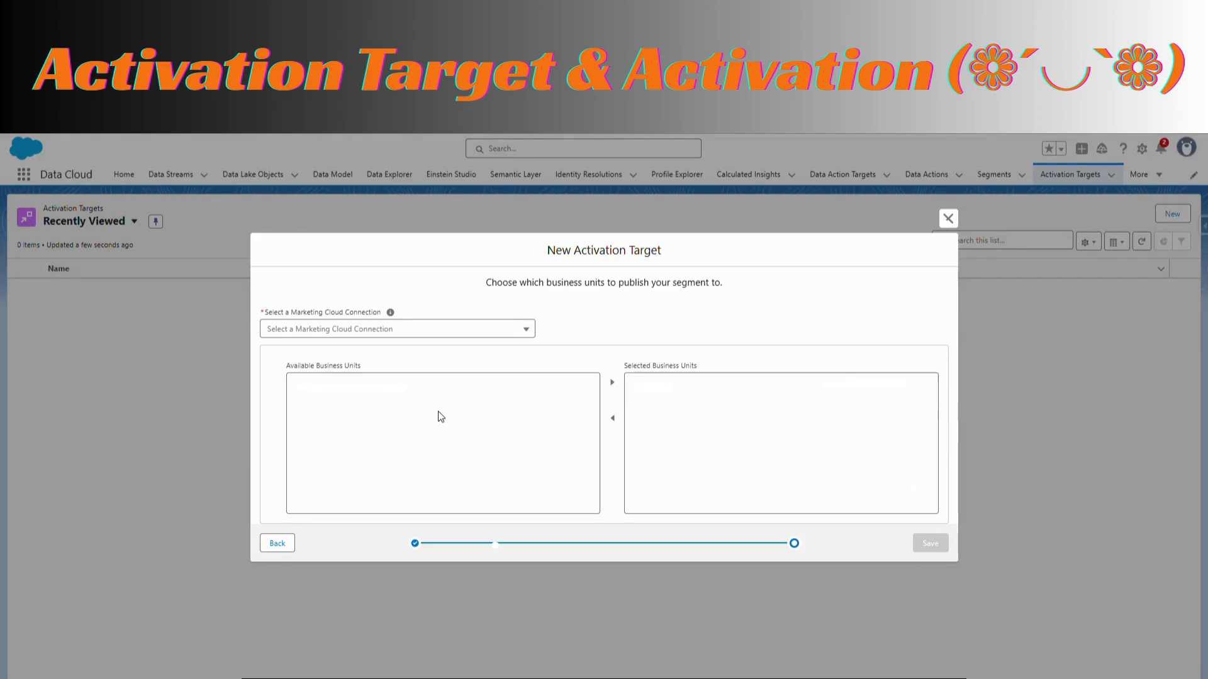
Select the Demo Marketing Cloud connection, add its available business unit to the selected ones and save the activation target
click(463, 330)
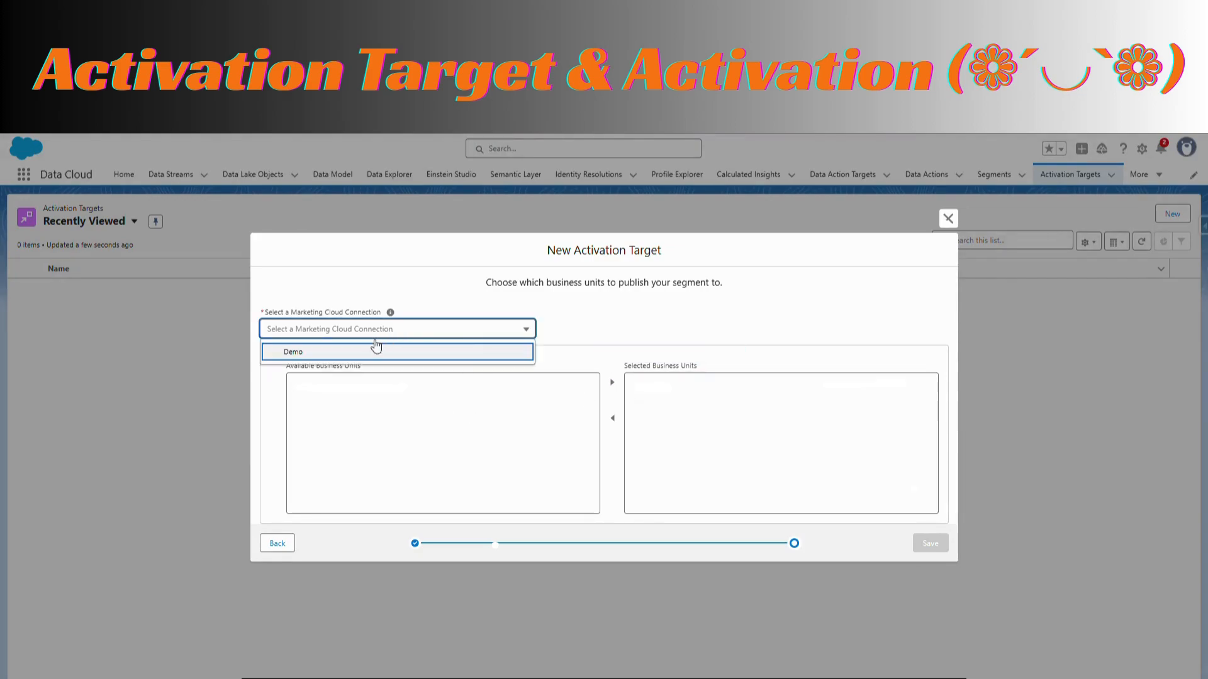
click(363, 354)
click(374, 393)
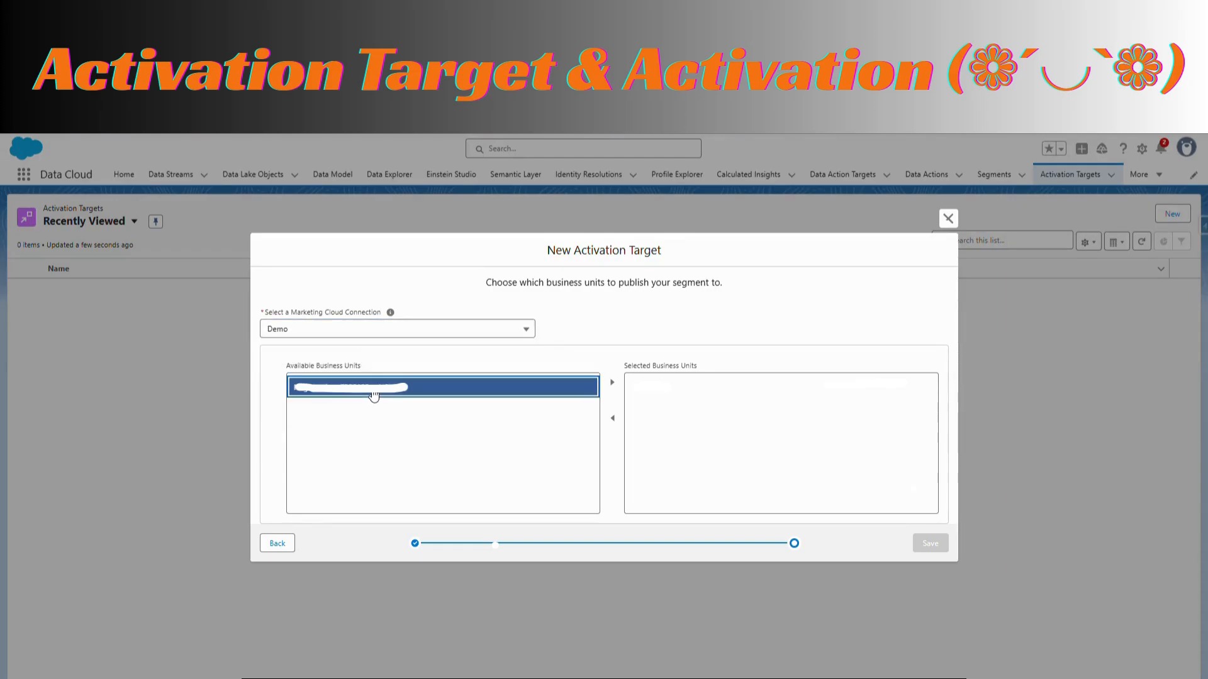
click(612, 383)
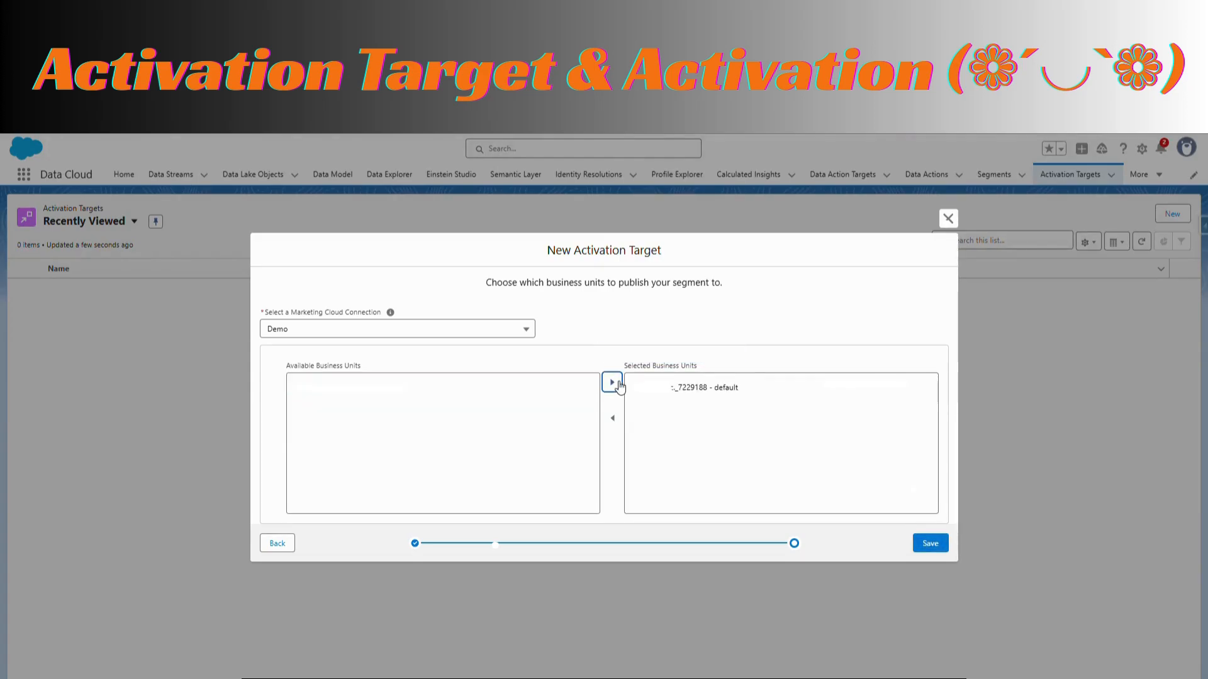
click(936, 545)
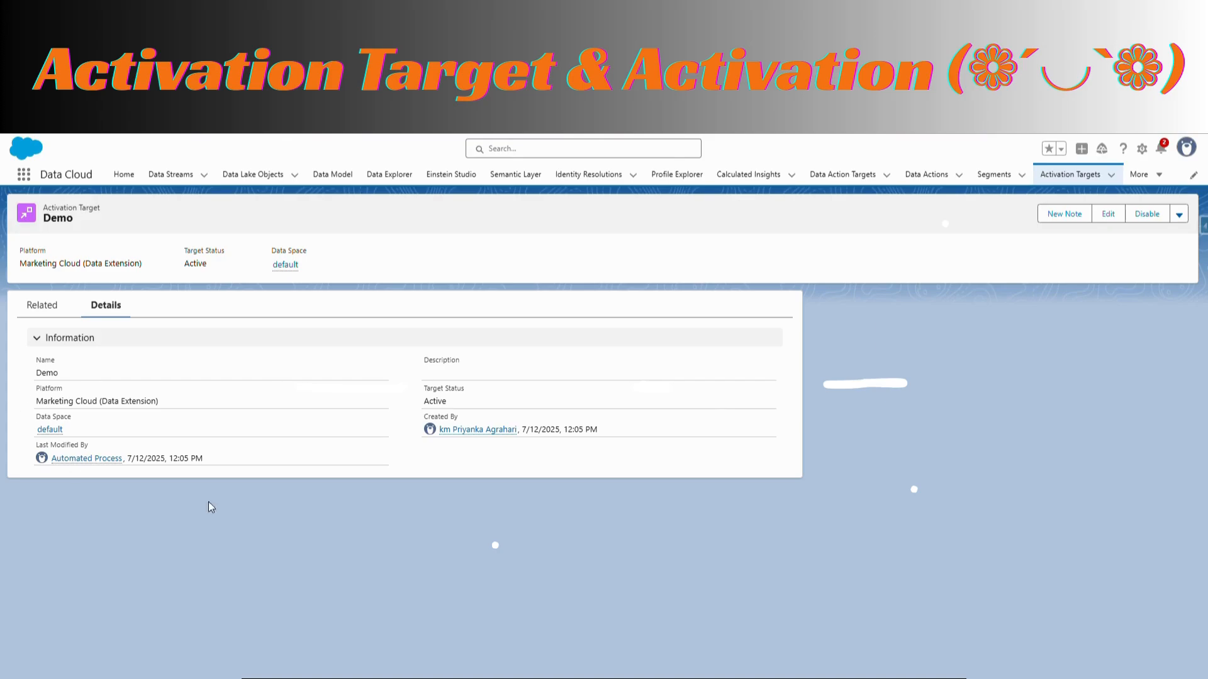
Check the related lists of the Demo activation target and return to the list of segments
click(35, 308)
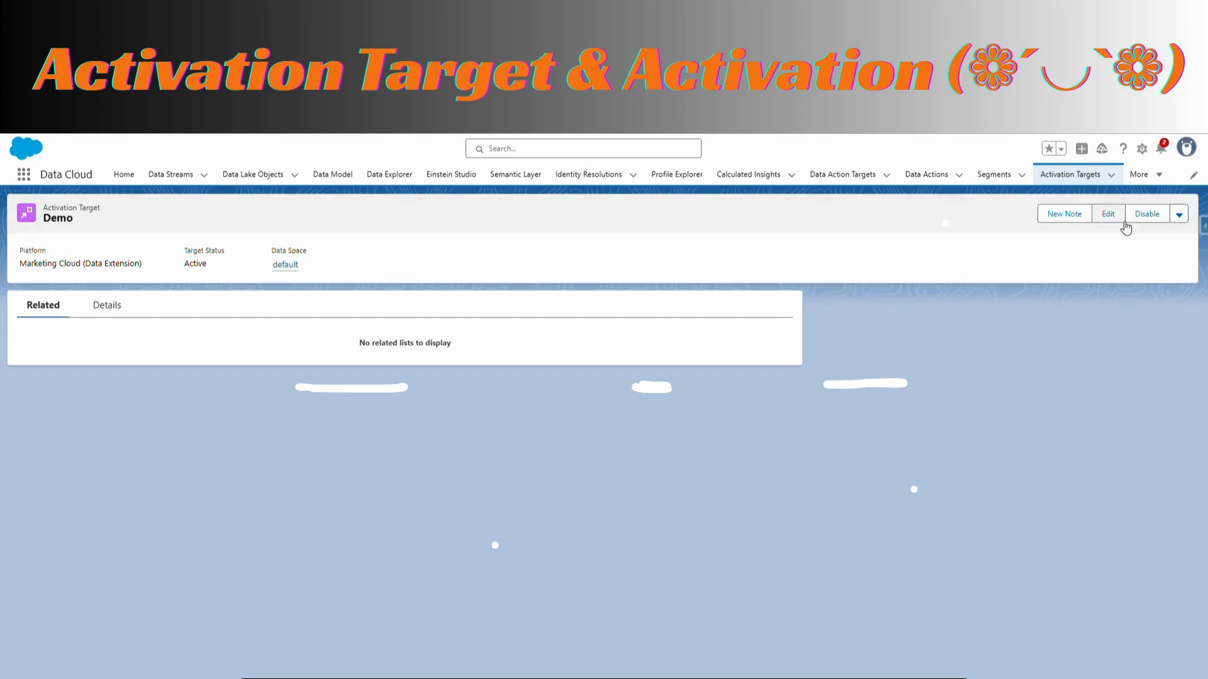
click(994, 175)
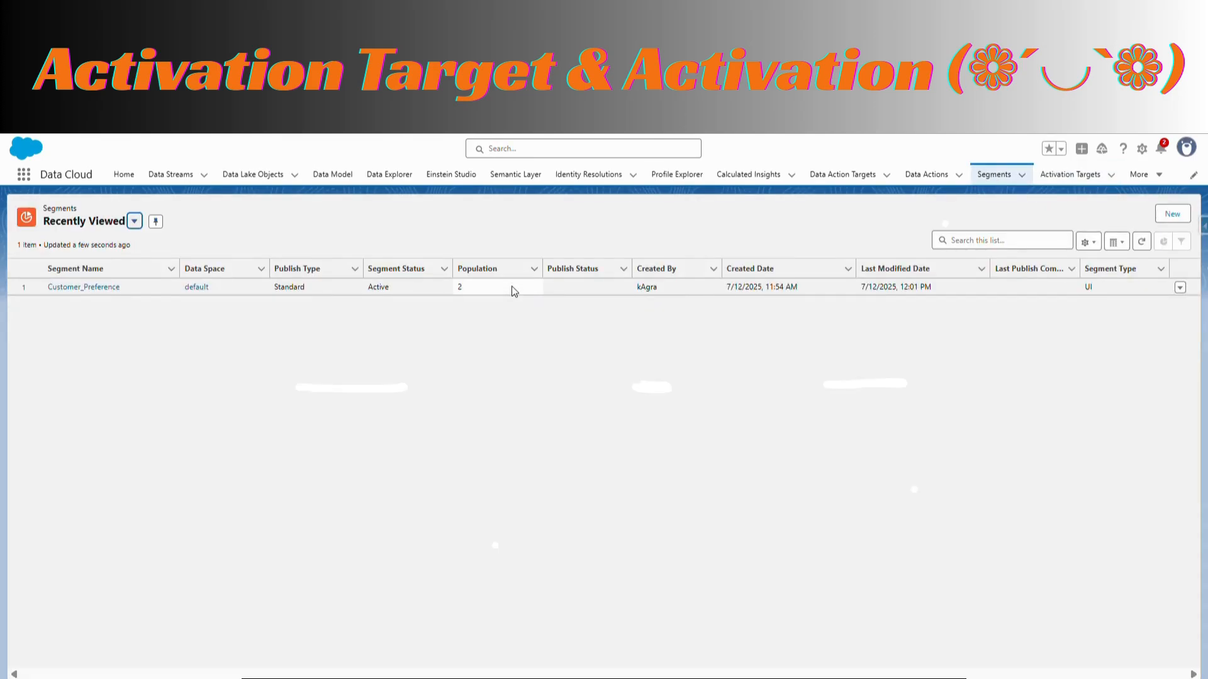
Open the Customer_Preference segment and start a new activation with Demo as its activation target
click(101, 291)
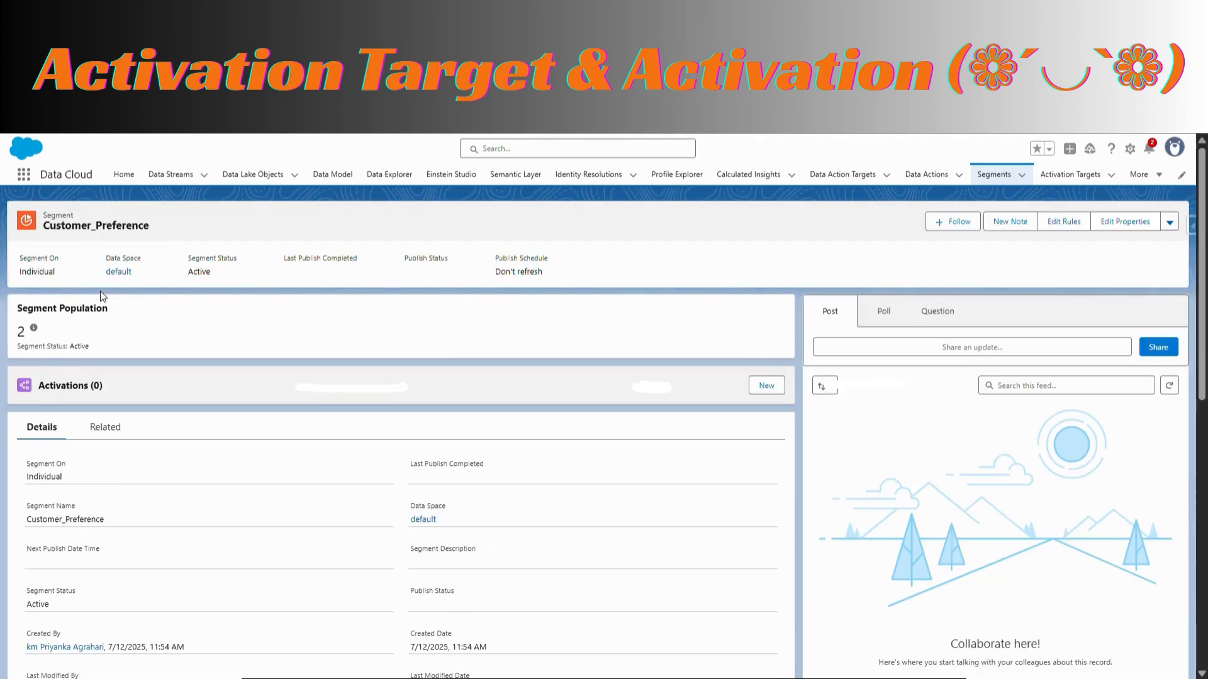
click(765, 390)
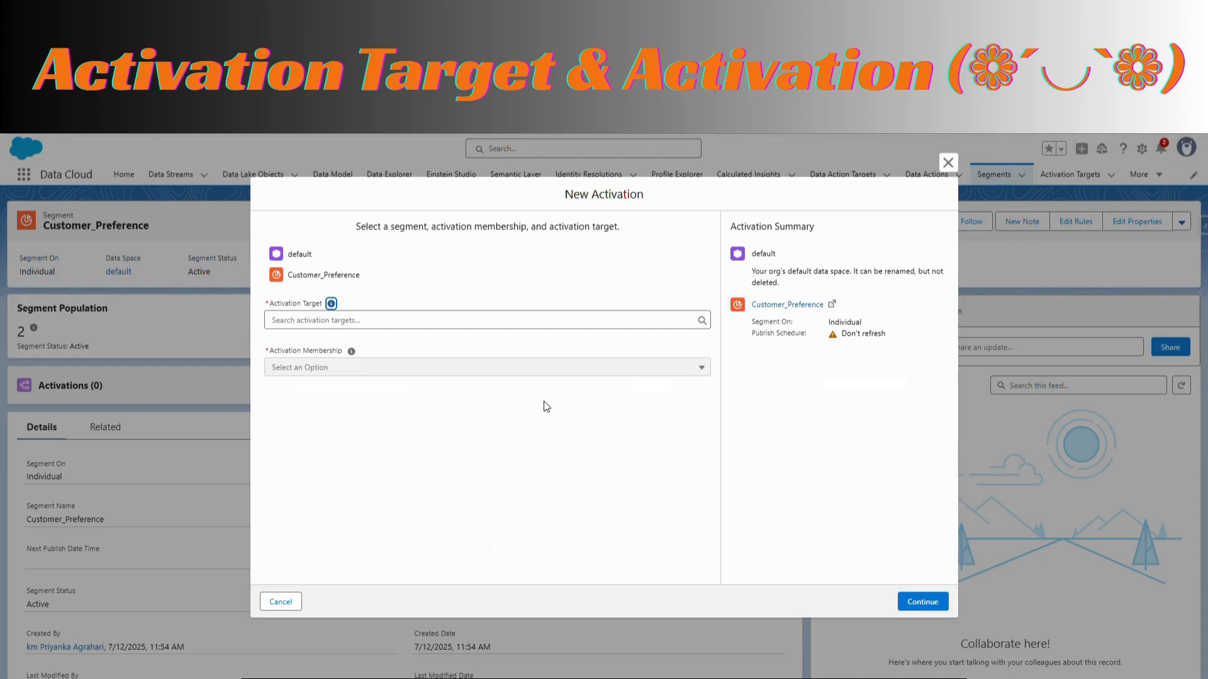
click(551, 320)
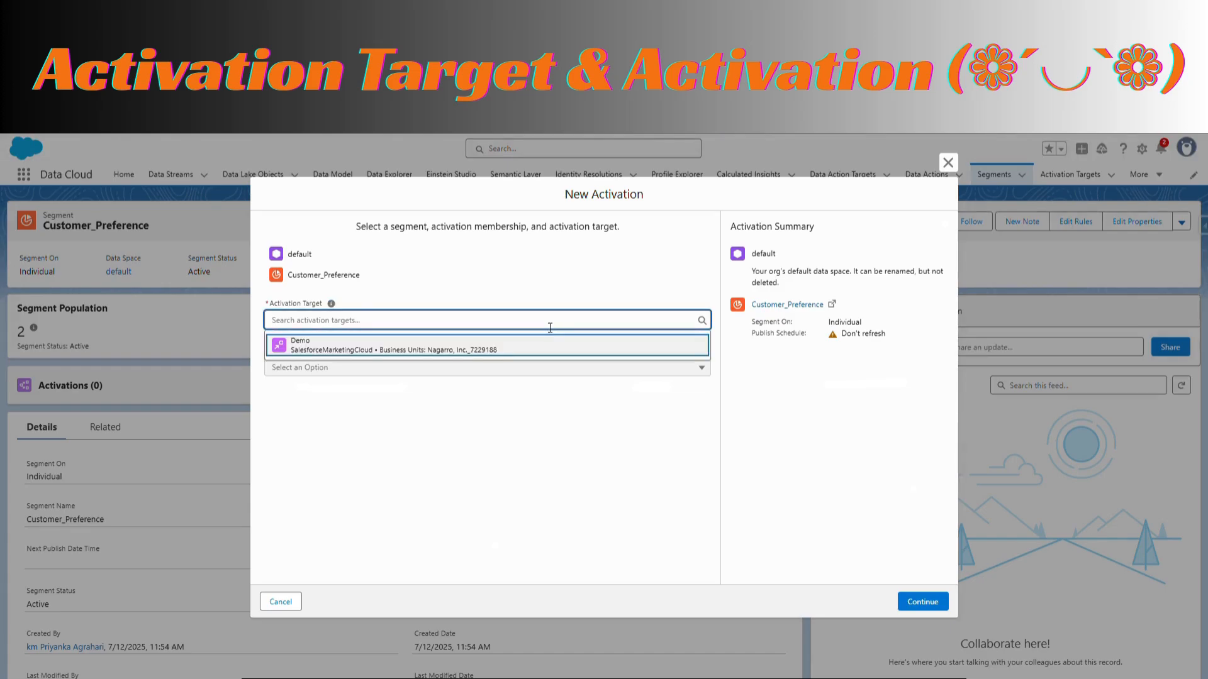
click(421, 345)
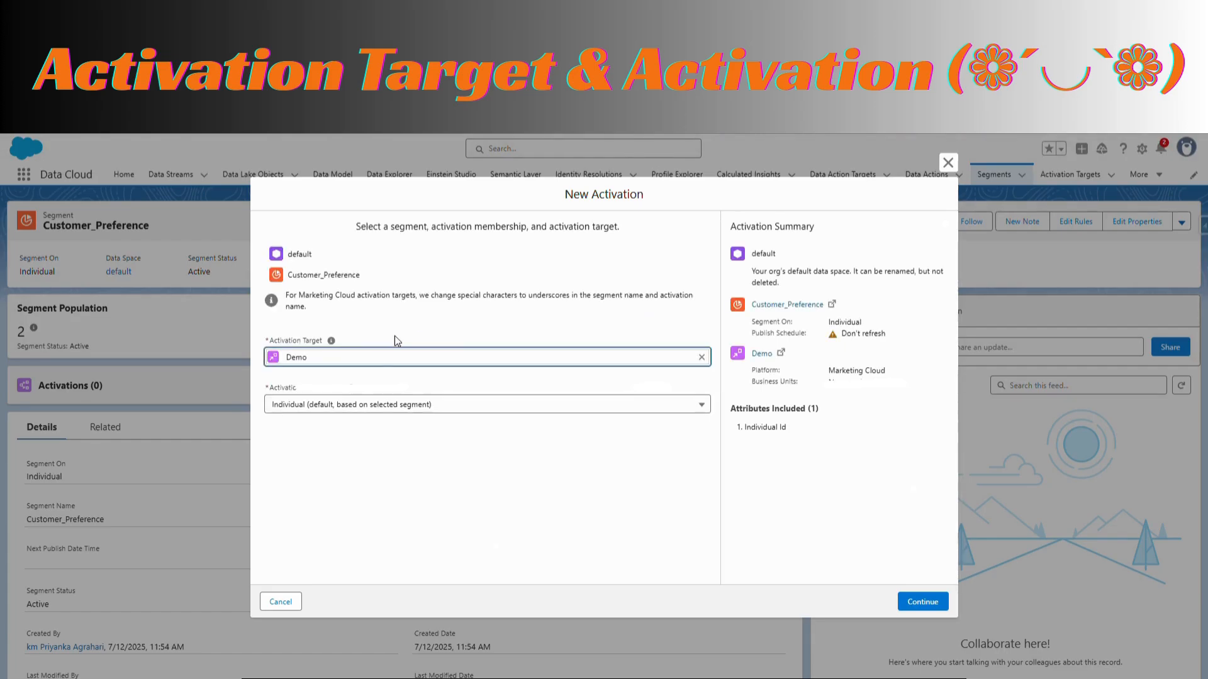
Set the activation membership to Individual, the default based on the selected segment, and continue to the contact points
click(508, 410)
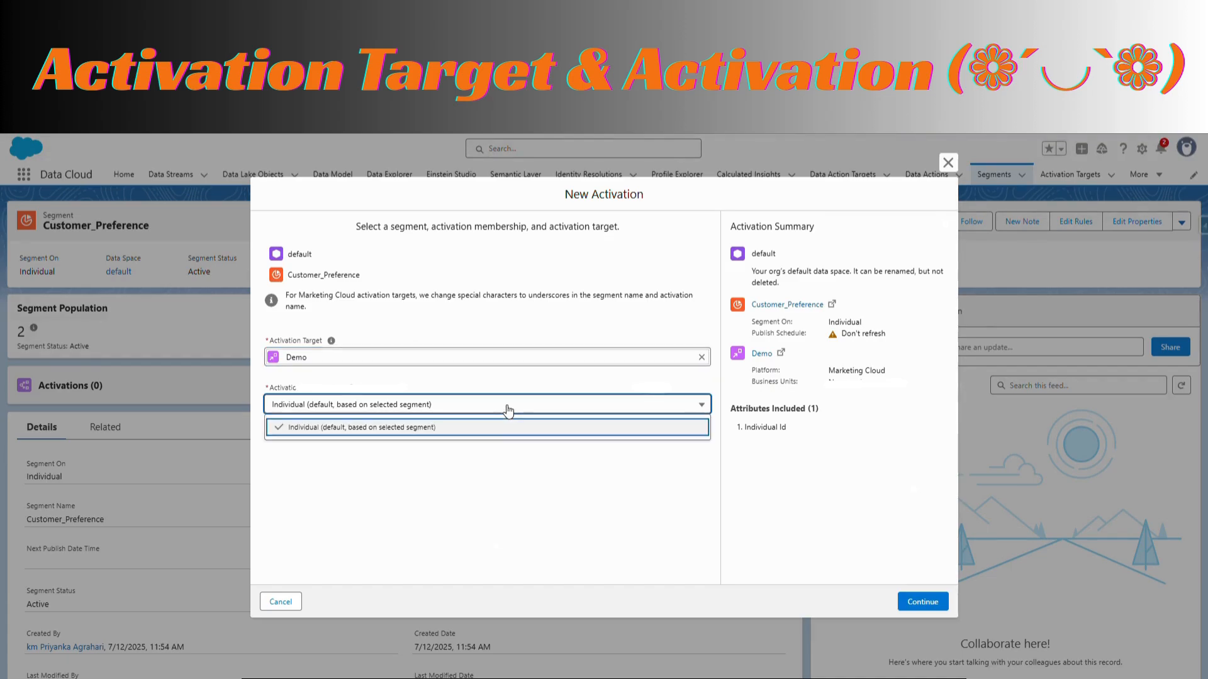
click(486, 433)
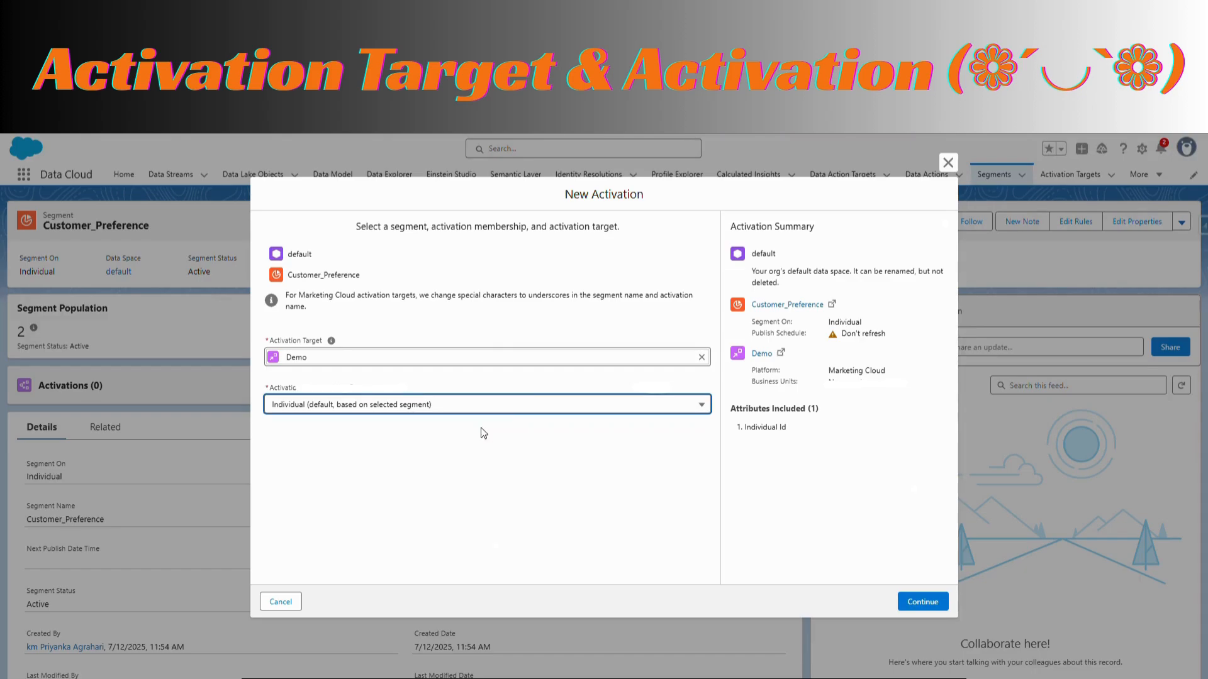
drag(364, 280, 286, 257)
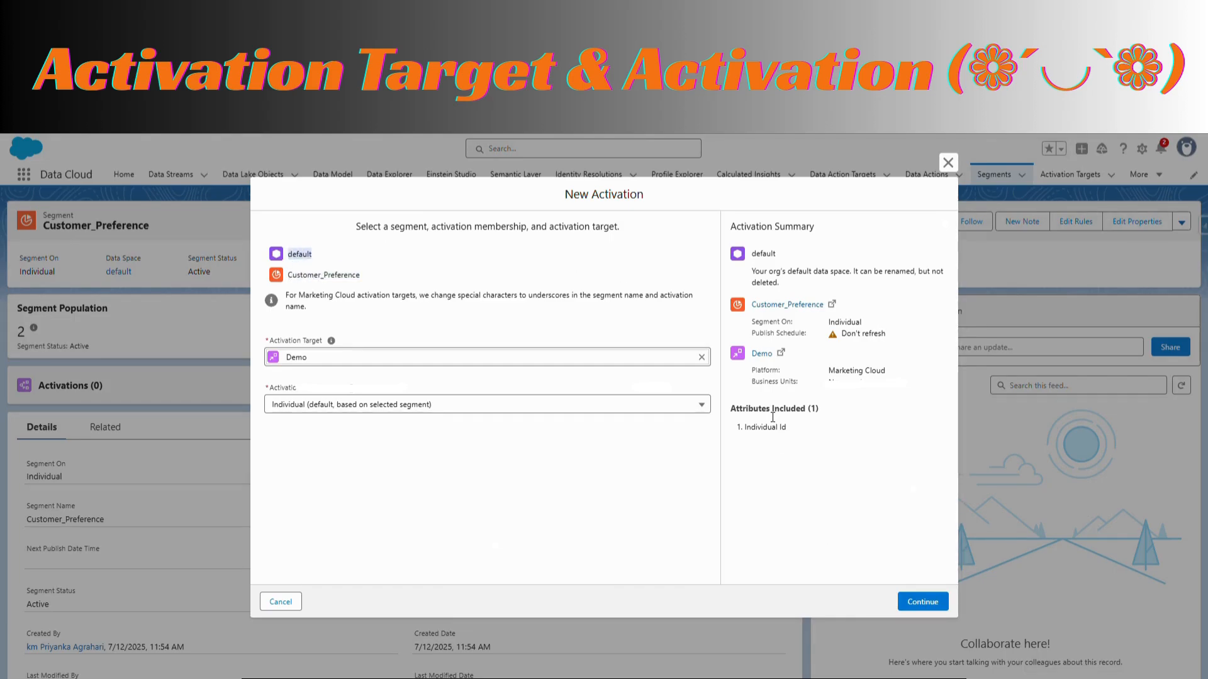
click(926, 602)
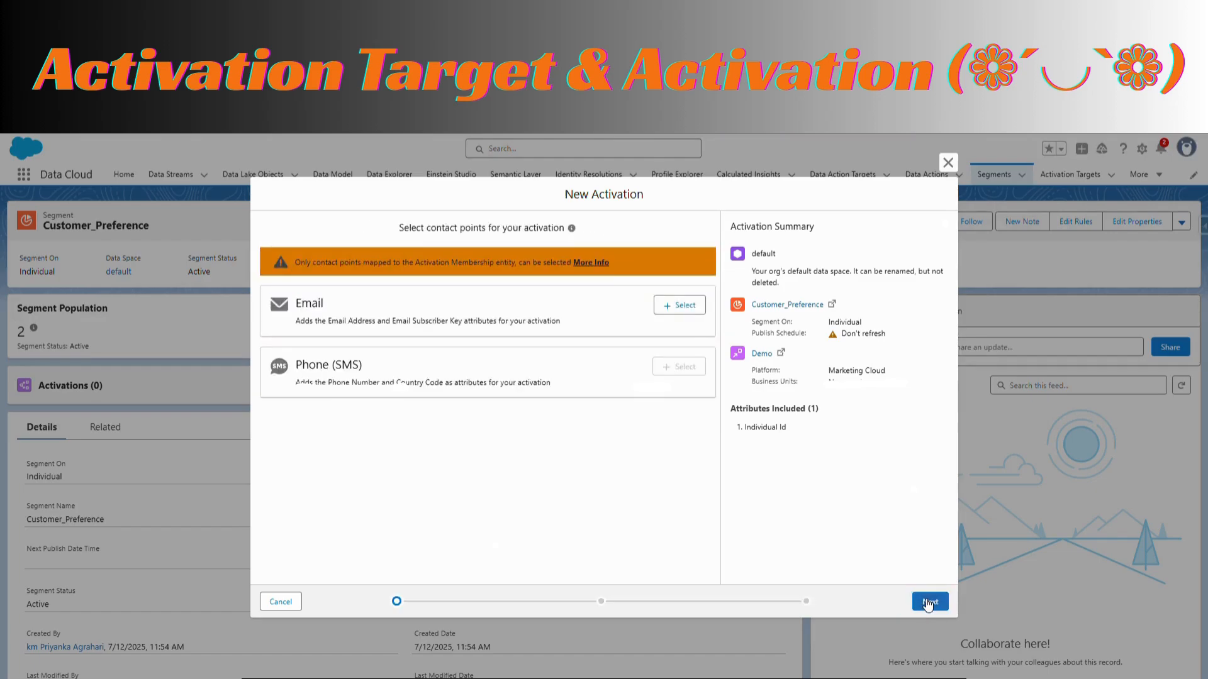
Select Email as the contact point with the path Contact Point Email.Party > Individual.Individual Id and proceed to the attributes
drag(327, 264, 380, 267)
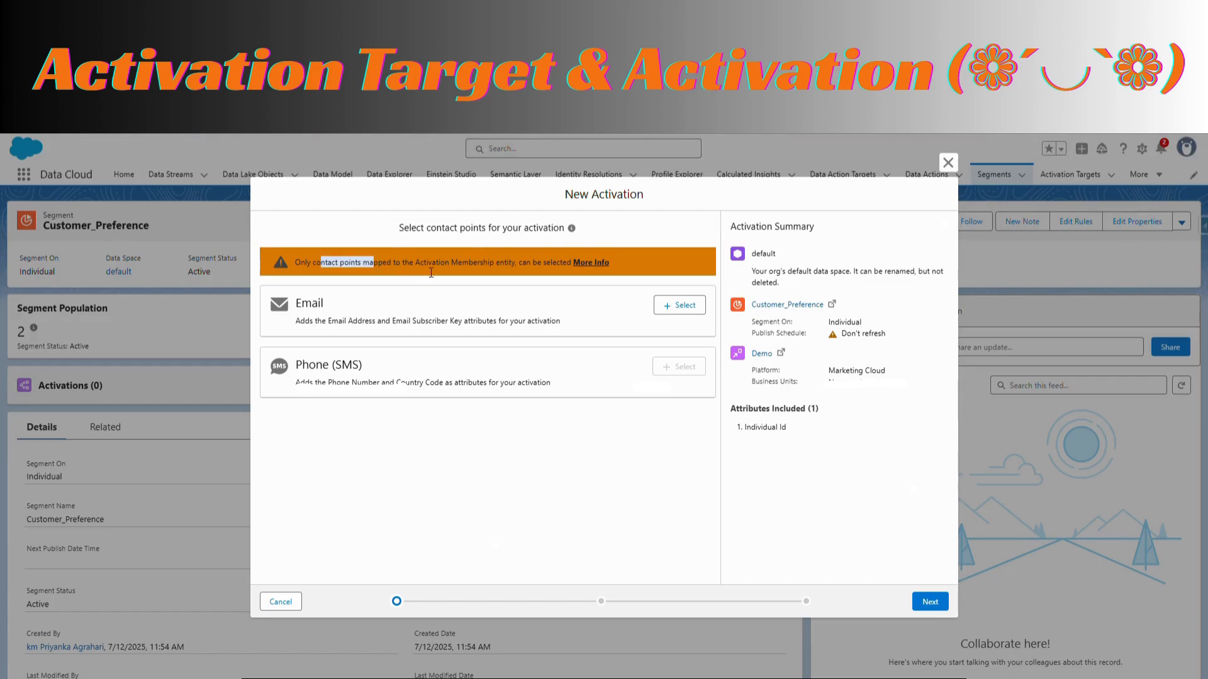
drag(376, 371, 293, 366)
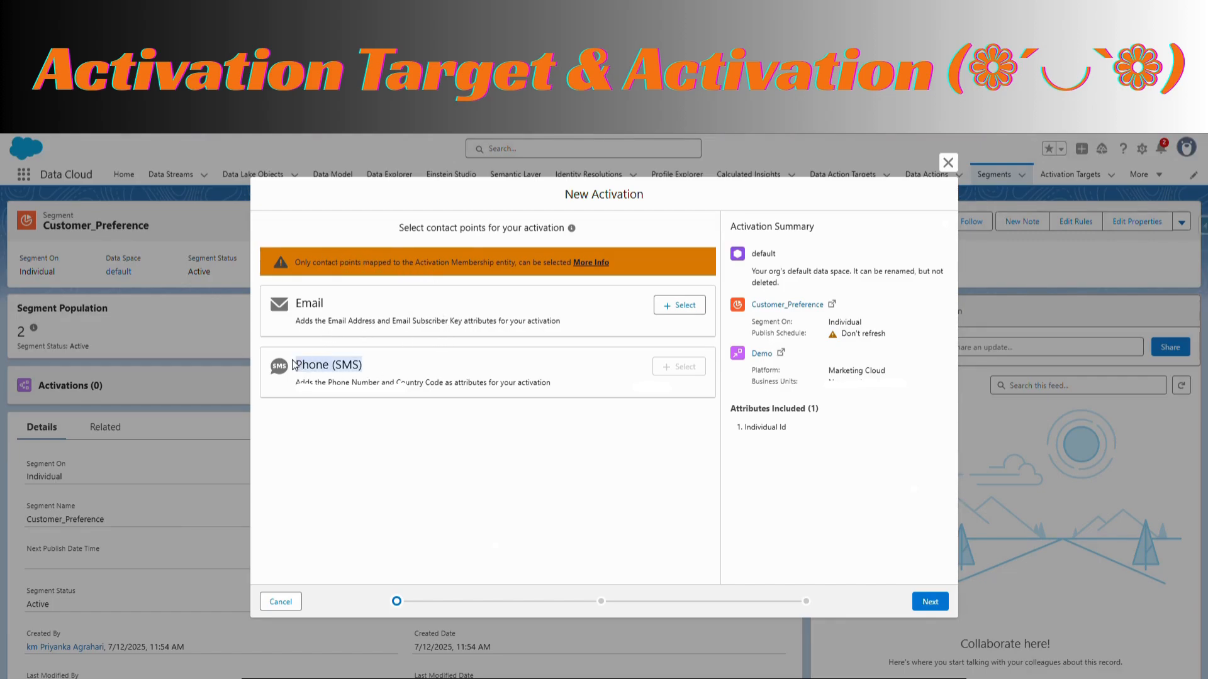
click(688, 308)
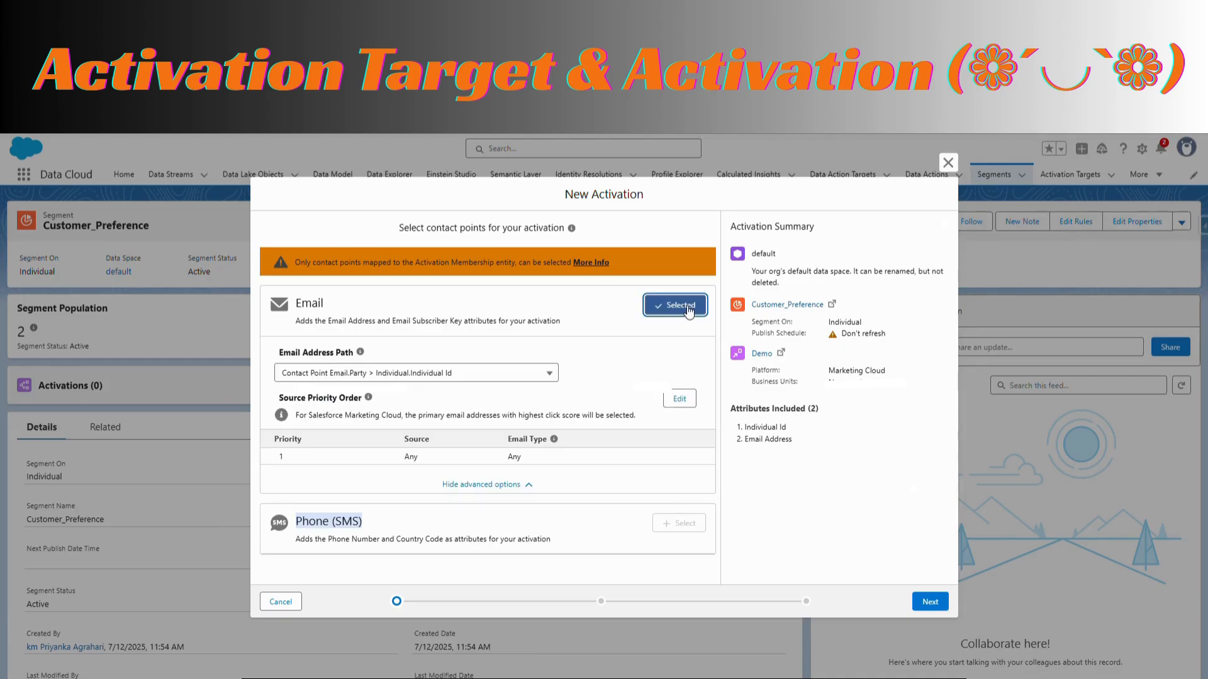
click(548, 376)
click(482, 398)
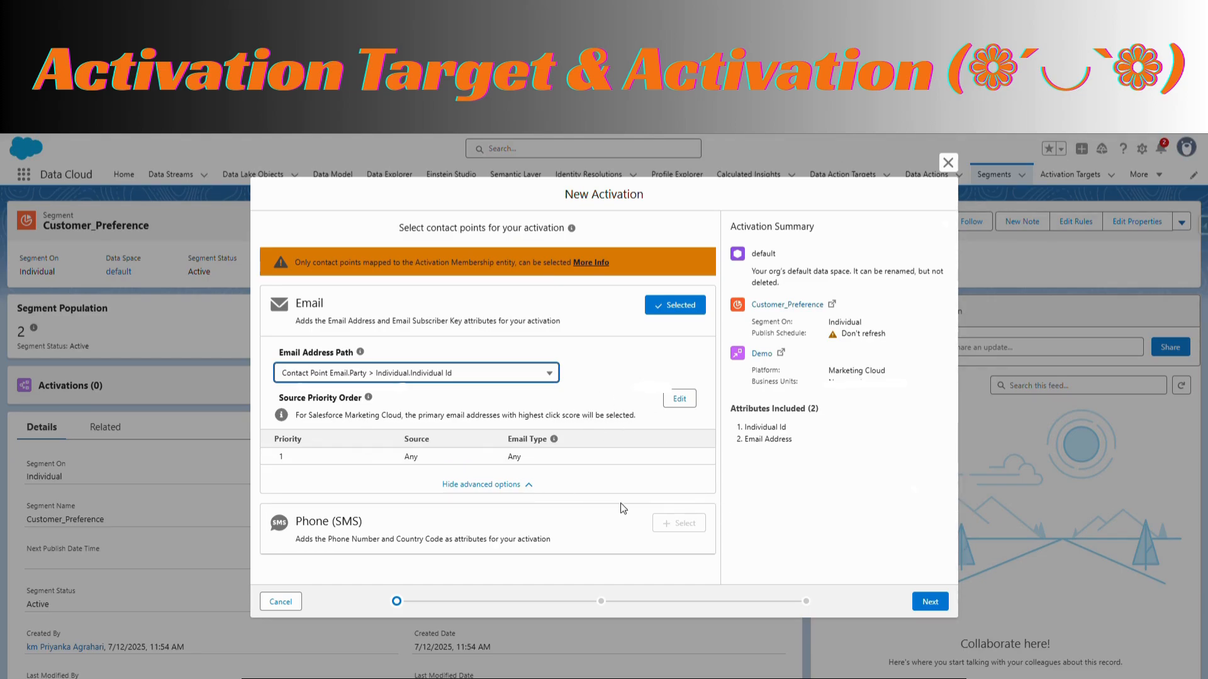
click(943, 608)
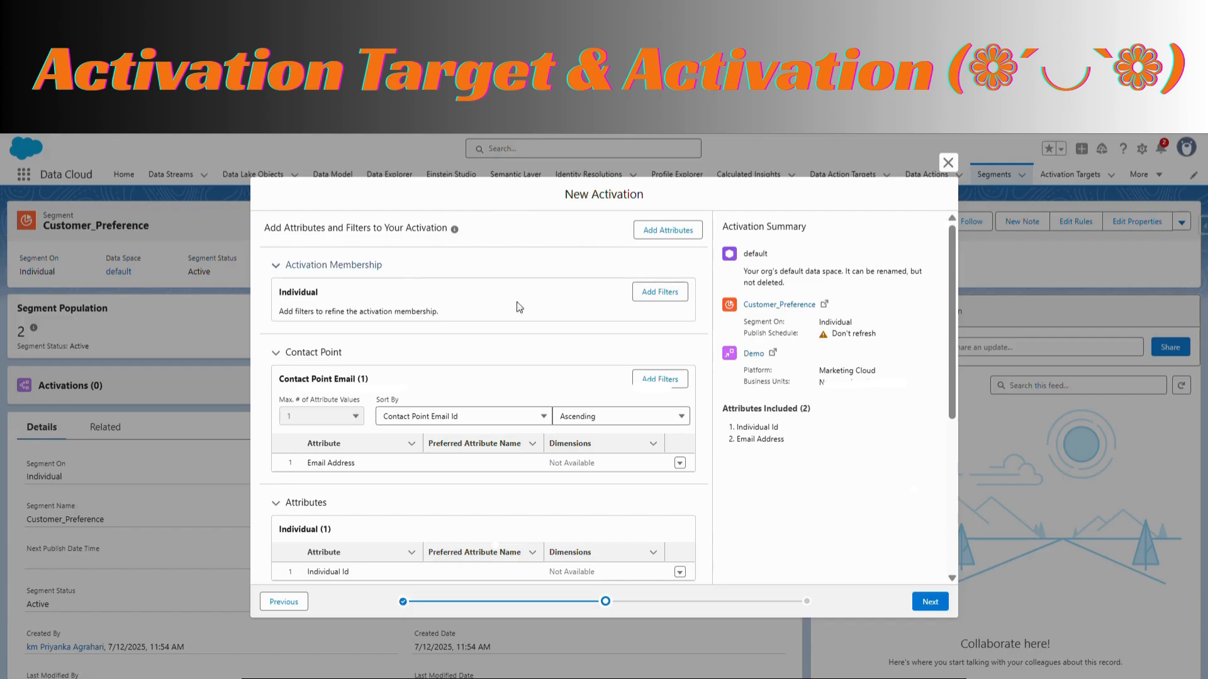
Add the Individual attributes First Name, Last Name, Preferred_Metal, Preferred_Stone and Birth Date to the activation
scroll(417, 408, down, 3)
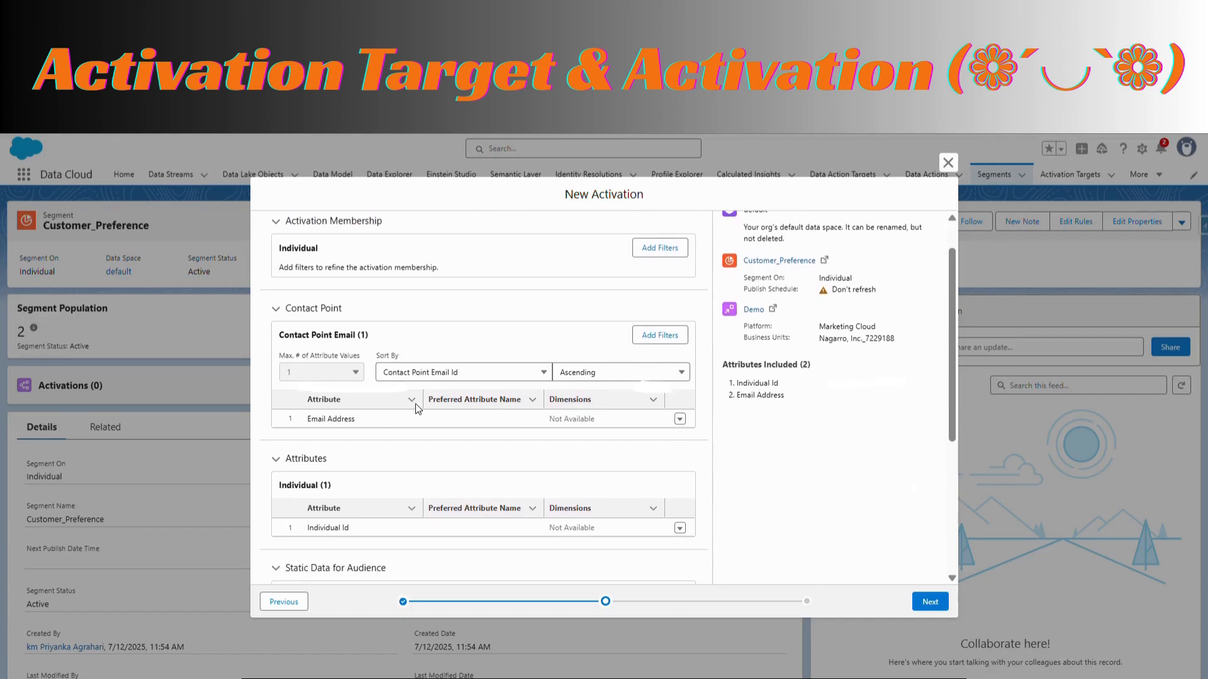
scroll(418, 409, down, 5)
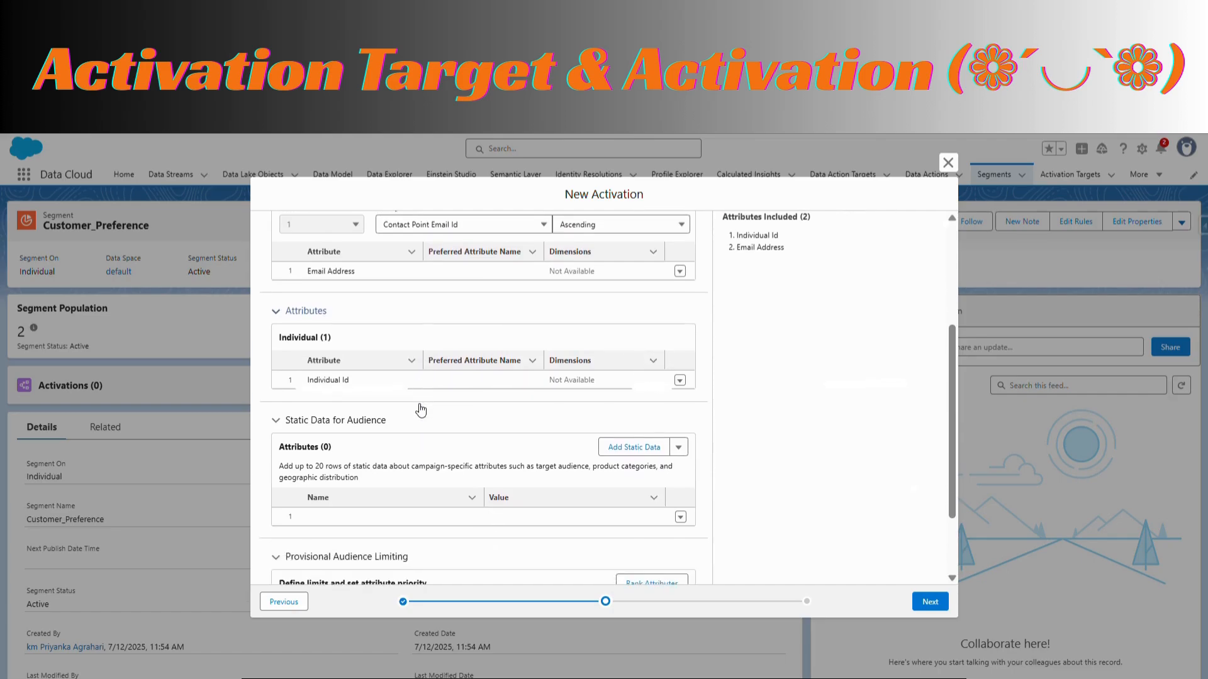
scroll(418, 403, up, 8)
click(663, 237)
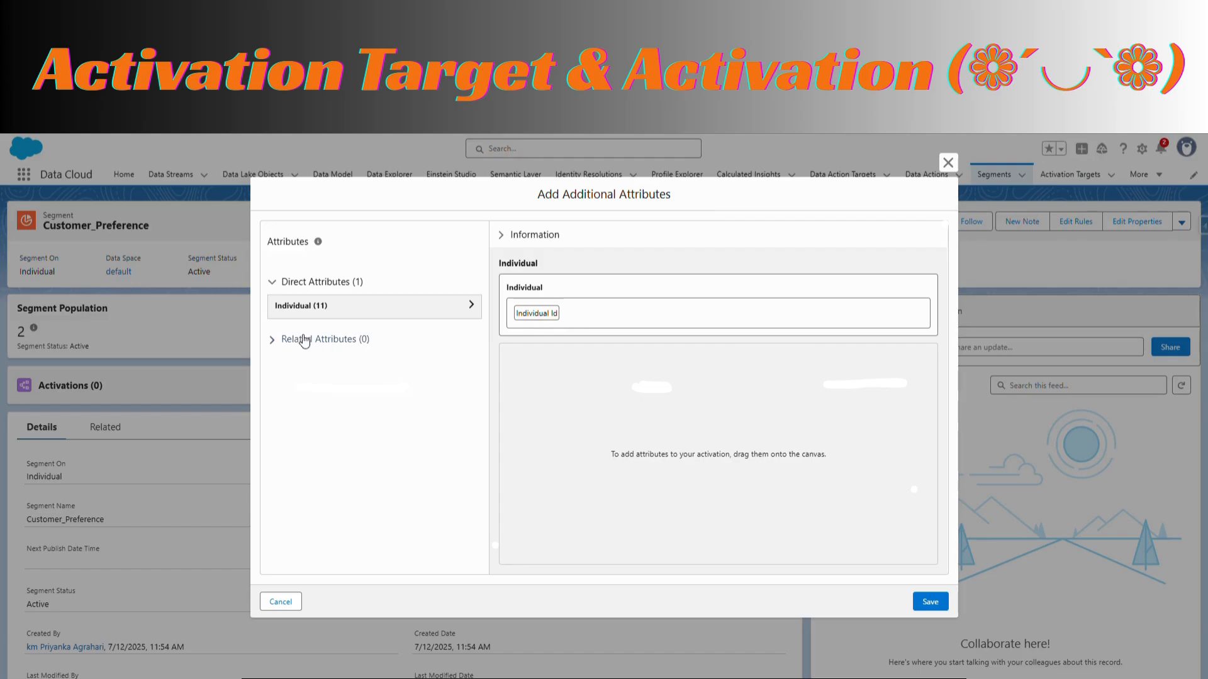
click(472, 306)
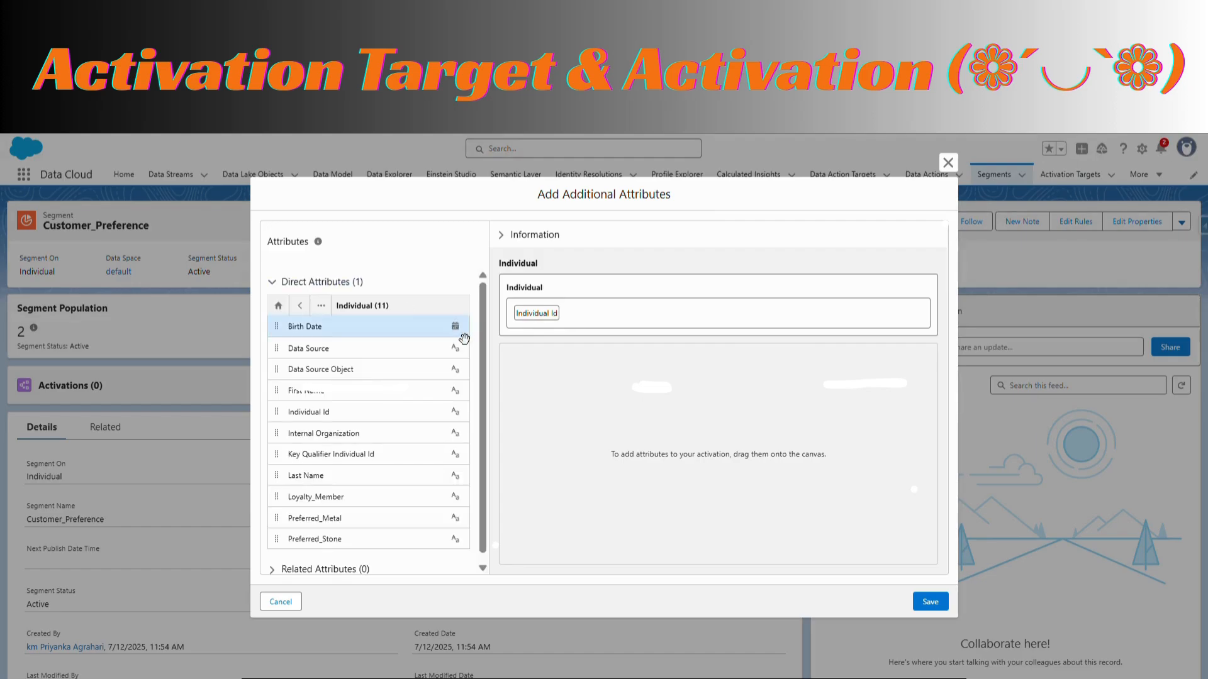
drag(342, 398, 643, 336)
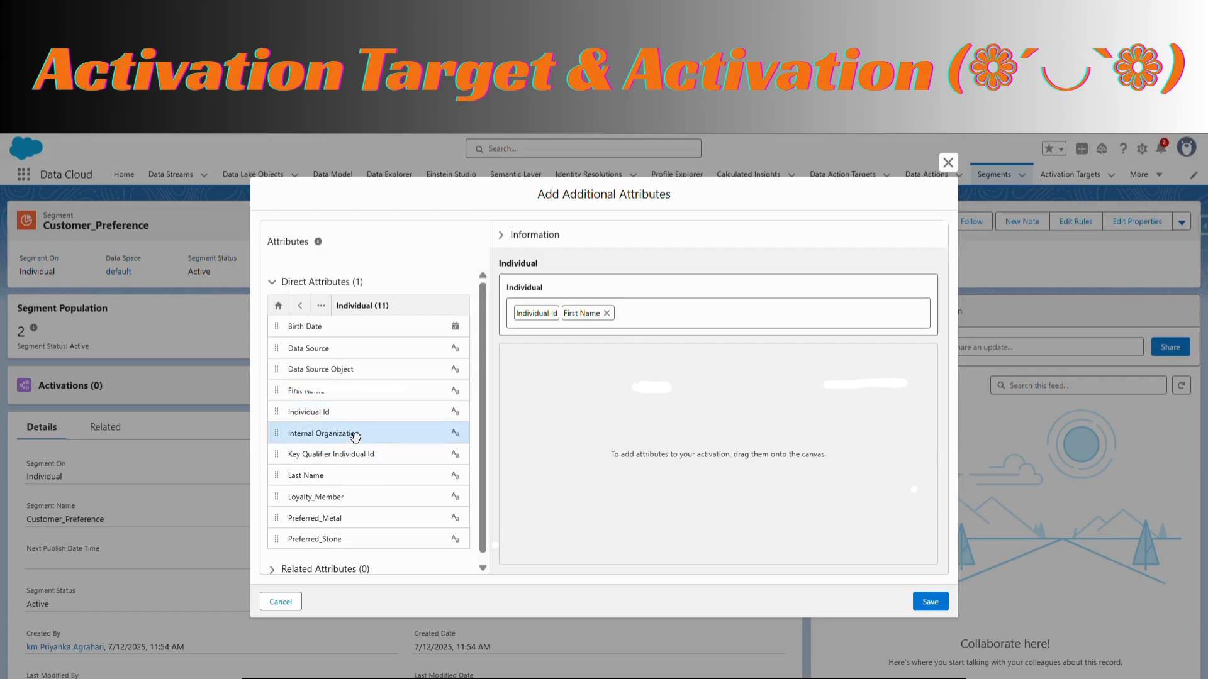
drag(346, 475, 709, 331)
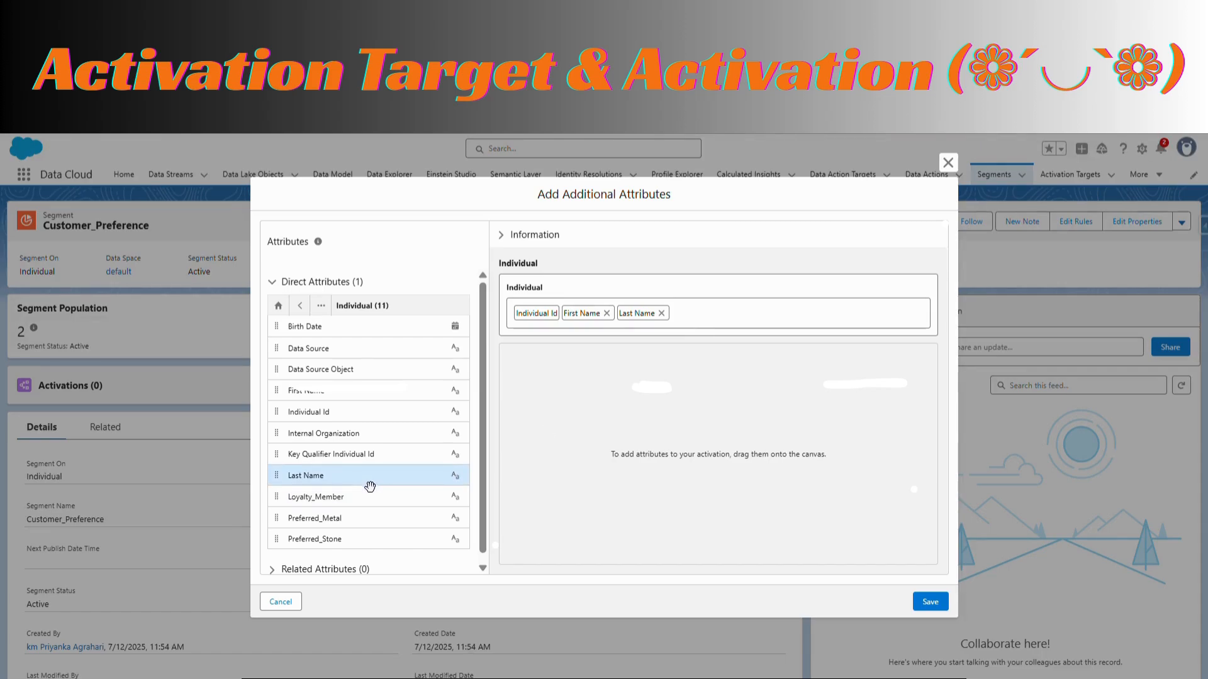
drag(378, 529, 777, 313)
drag(378, 548, 846, 316)
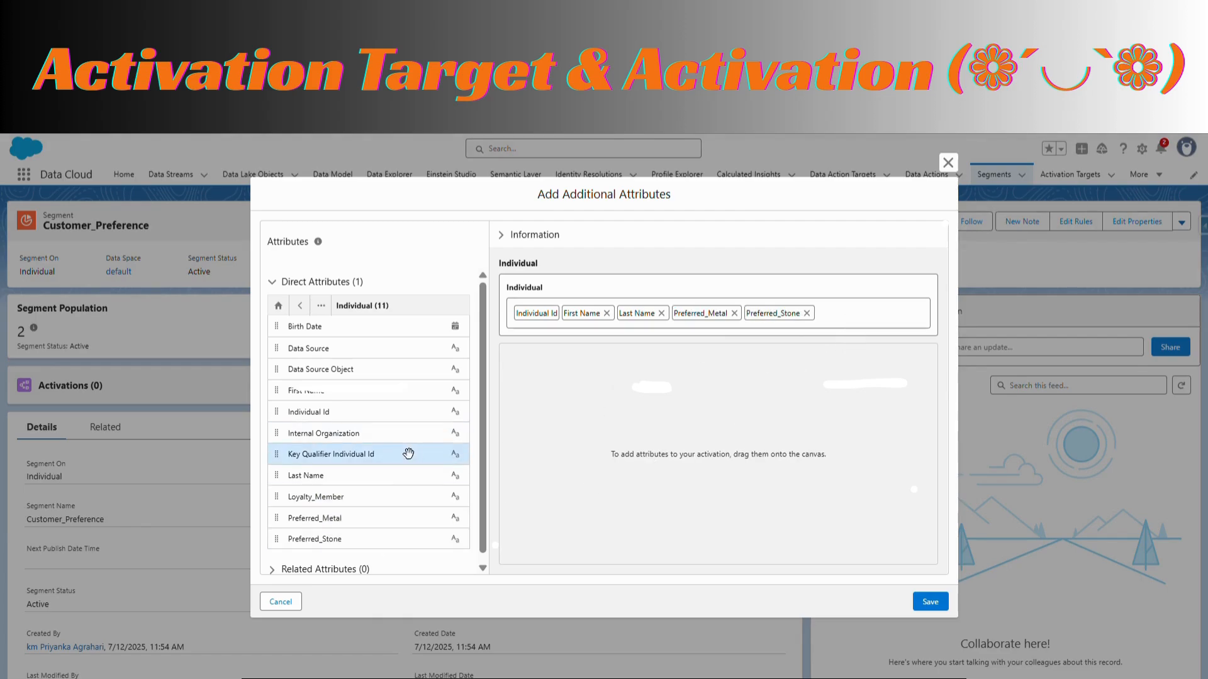
drag(326, 333, 850, 329)
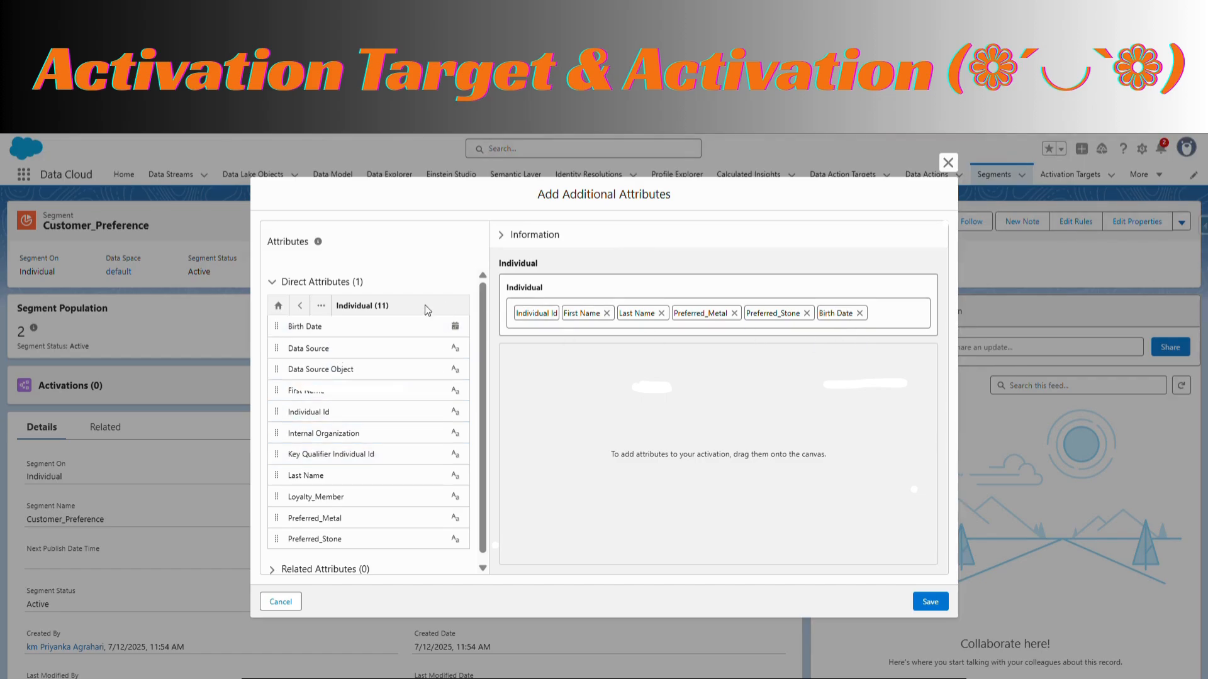
Check the related and direct attributes on offer, save the attribute selection and proceed to the activation's naming page
click(299, 306)
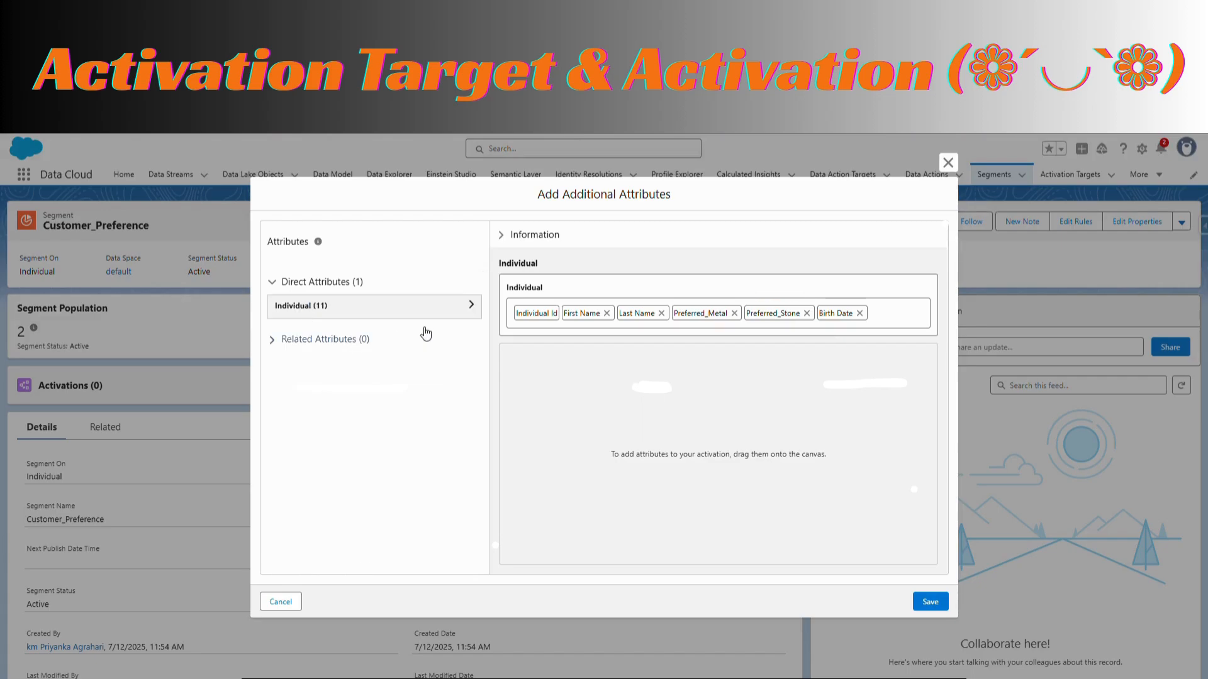
click(272, 340)
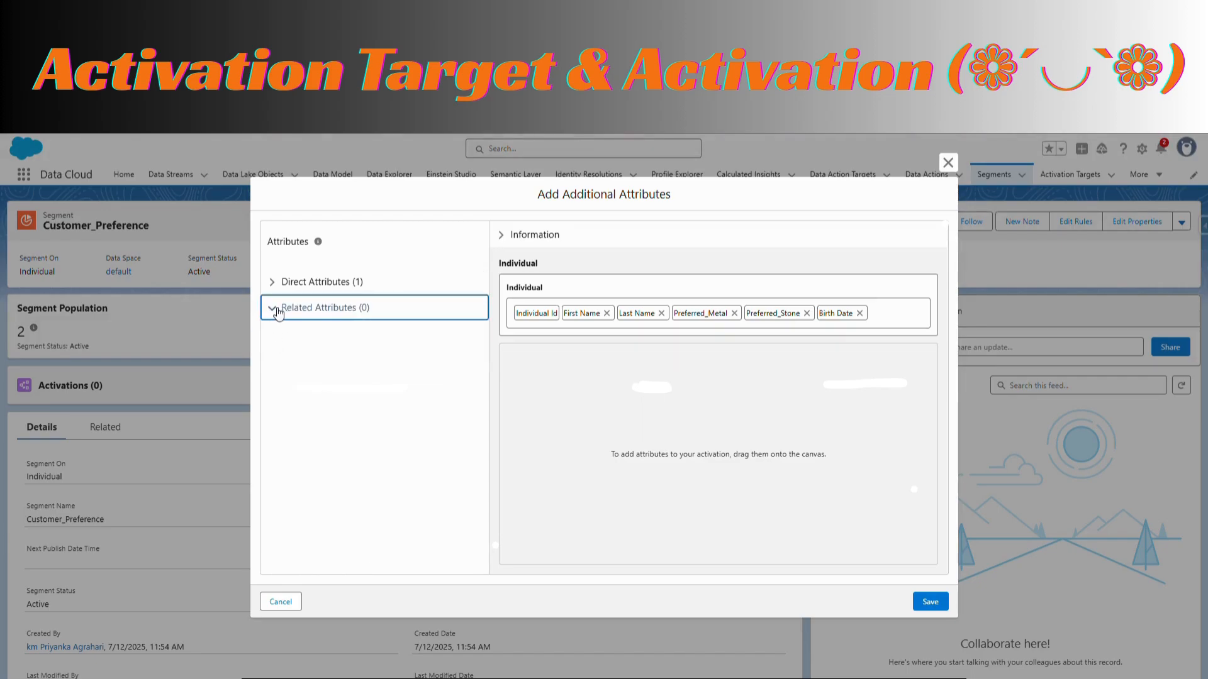
click(278, 283)
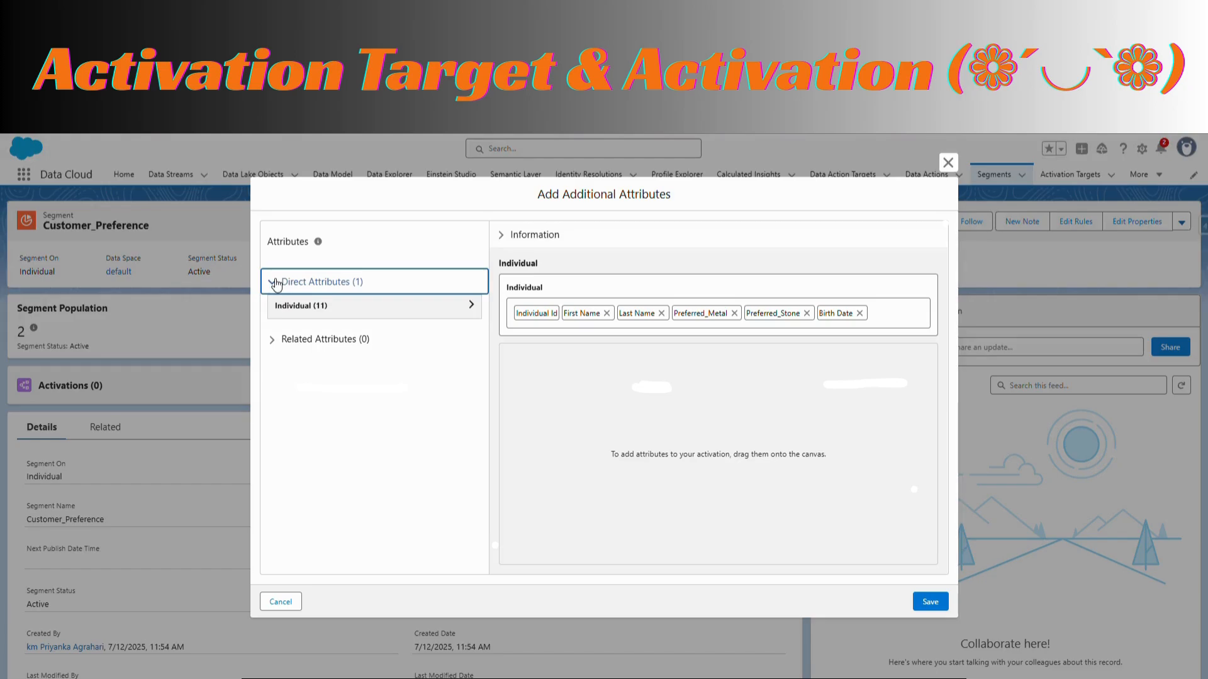
click(479, 307)
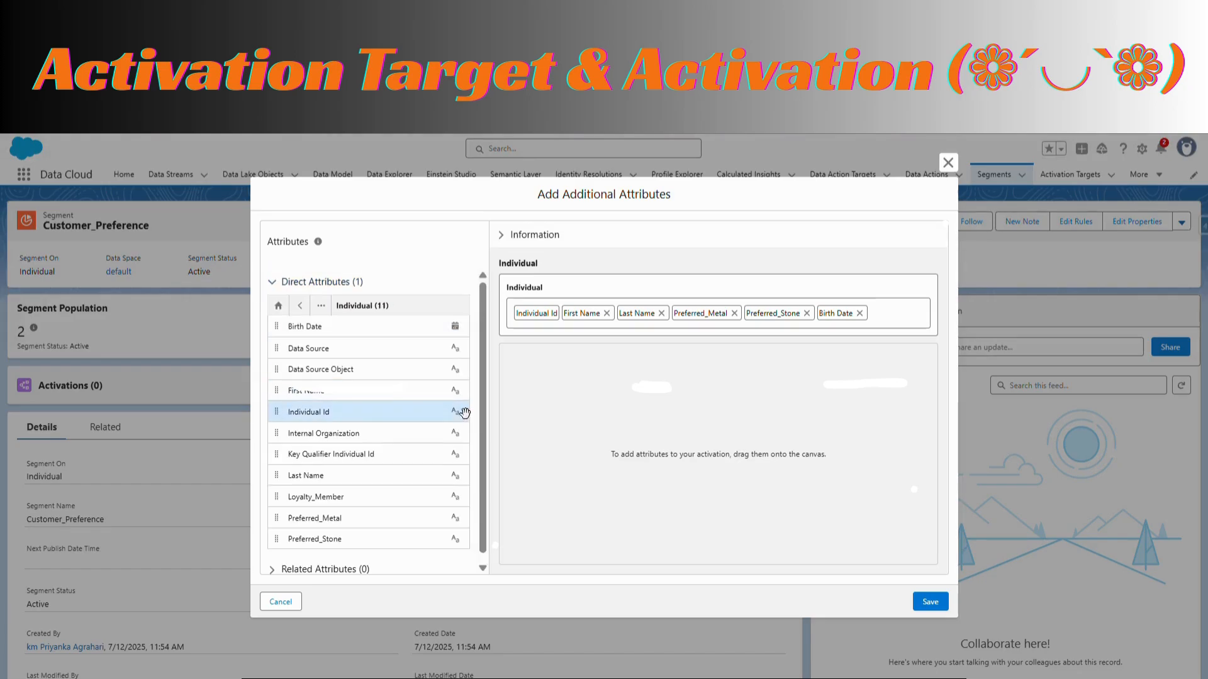
scroll(371, 518, down, 1)
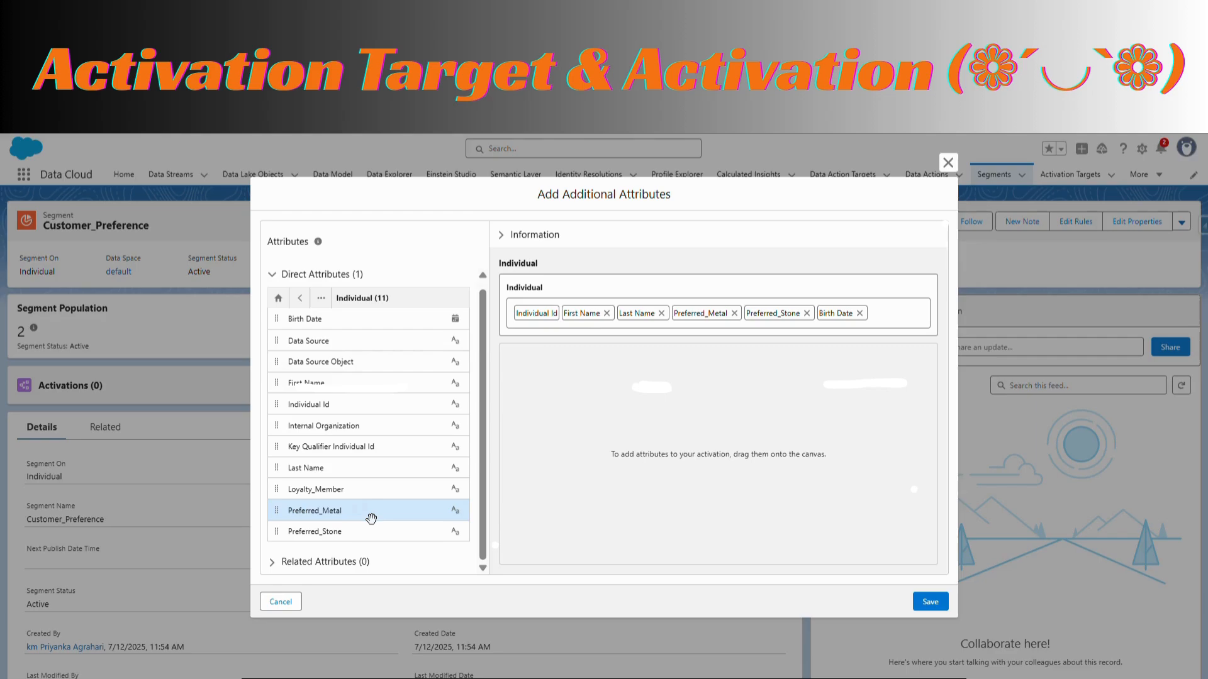
click(272, 562)
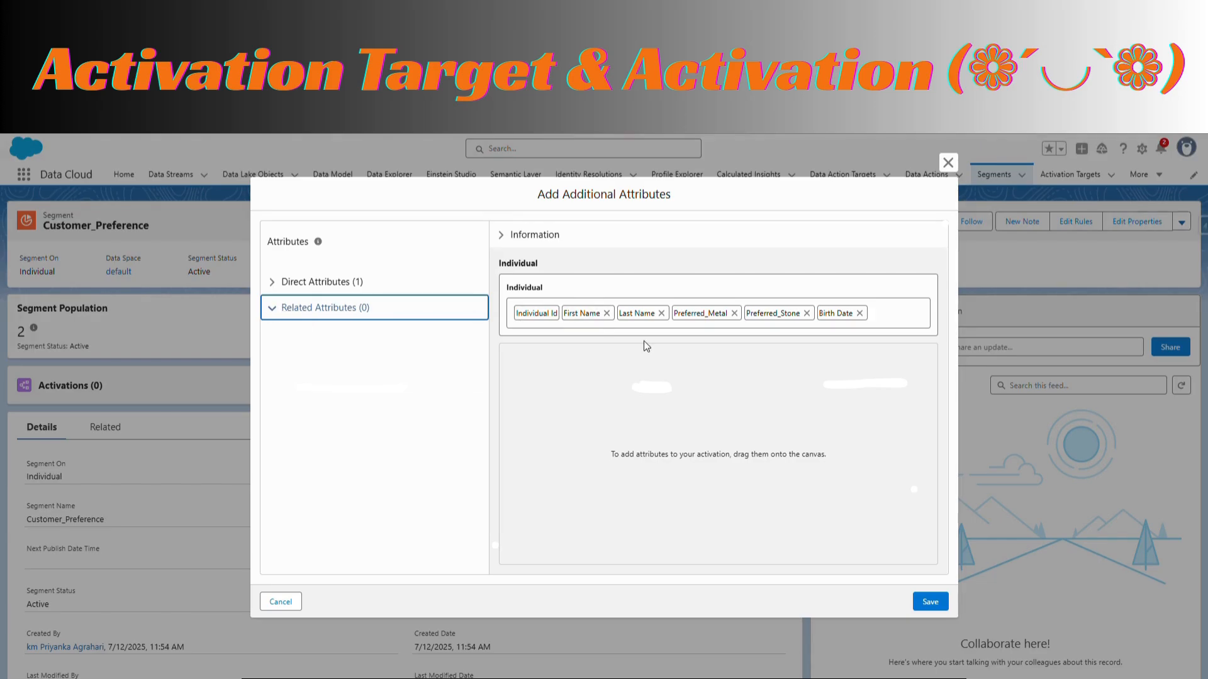
click(930, 602)
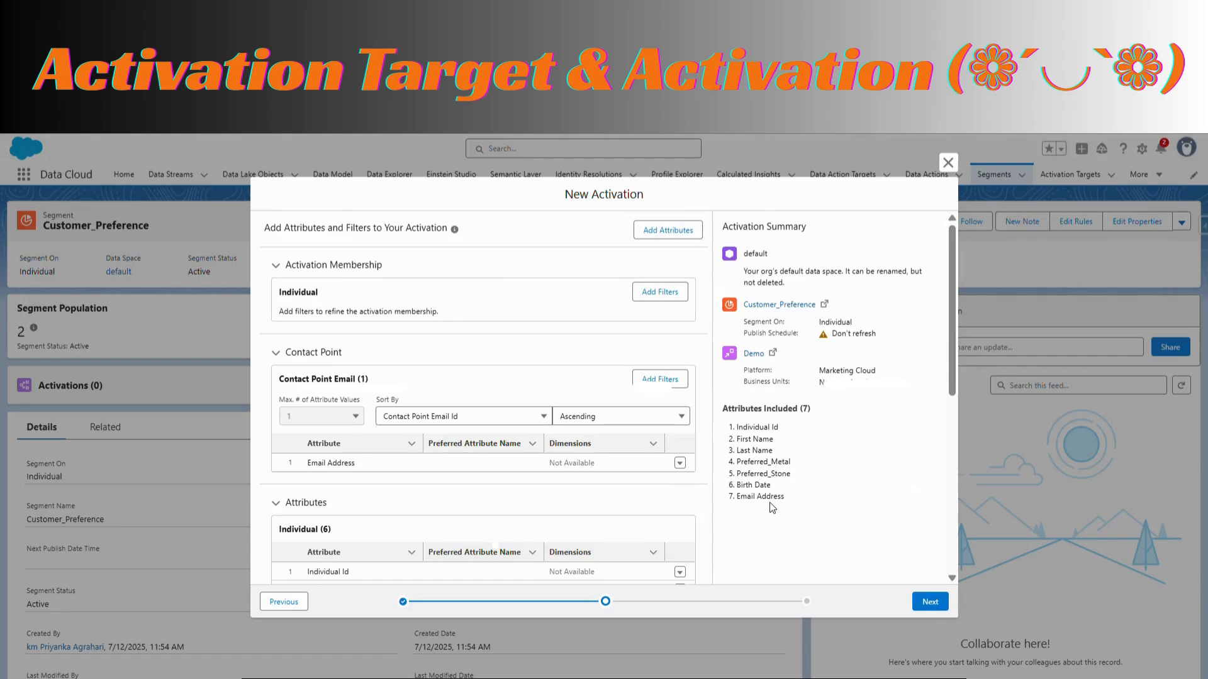
drag(782, 506, 728, 495)
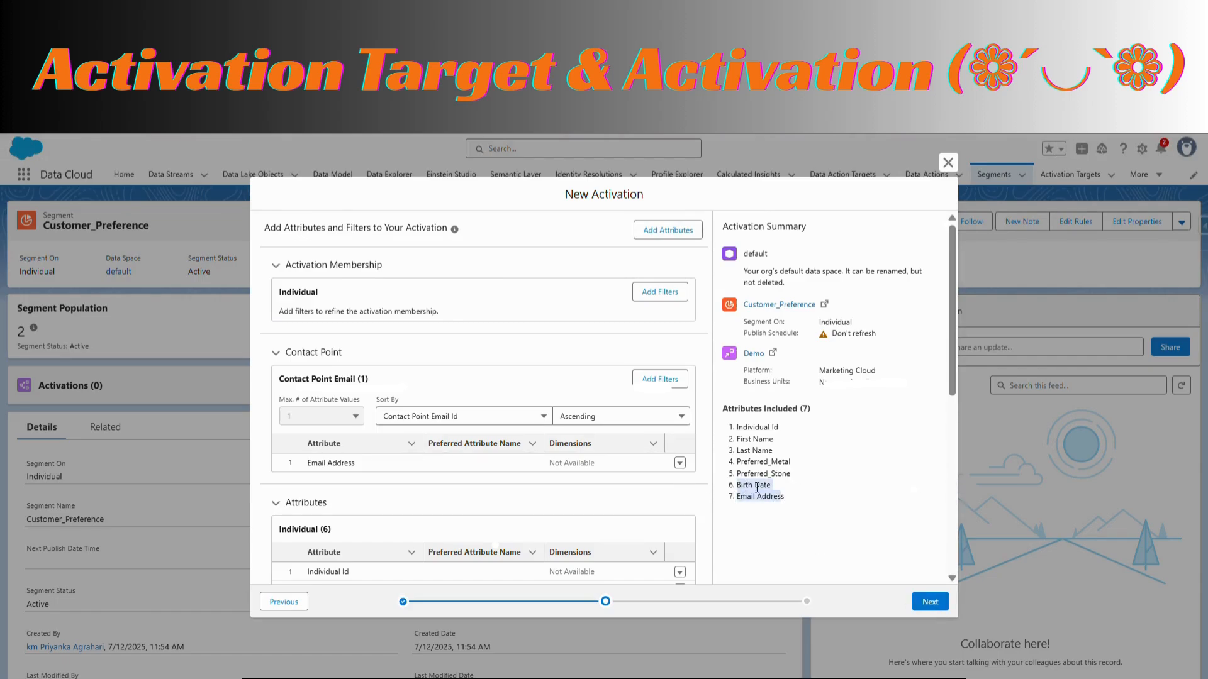
click(930, 602)
Name the activation Customer_Preference_Activation
click(432, 282)
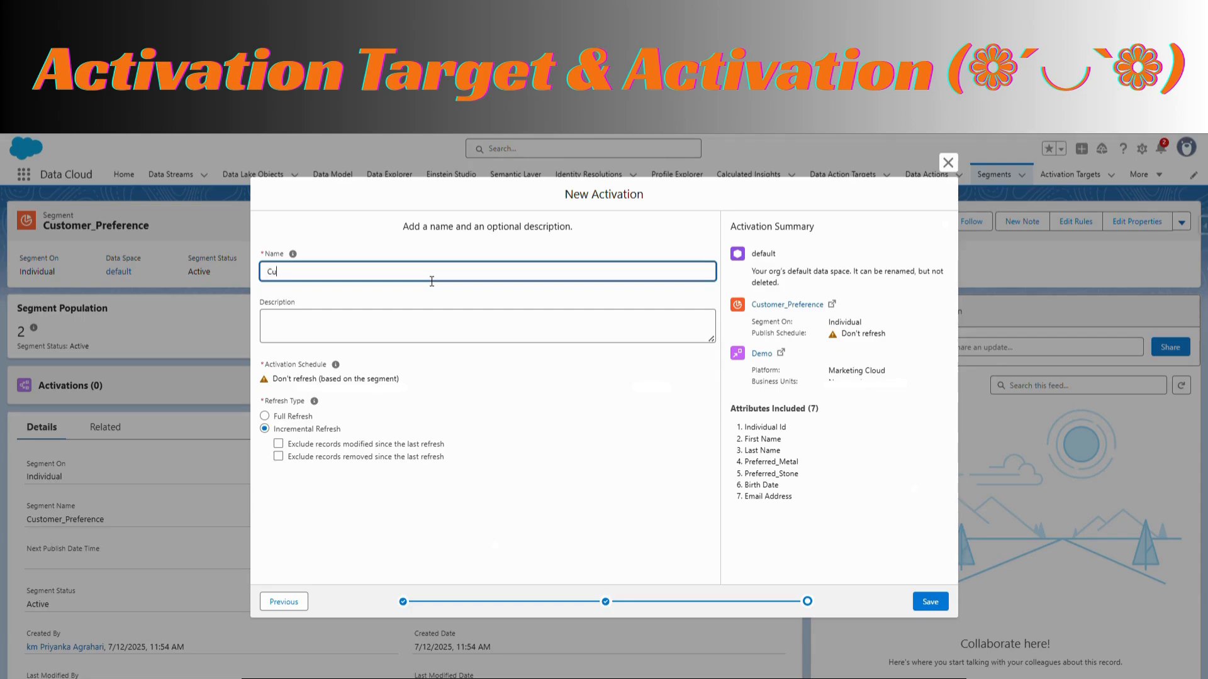
text(Customer_Preference_Activation)
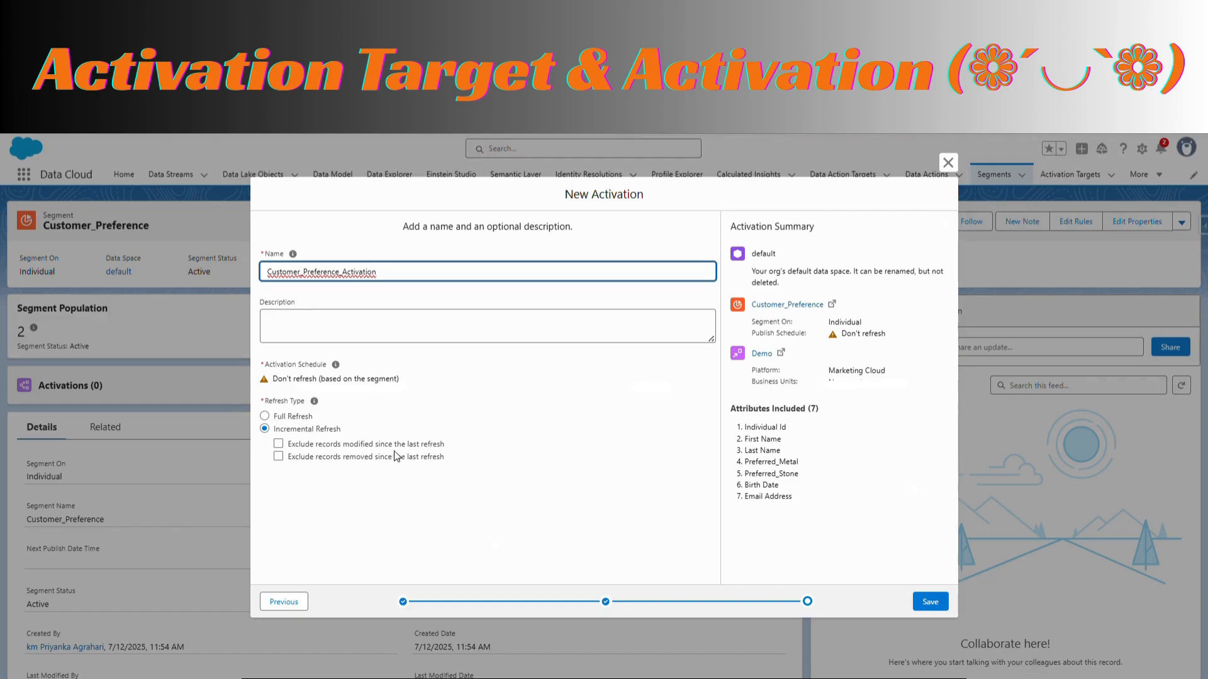
Set the activation's refresh type to Full Refresh and save the activation
click(264, 417)
click(265, 431)
click(264, 417)
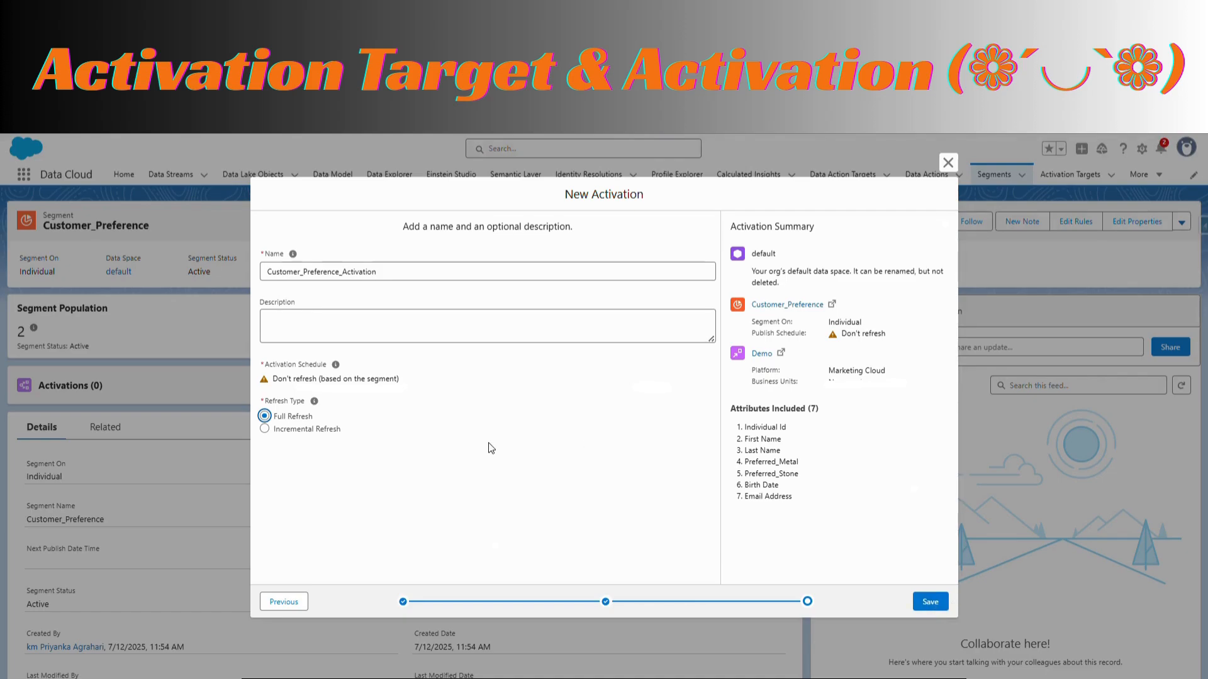
drag(346, 429, 266, 413)
click(426, 461)
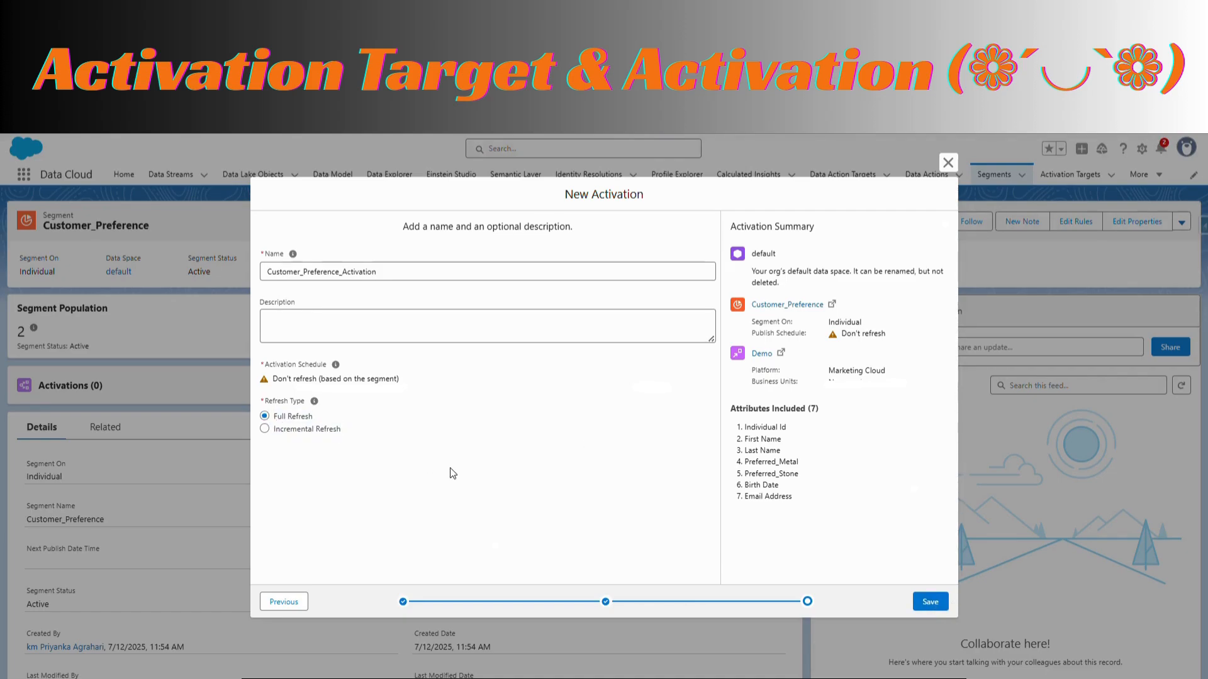
click(934, 604)
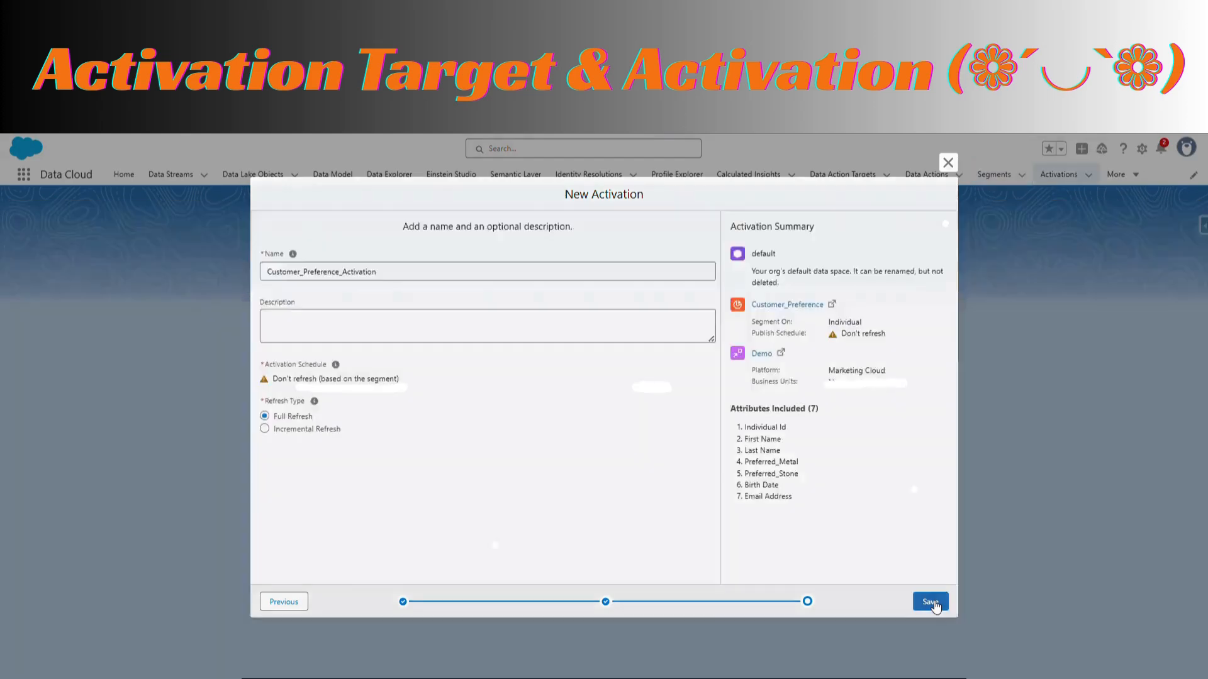
click(930, 602)
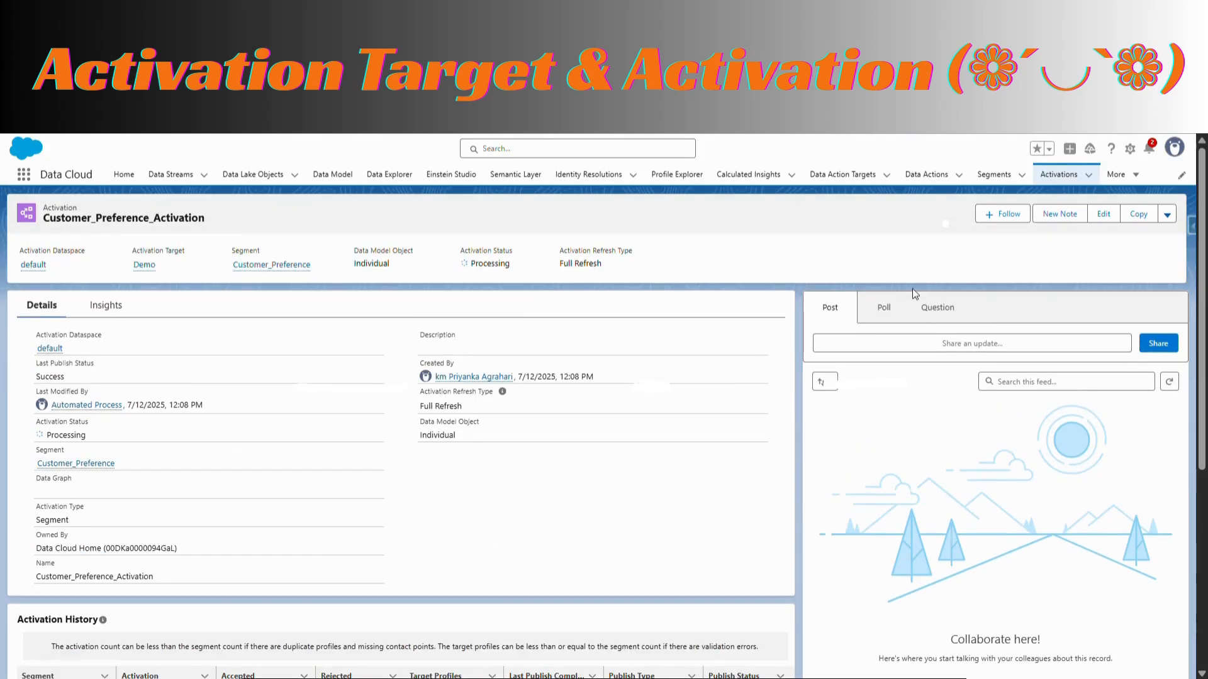
Check the available actions, activation status and activation history of Customer_Preference_Activation
click(1171, 218)
drag(460, 267, 513, 275)
scroll(267, 538, down, 2)
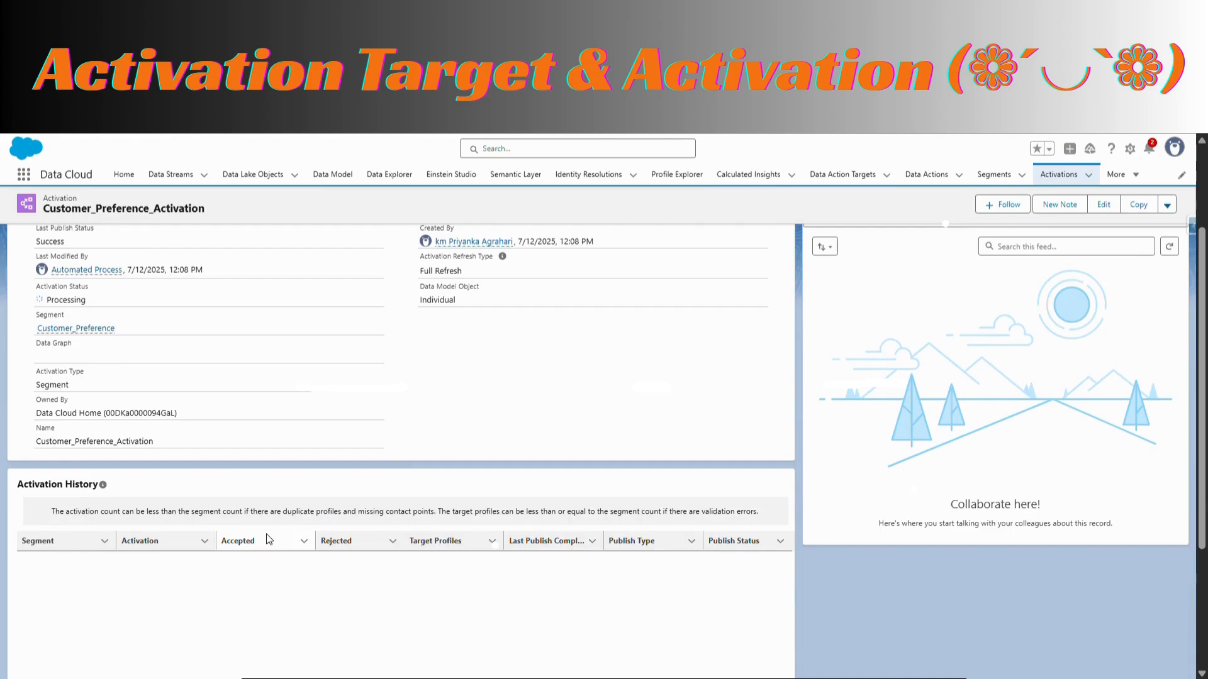
Check Customer_Preference_Activation's status and available actions, view its segment's full activations list, and reopen the activation from that list
scroll(269, 540, up, 2)
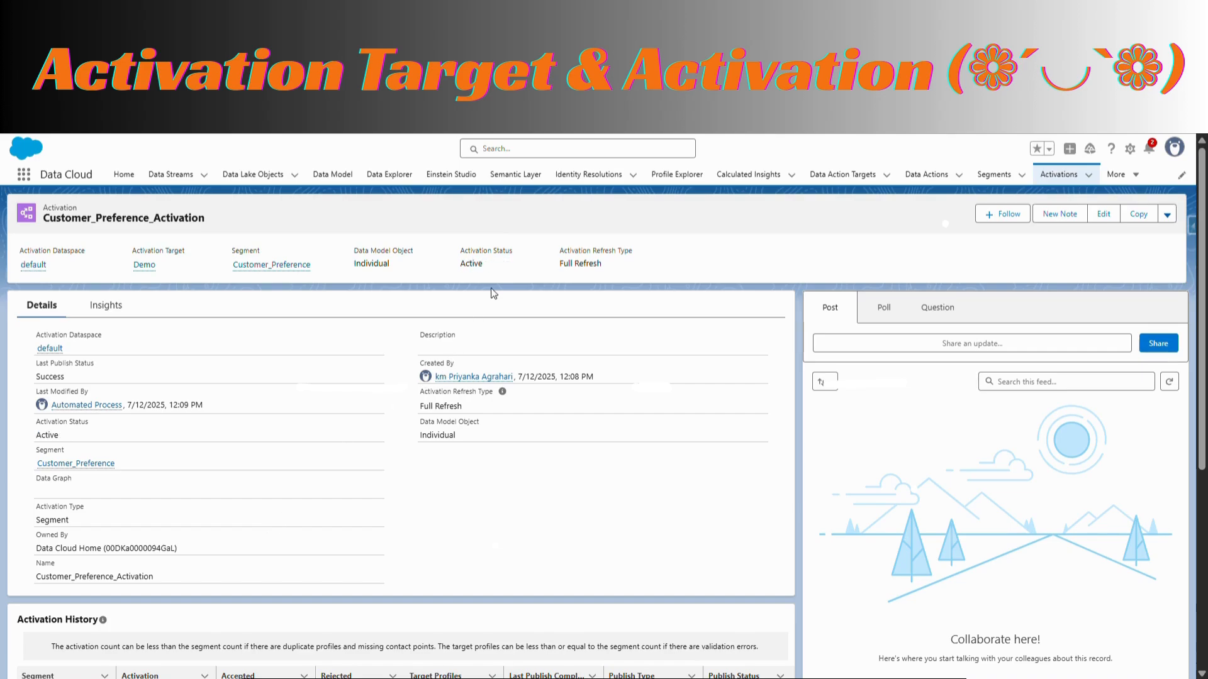
click(1169, 216)
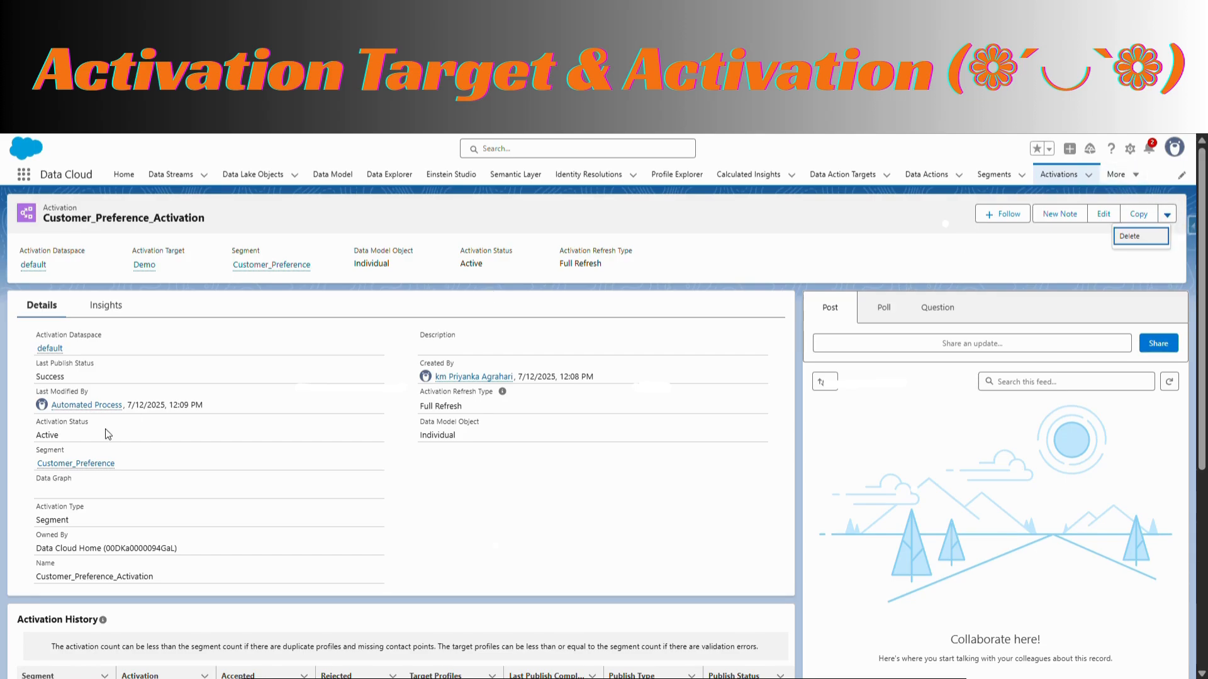
click(94, 464)
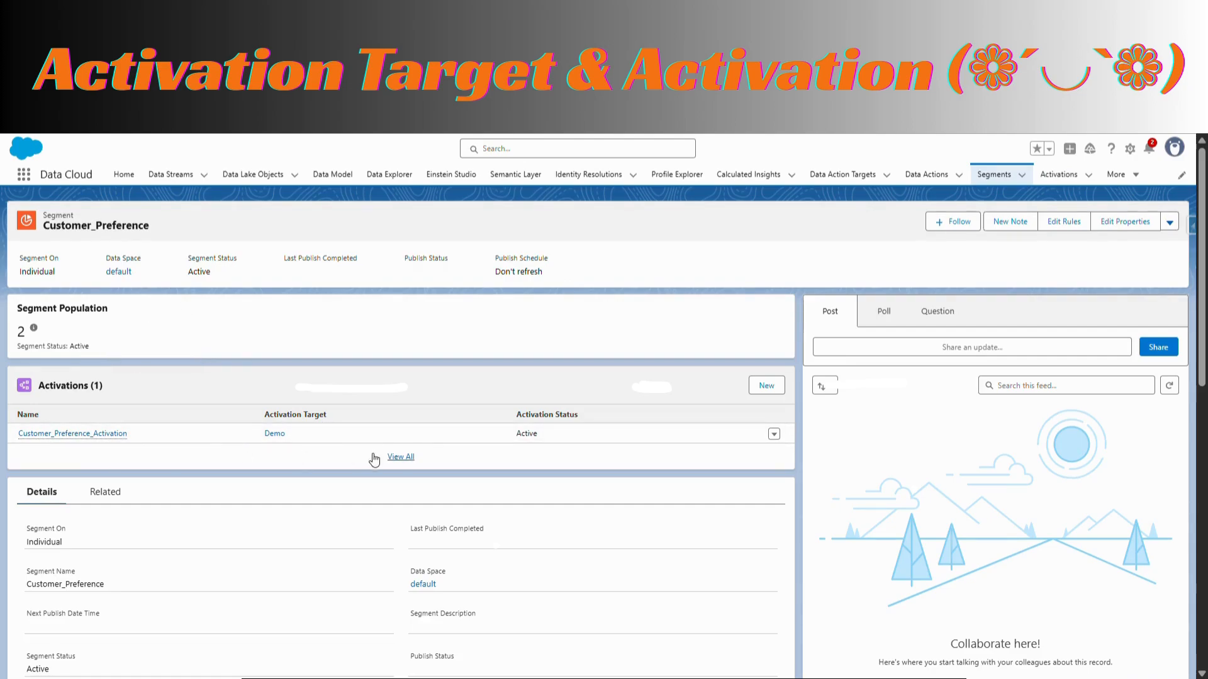
scroll(613, 423, down, 1)
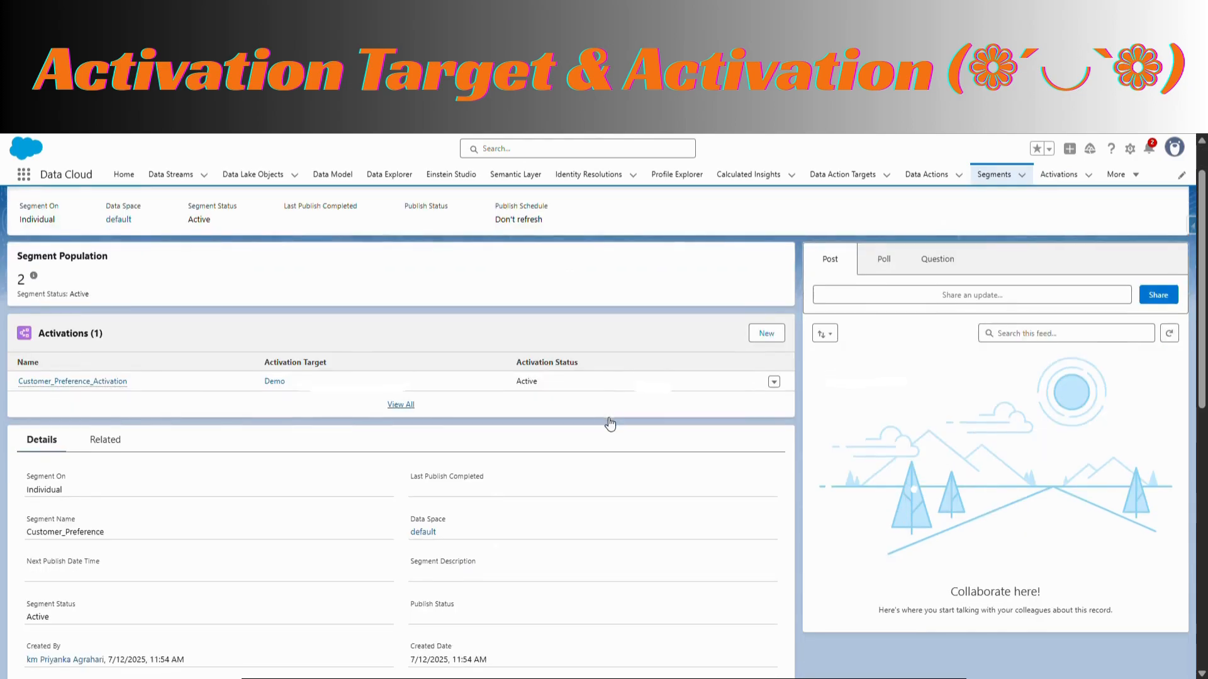
click(401, 405)
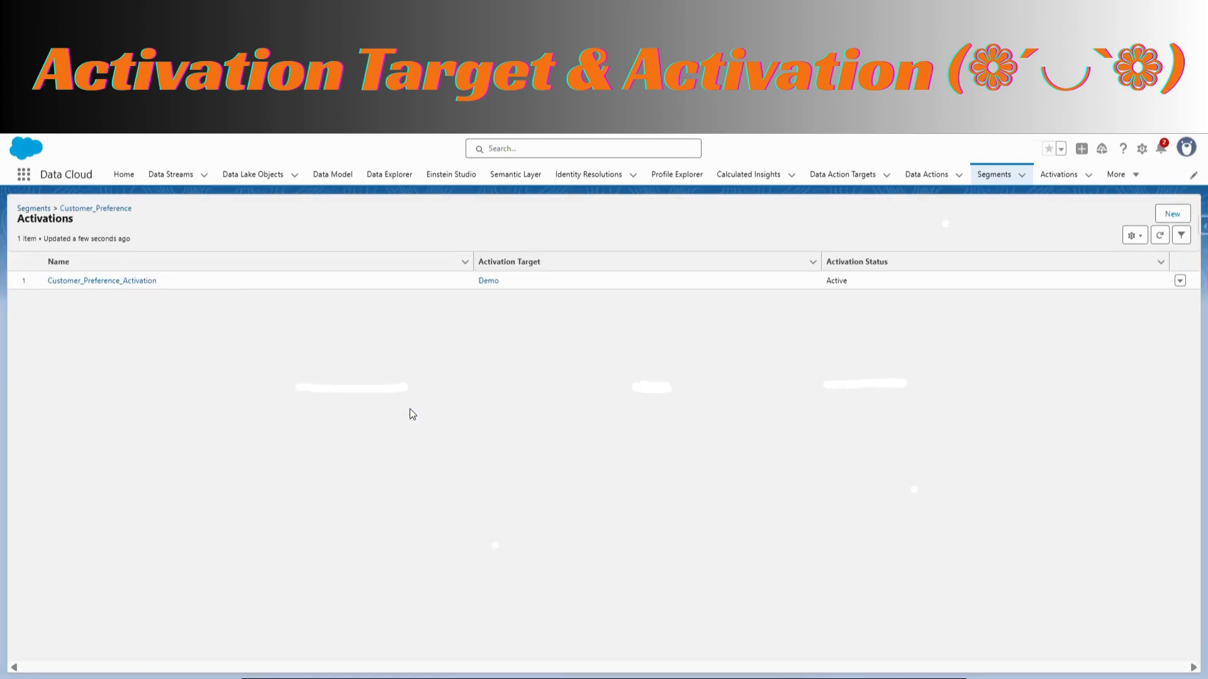
click(97, 283)
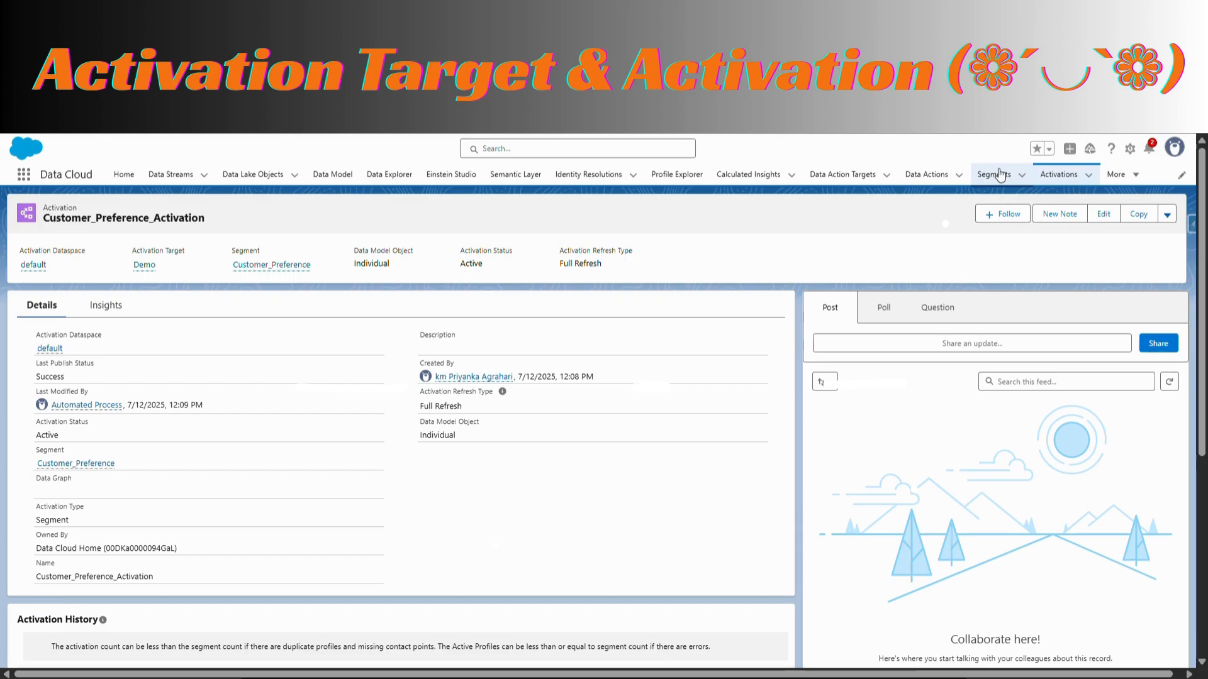
Open the Customer_Preference segment from the activation and publish it immediately
click(93, 463)
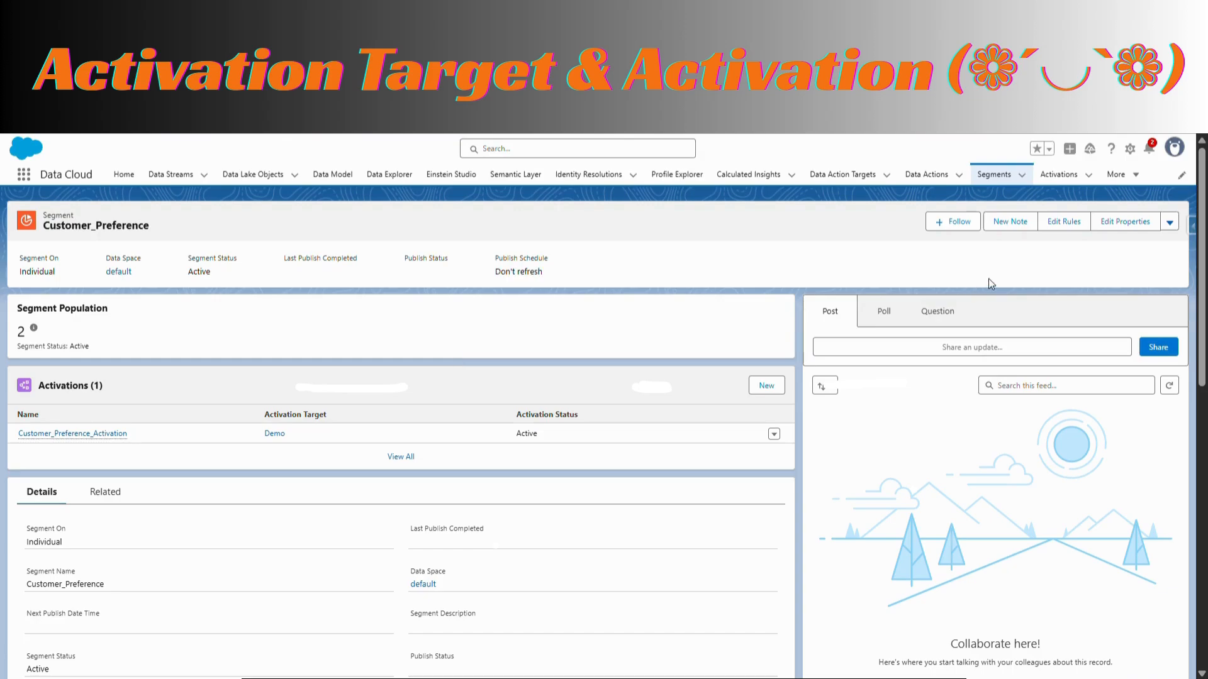
click(1170, 222)
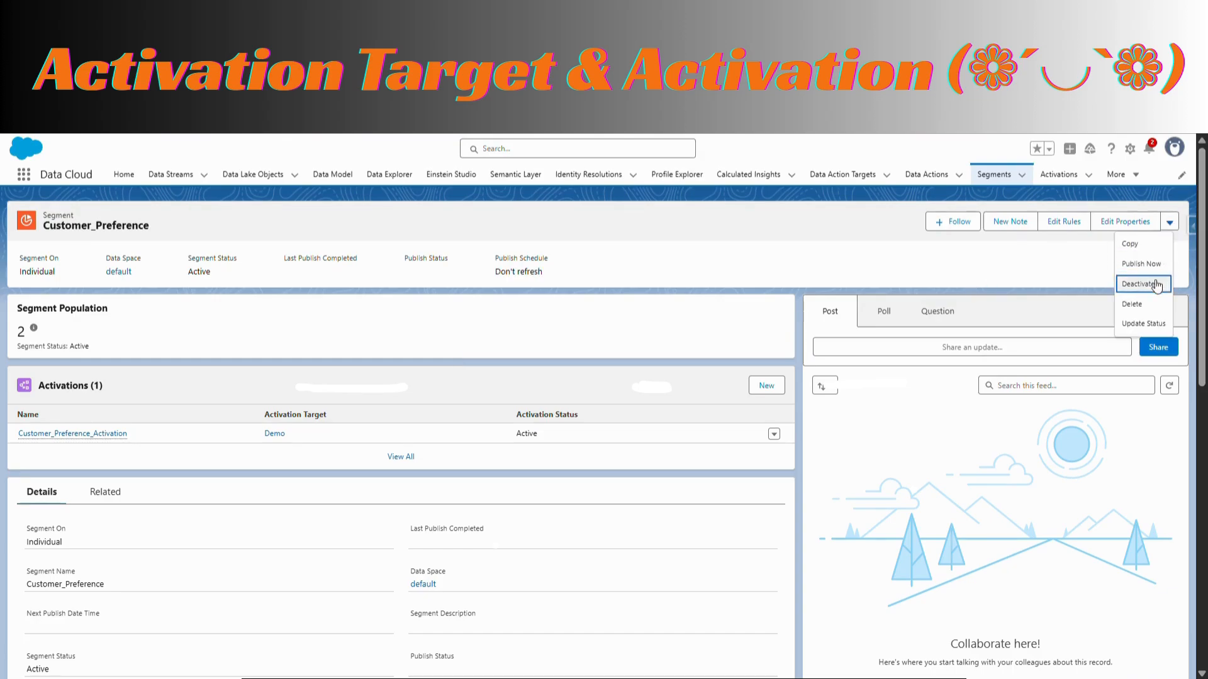
click(1140, 266)
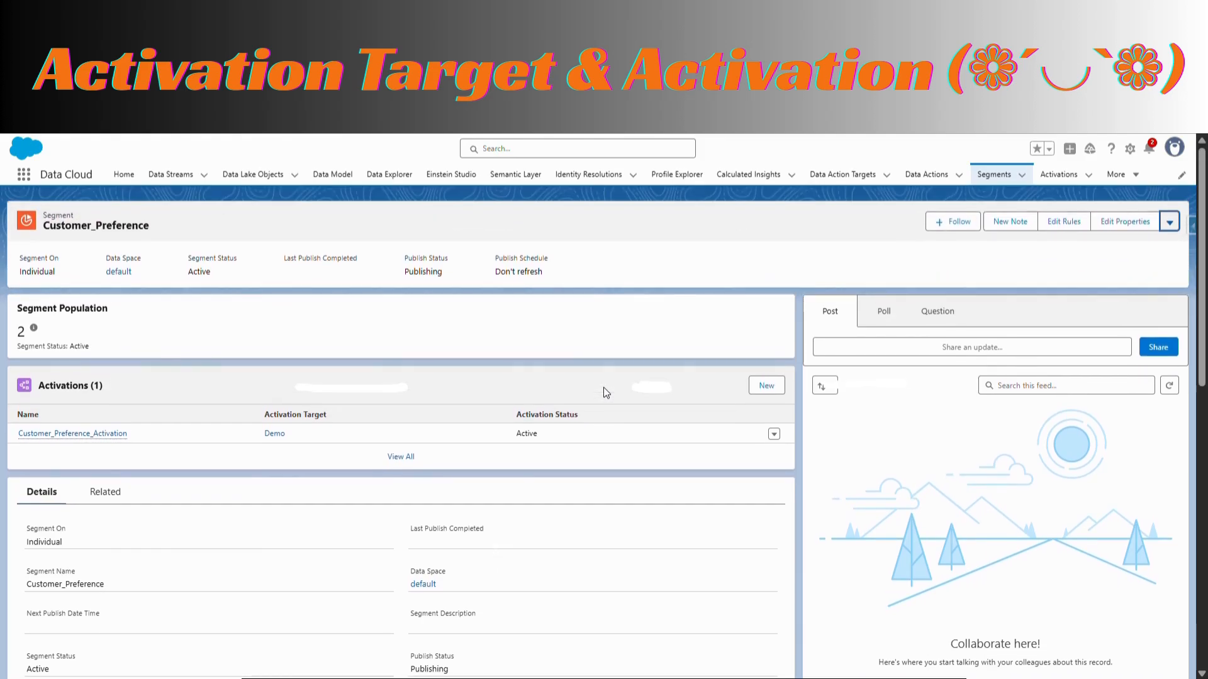
scroll(605, 393, down, 10)
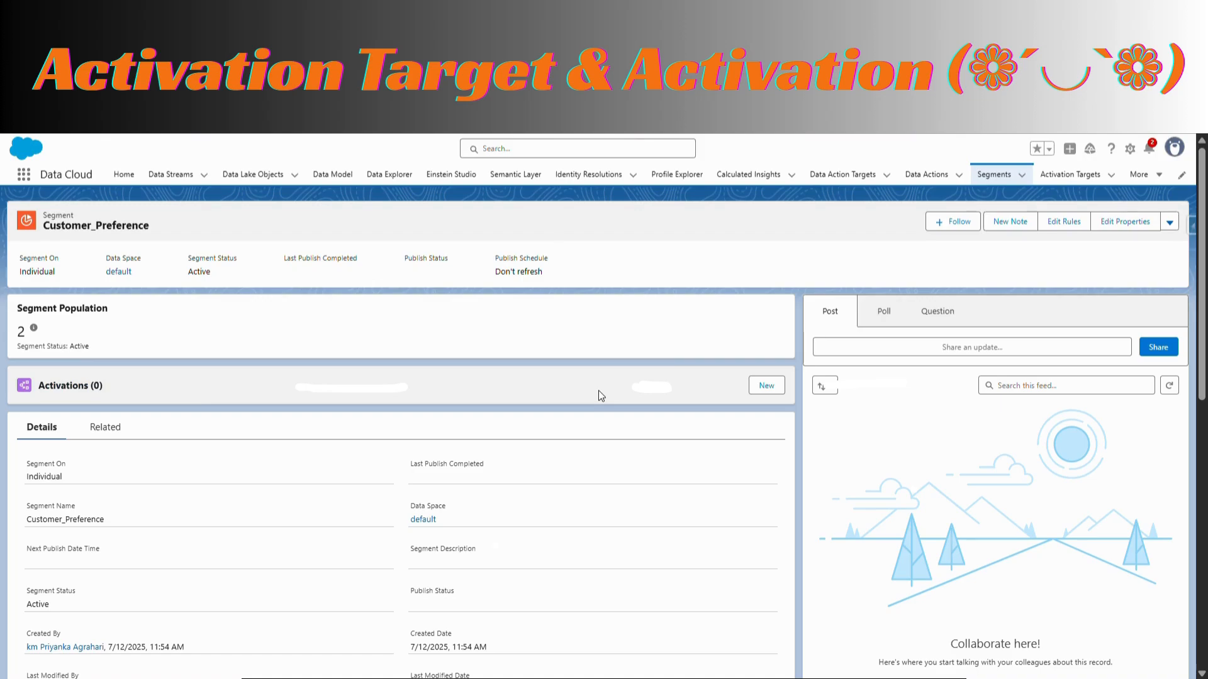
Open the activation targets list and start creating a new activation target
click(1082, 178)
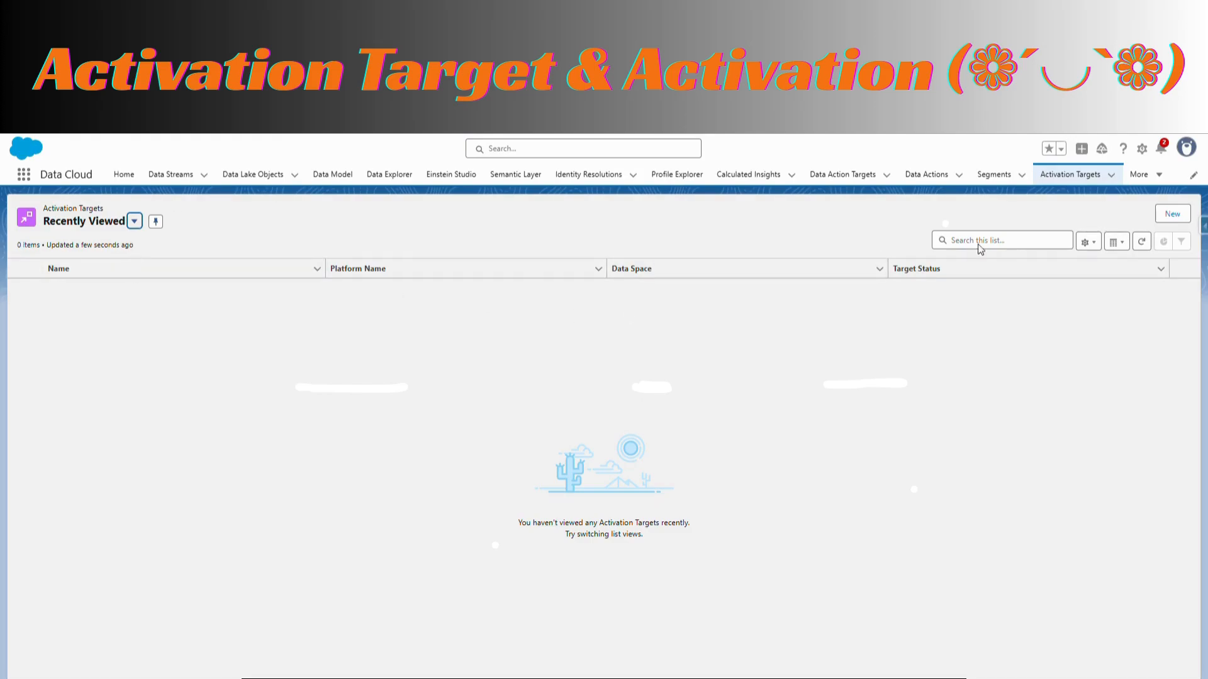
click(1179, 215)
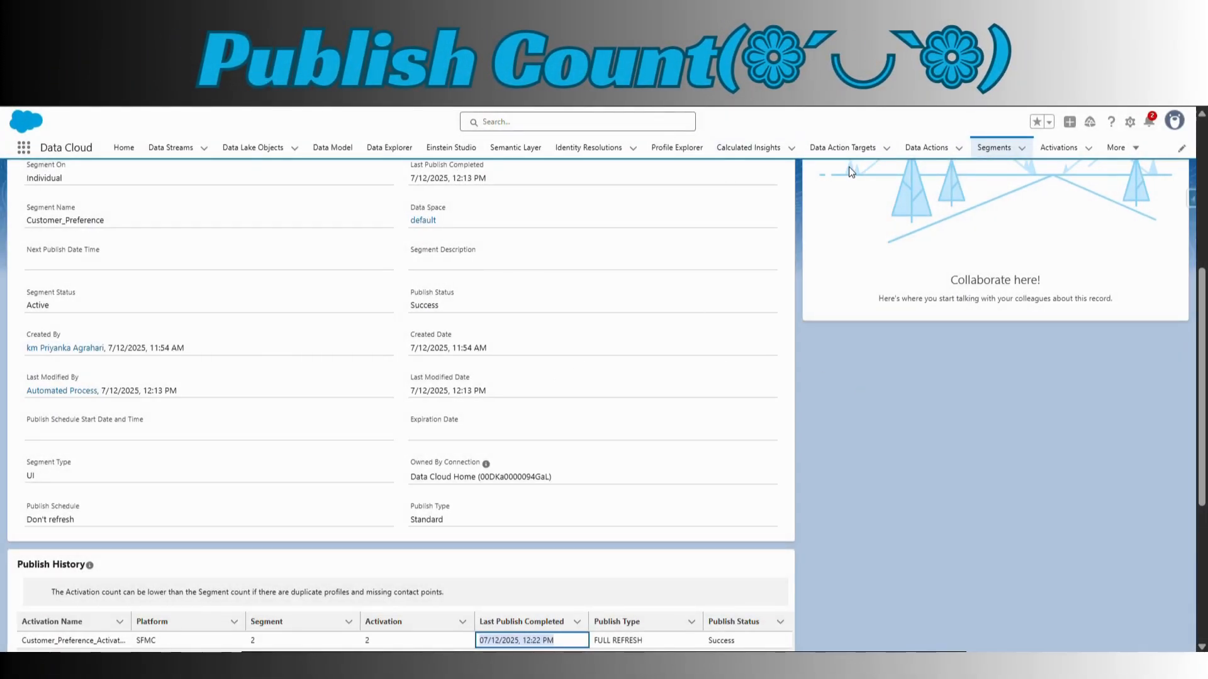
Reopen the Customer_Preference segment and check its publish status and the segment and activation counts in its publish history
click(995, 148)
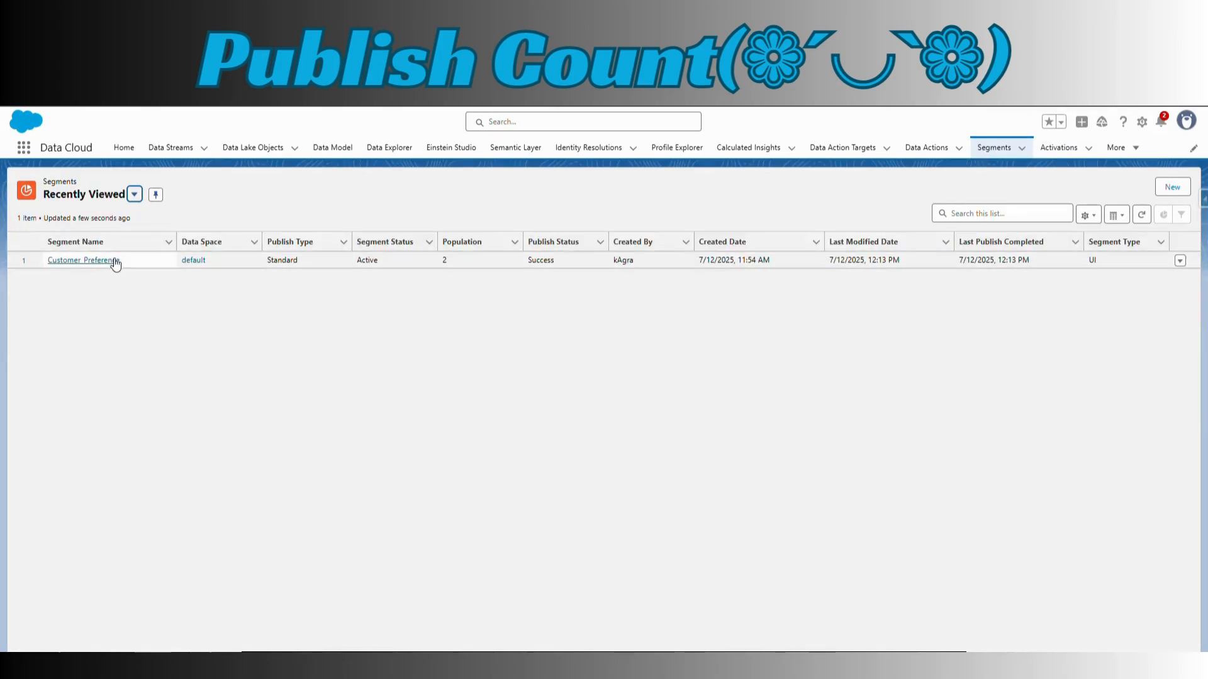
click(113, 262)
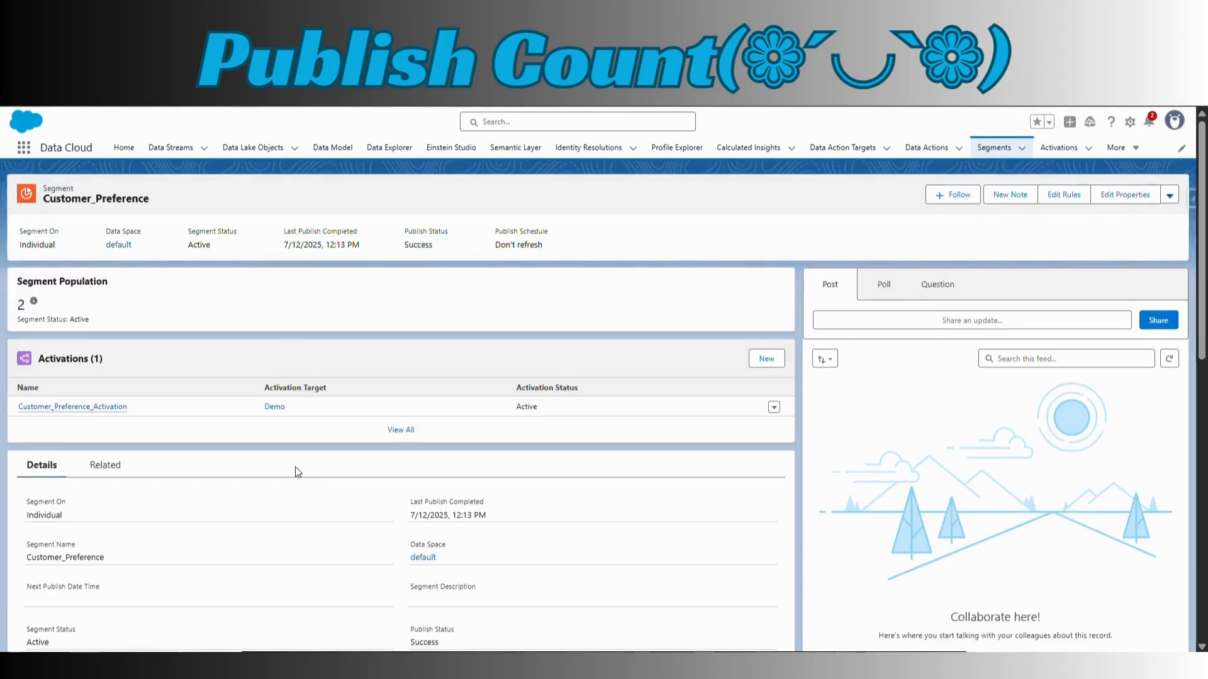
scroll(296, 467, down, 1)
scroll(296, 467, down, 7)
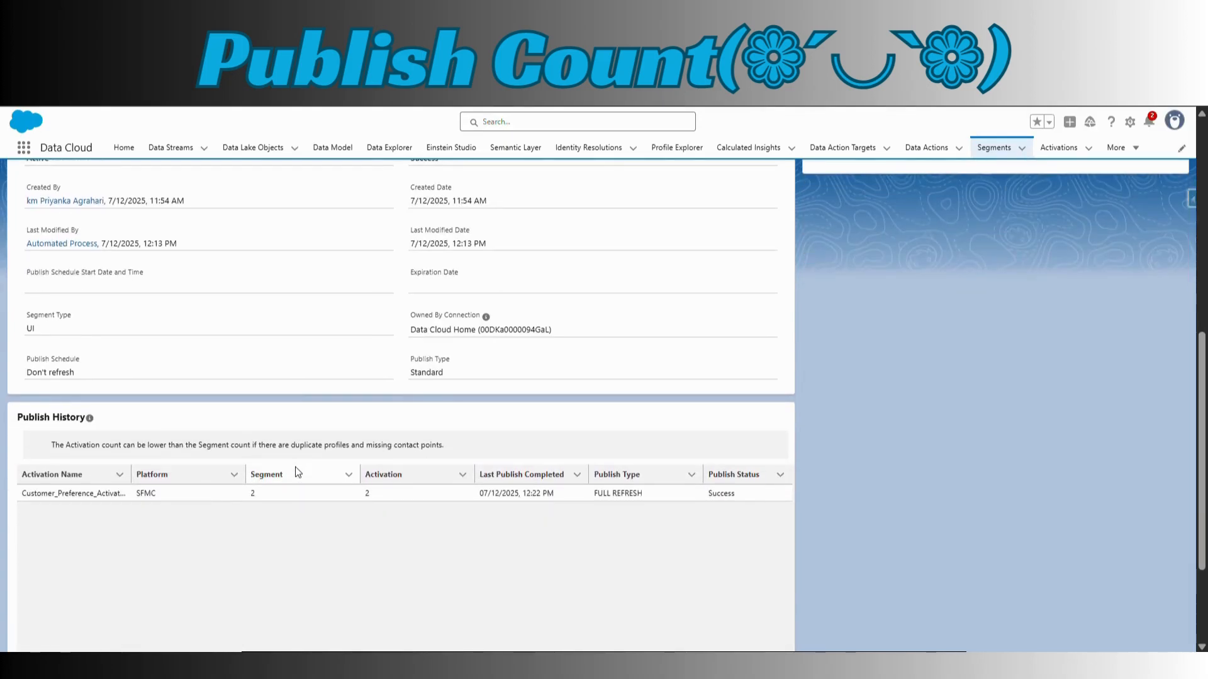
scroll(295, 467, up, 1)
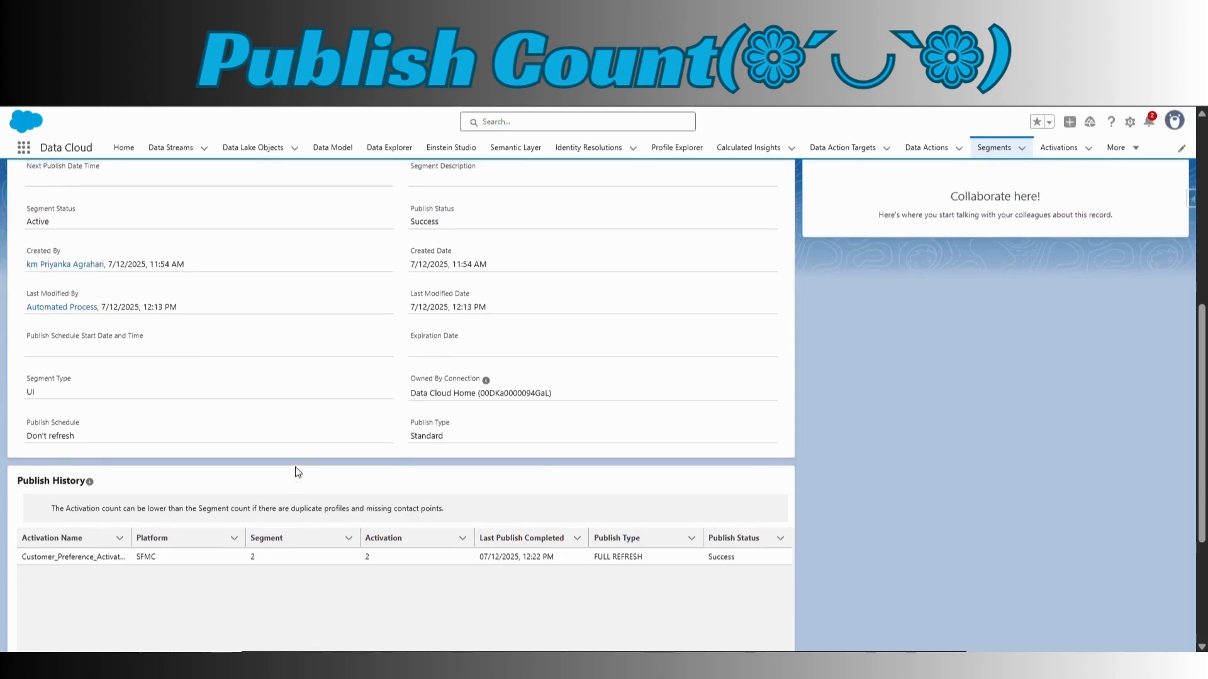
scroll(297, 472, up, 7)
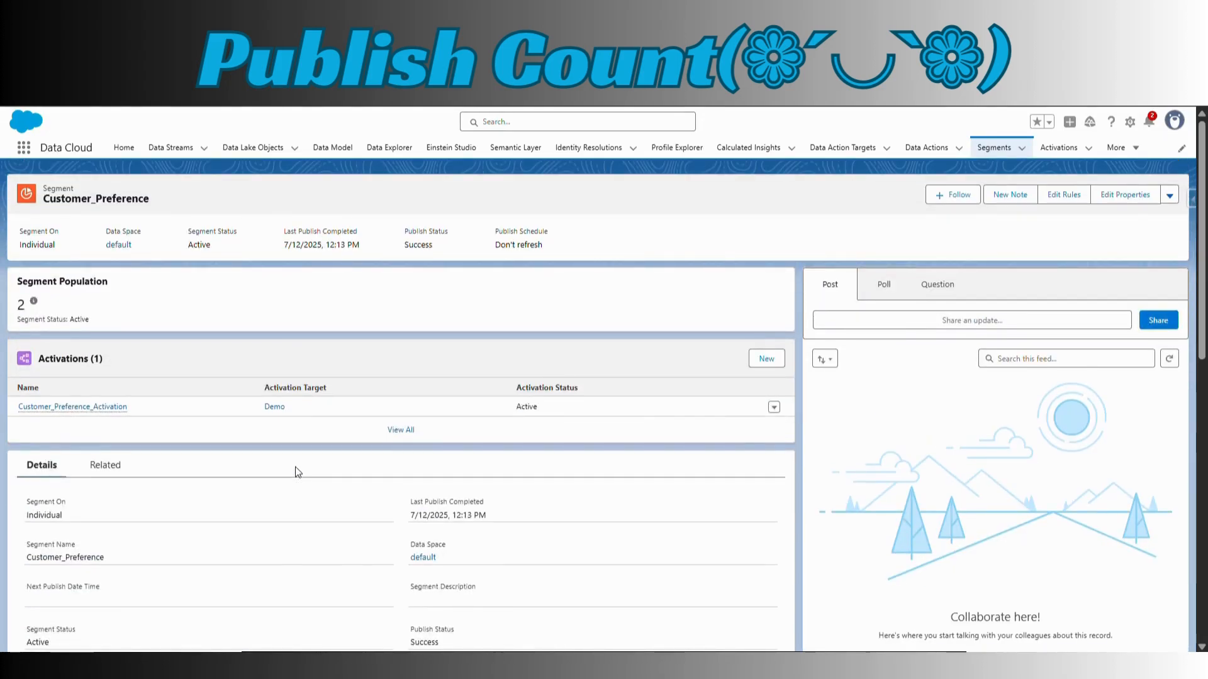
scroll(296, 467, down, 7)
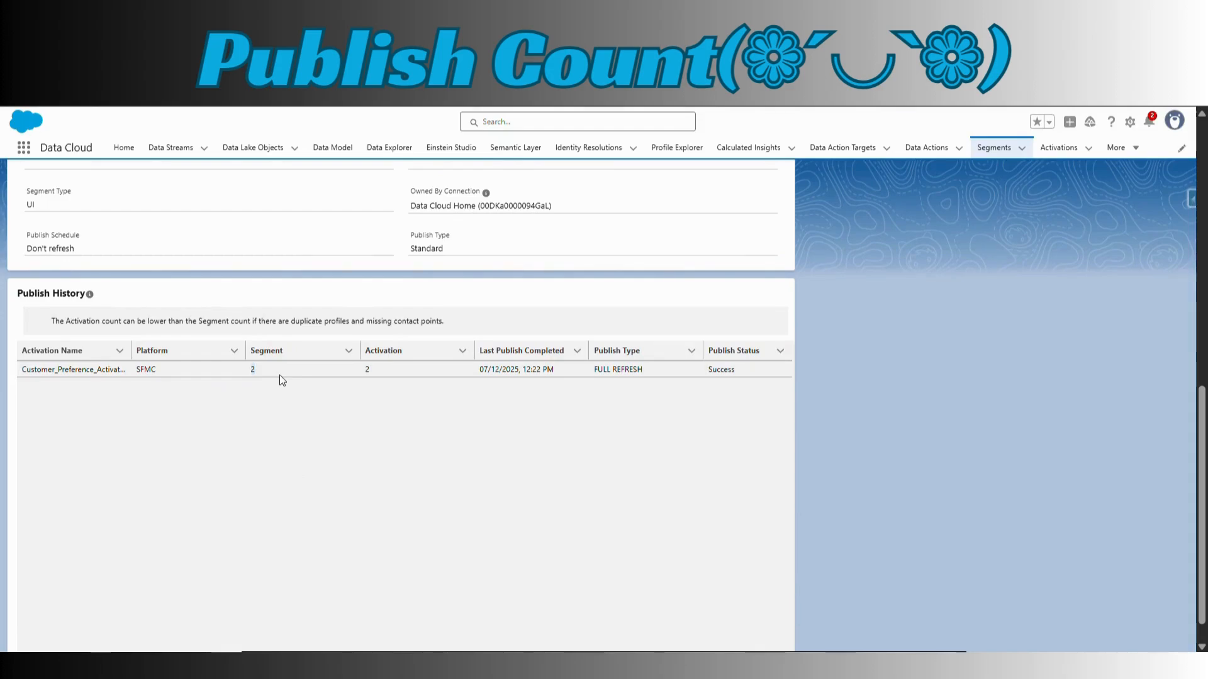
click(395, 376)
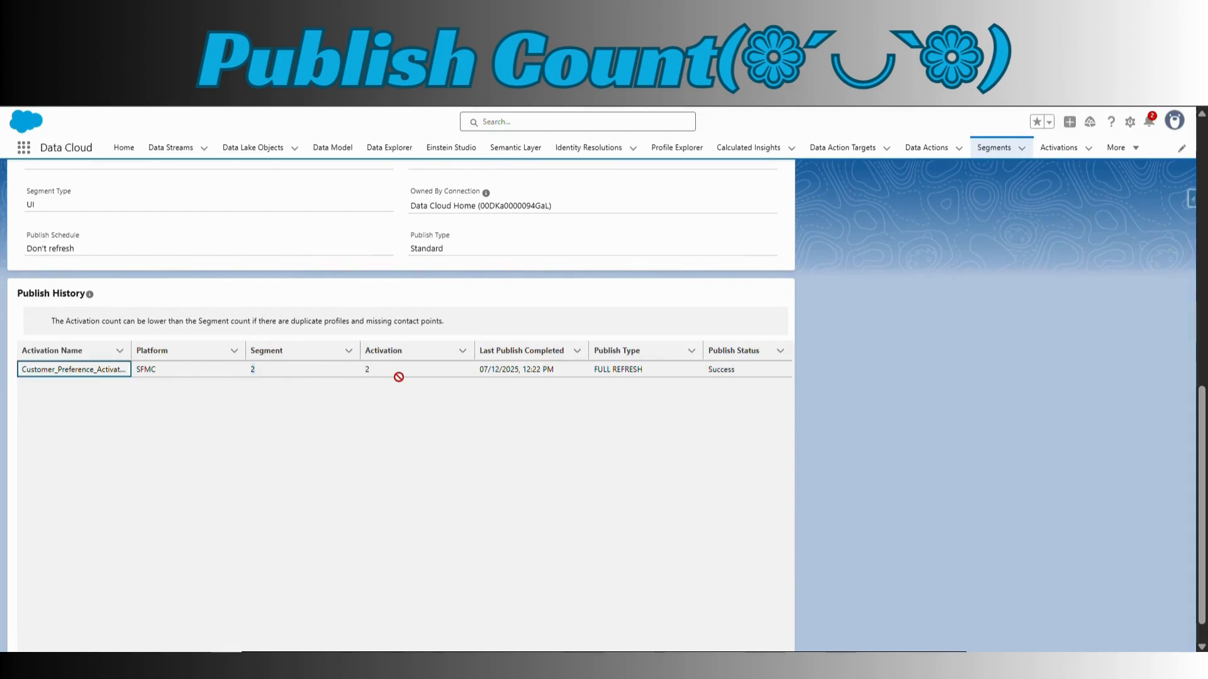
click(365, 370)
scroll(486, 489, up, 7)
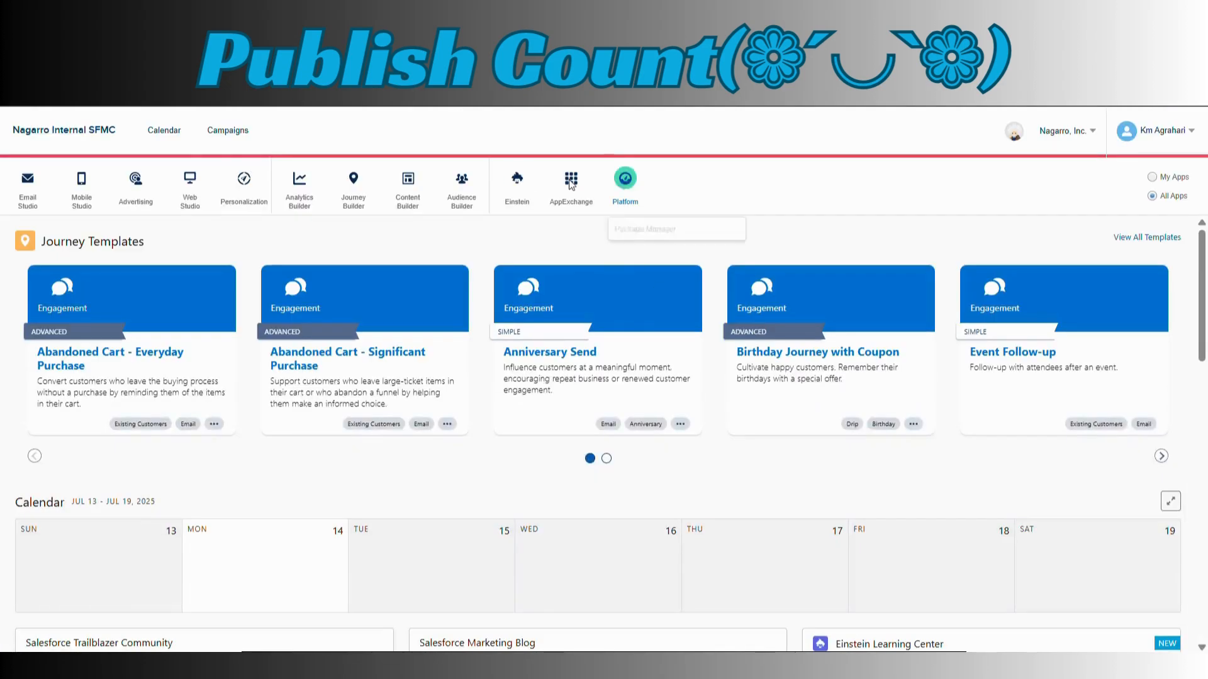
Switch to Marketing Cloud Engagement and open the data extensions list in Contact Builder
mouse_move(465, 210)
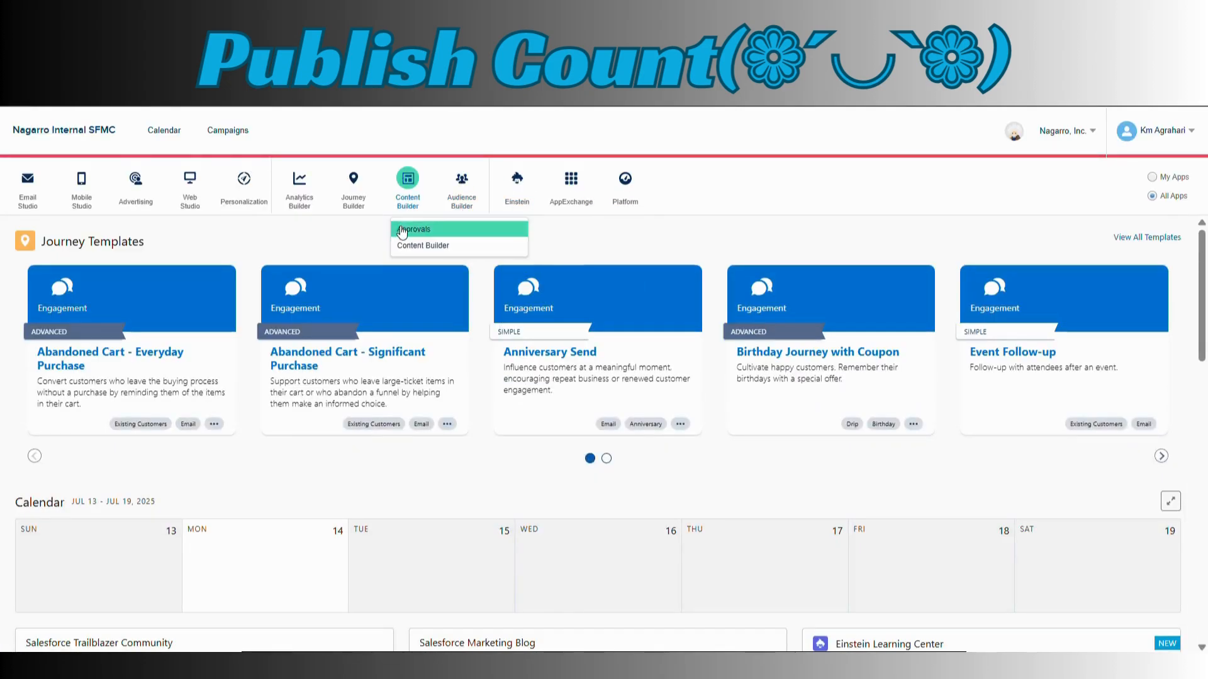
click(465, 228)
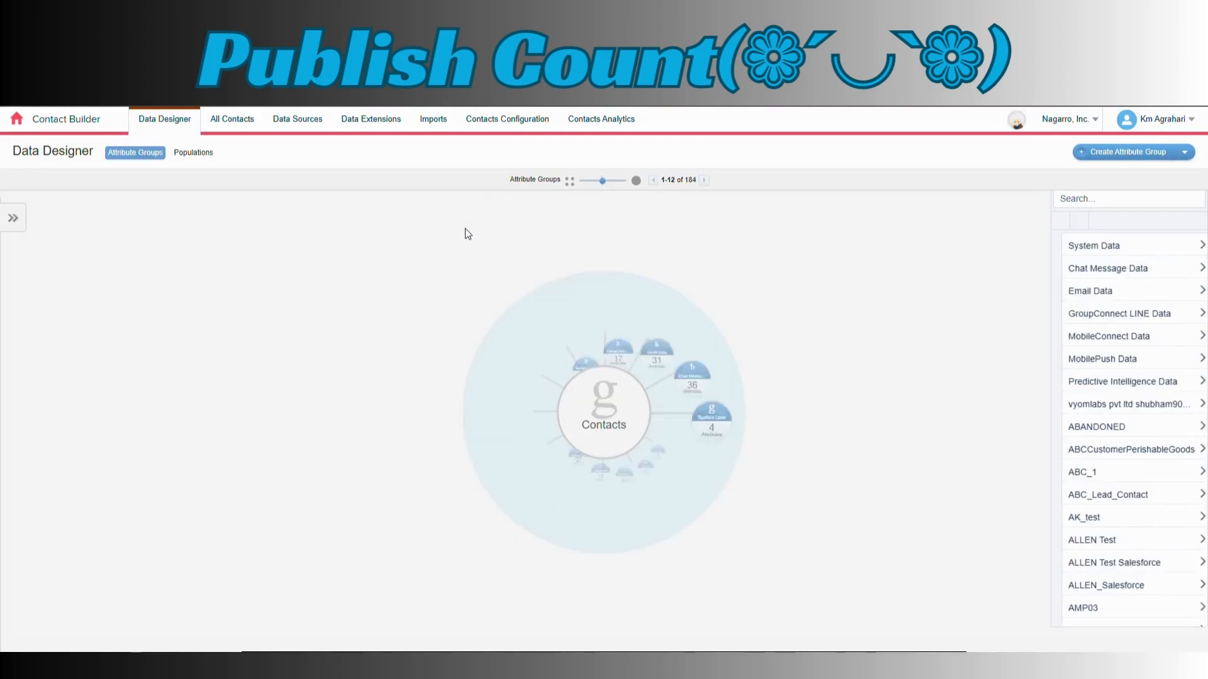
click(378, 124)
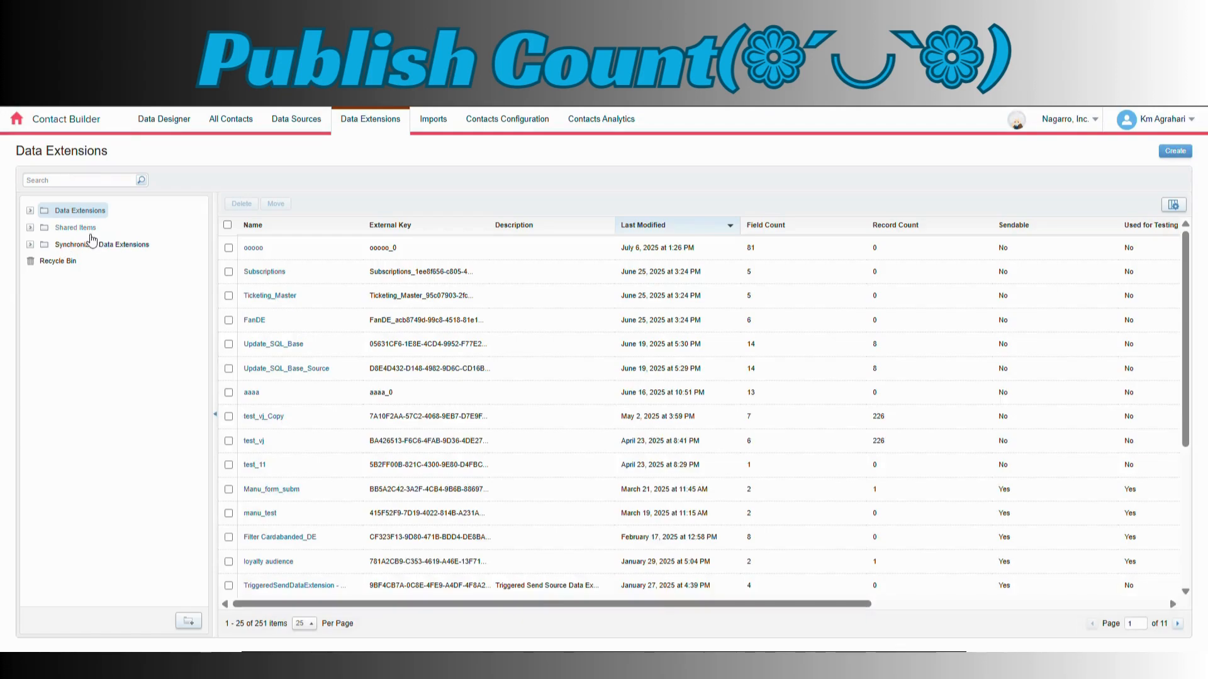
Open the Customer_Preference_Activation folder under Shared Data Extensions, inside Customer 360 Segments
click(31, 227)
click(44, 245)
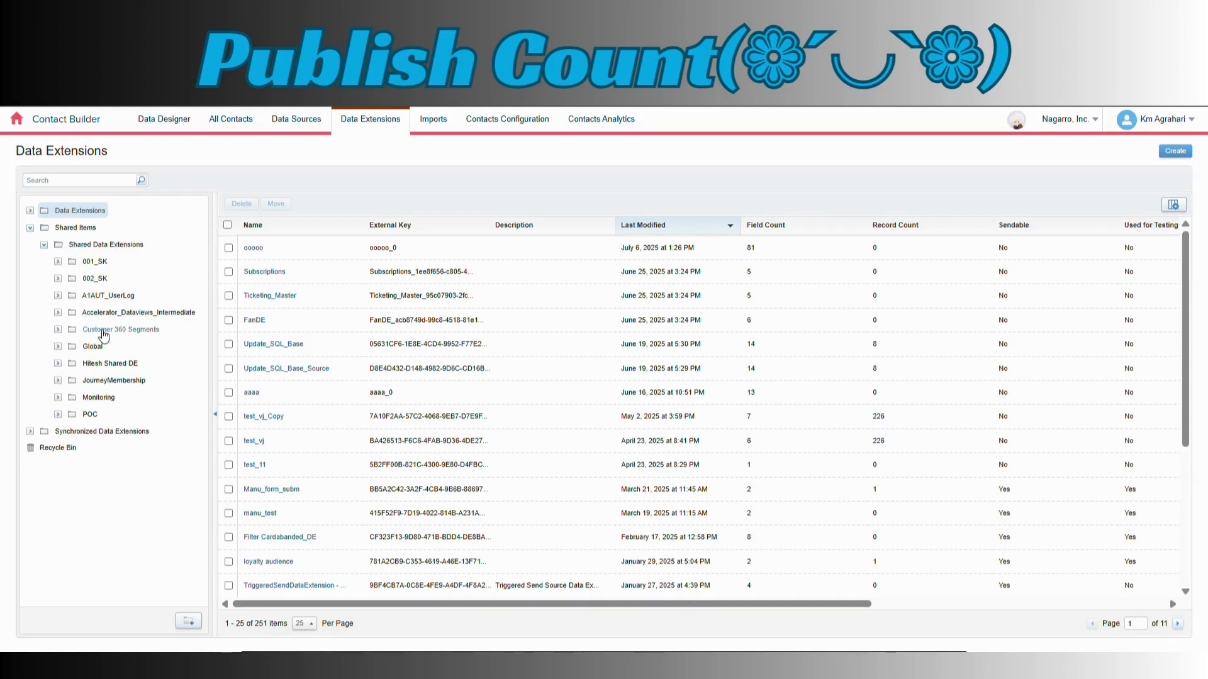
click(58, 330)
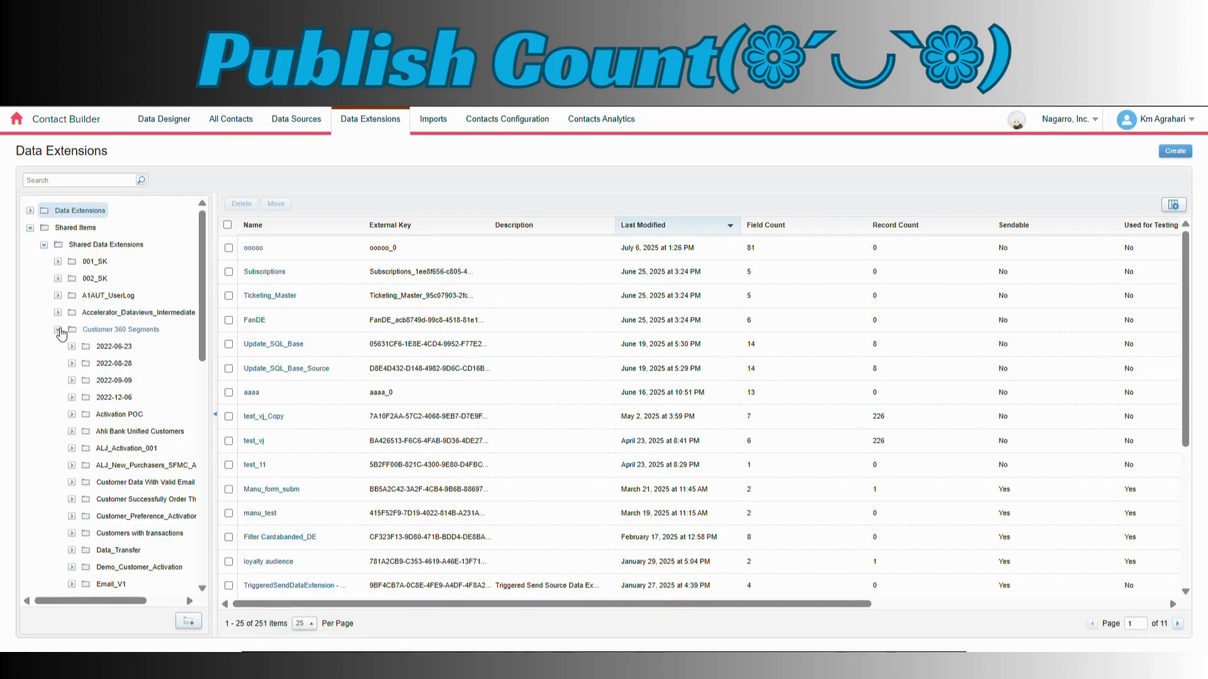
drag(201, 351, 198, 386)
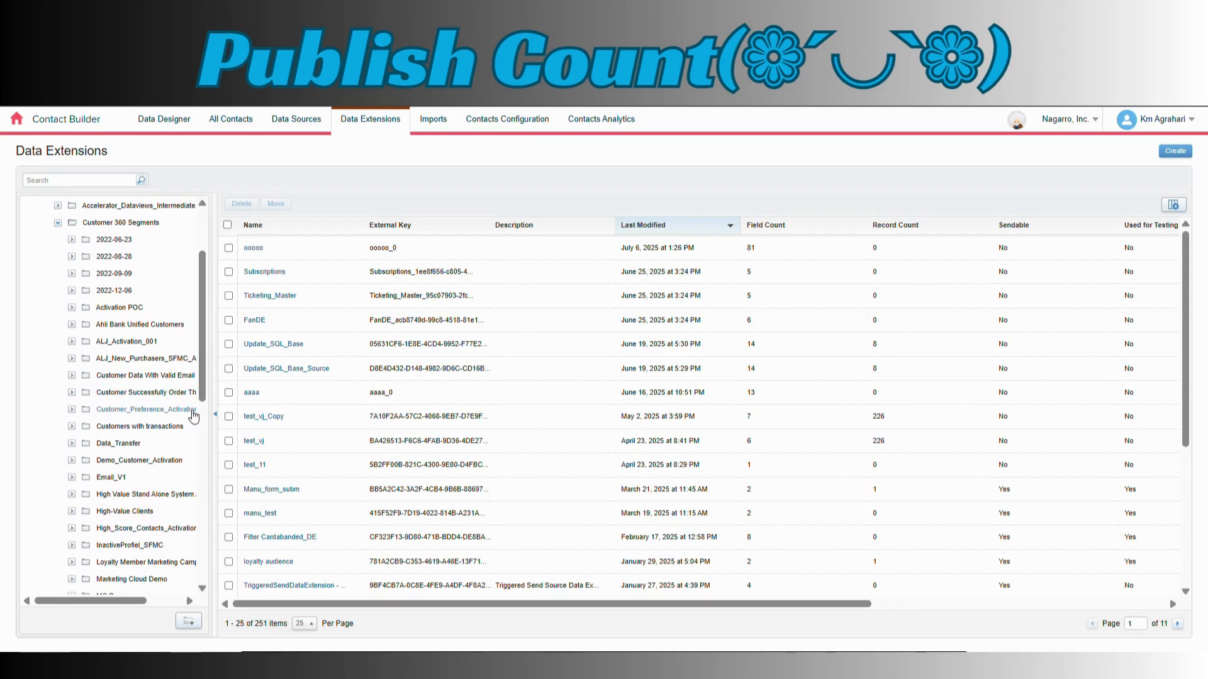
click(72, 409)
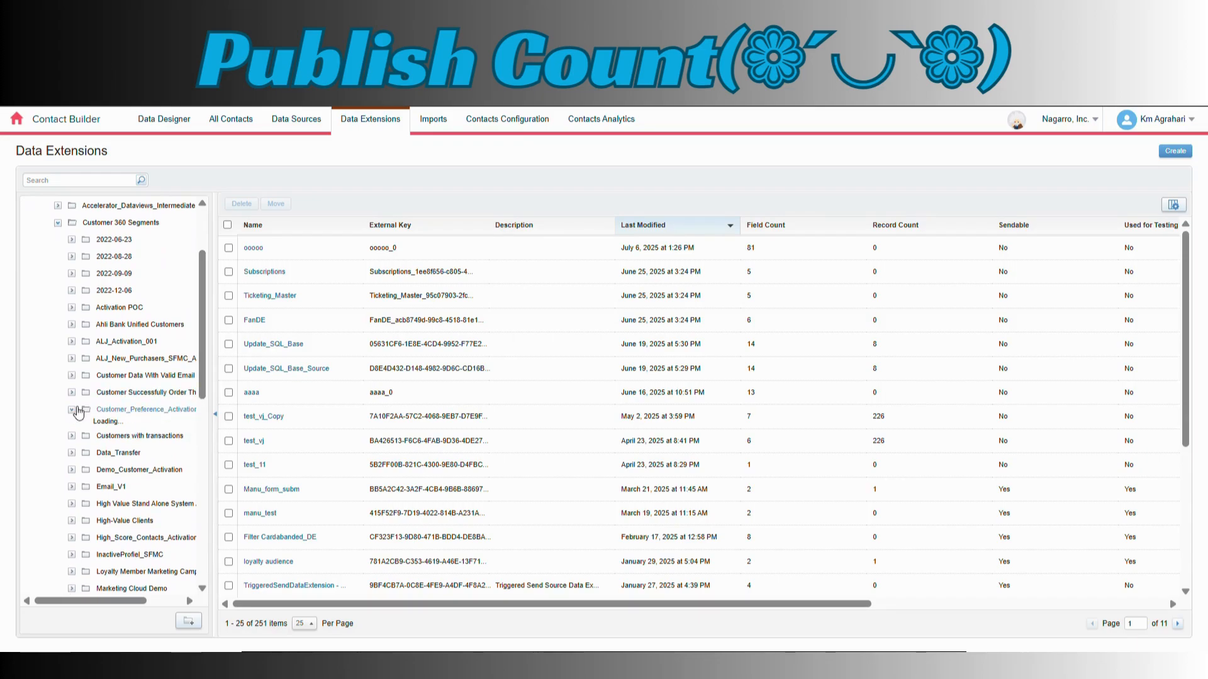
click(159, 412)
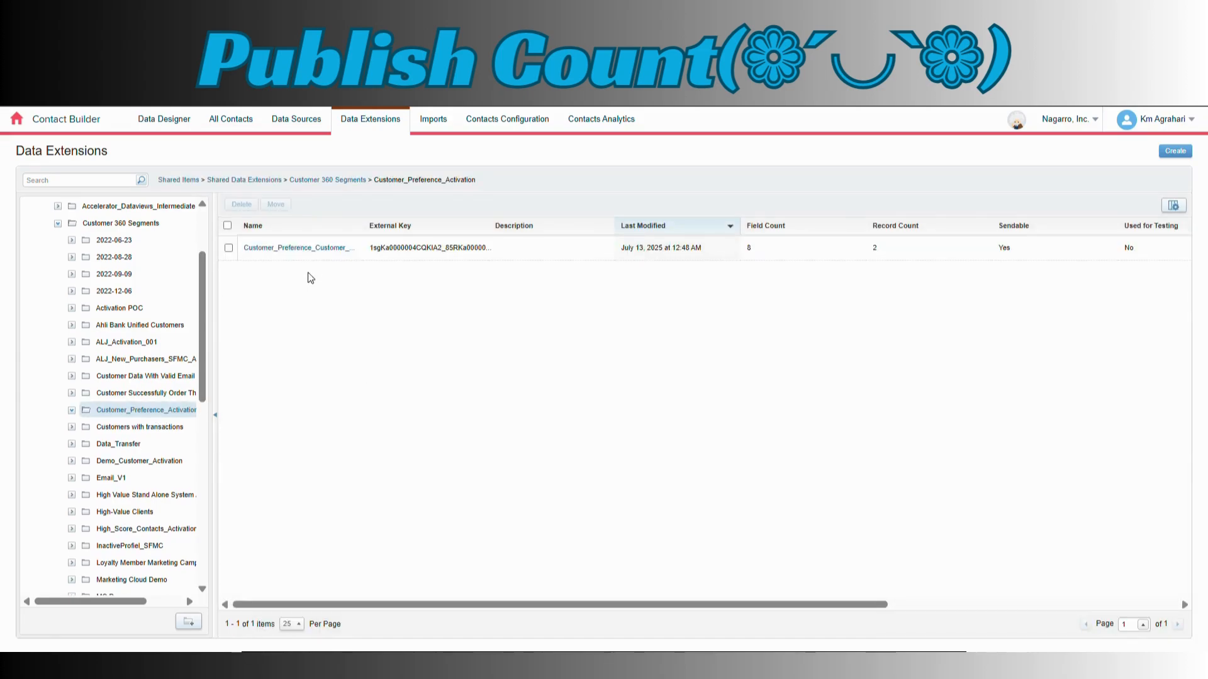
Open the Customer_Preference data extension in the activation folder, check its record count, and display its records
click(333, 249)
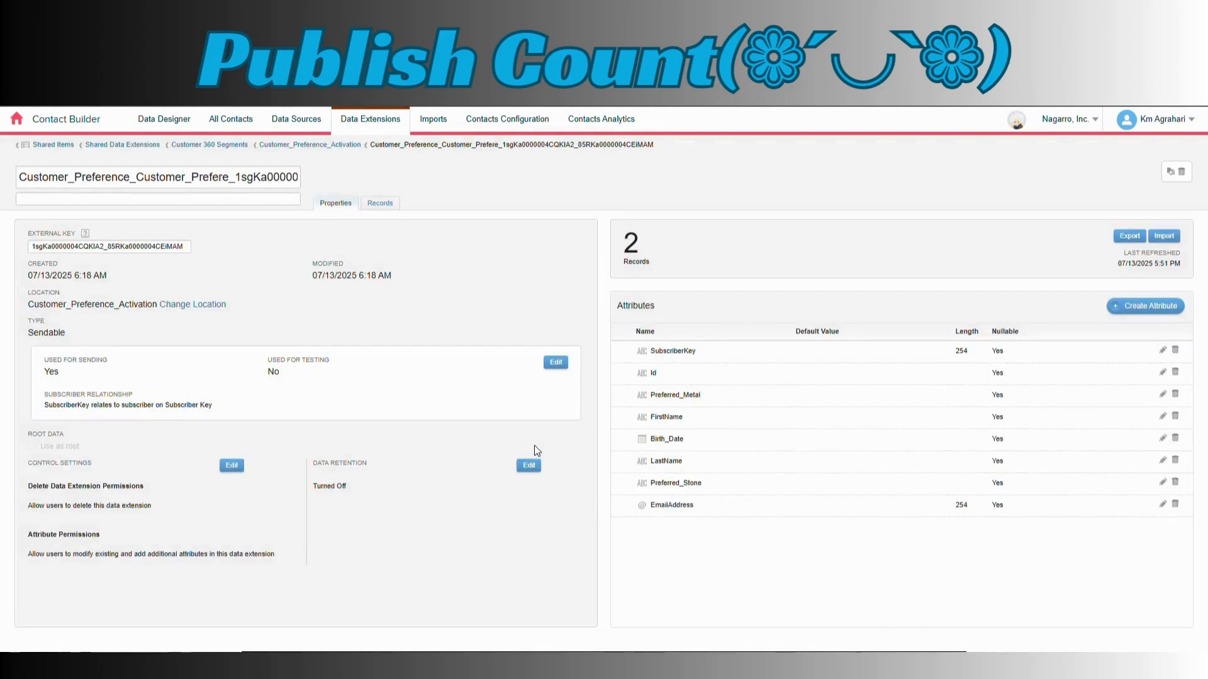
double_click(628, 247)
click(389, 210)
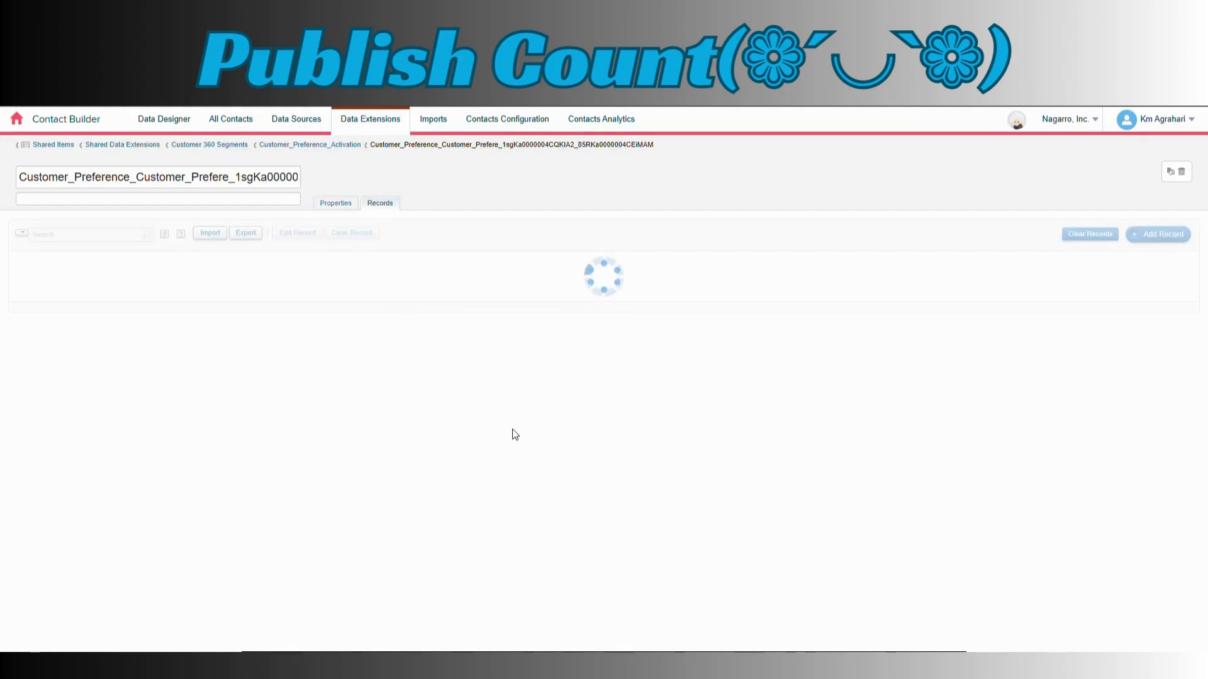
Examine the first record's SubscriberKey, Preferred_Metal, FirstName, Birth_Date, LastName, Preferred_Stone and EmailAddress values
double_click(33, 277)
drag(363, 280, 322, 284)
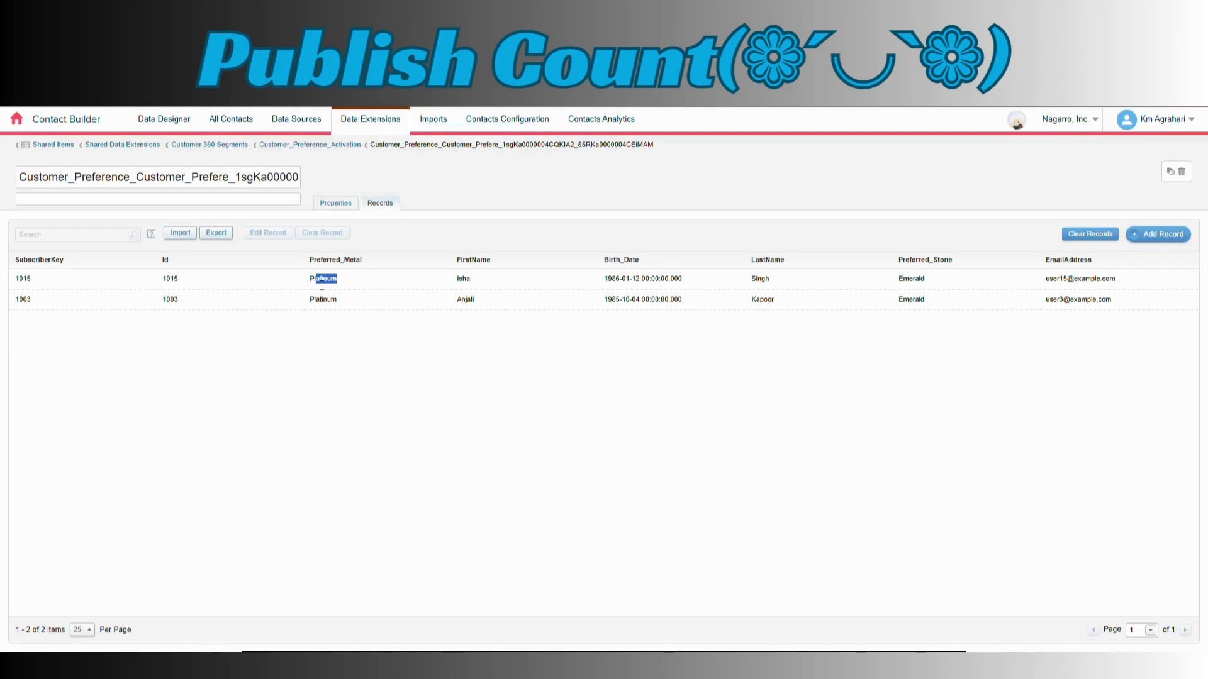
drag(476, 283, 456, 282)
drag(692, 287, 603, 283)
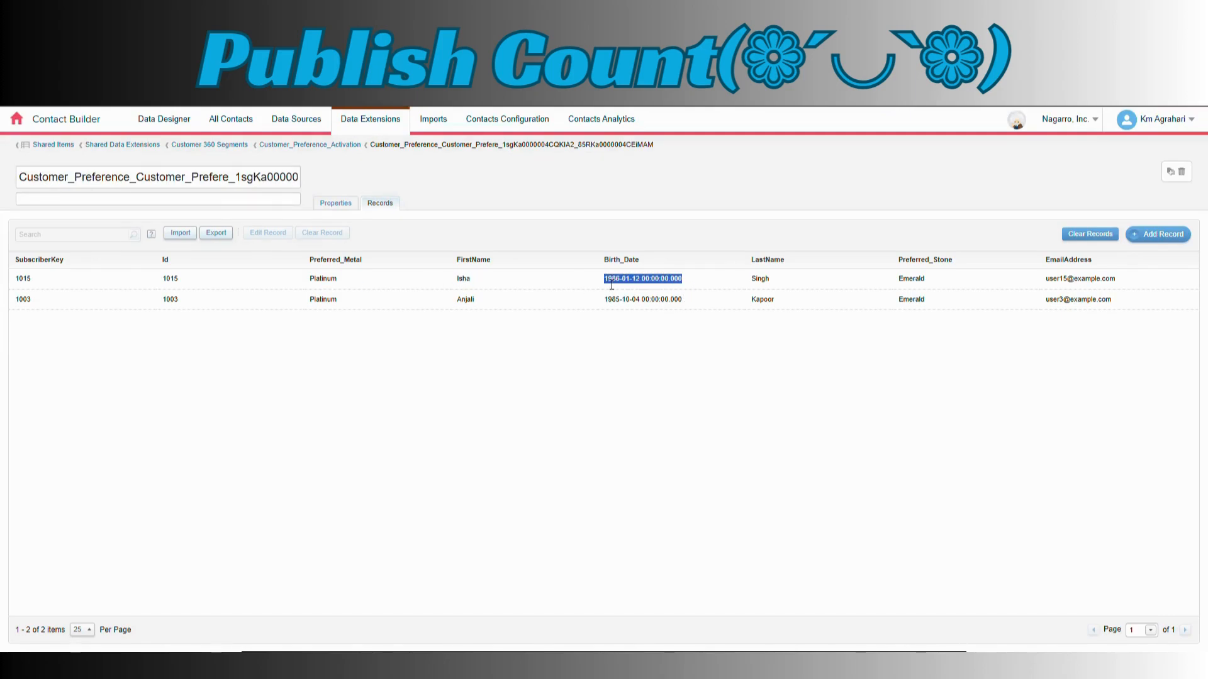
drag(780, 287, 741, 285)
drag(949, 284, 875, 277)
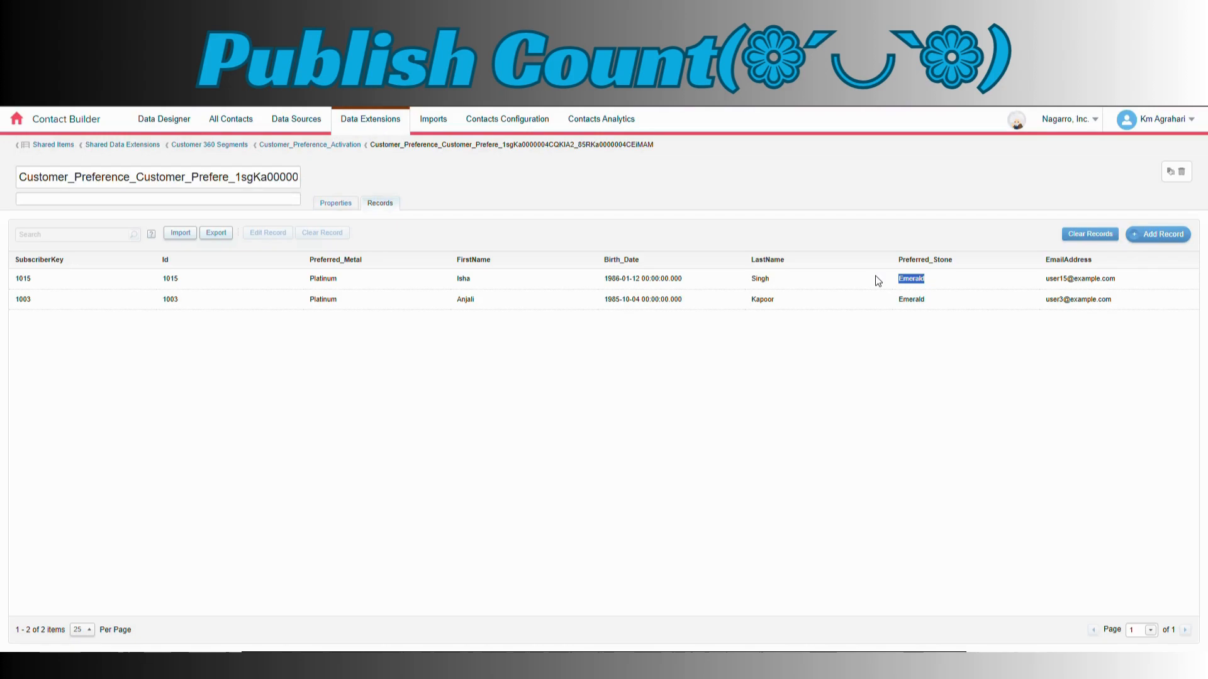
drag(1044, 279, 1206, 280)
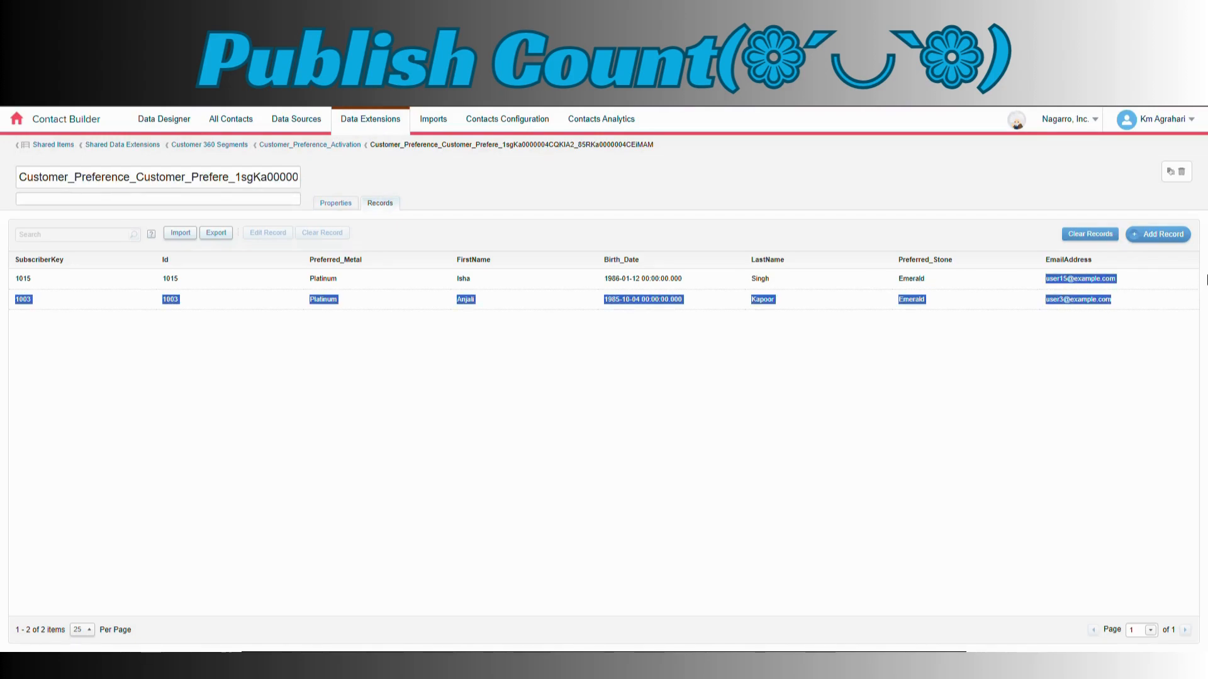
click(671, 333)
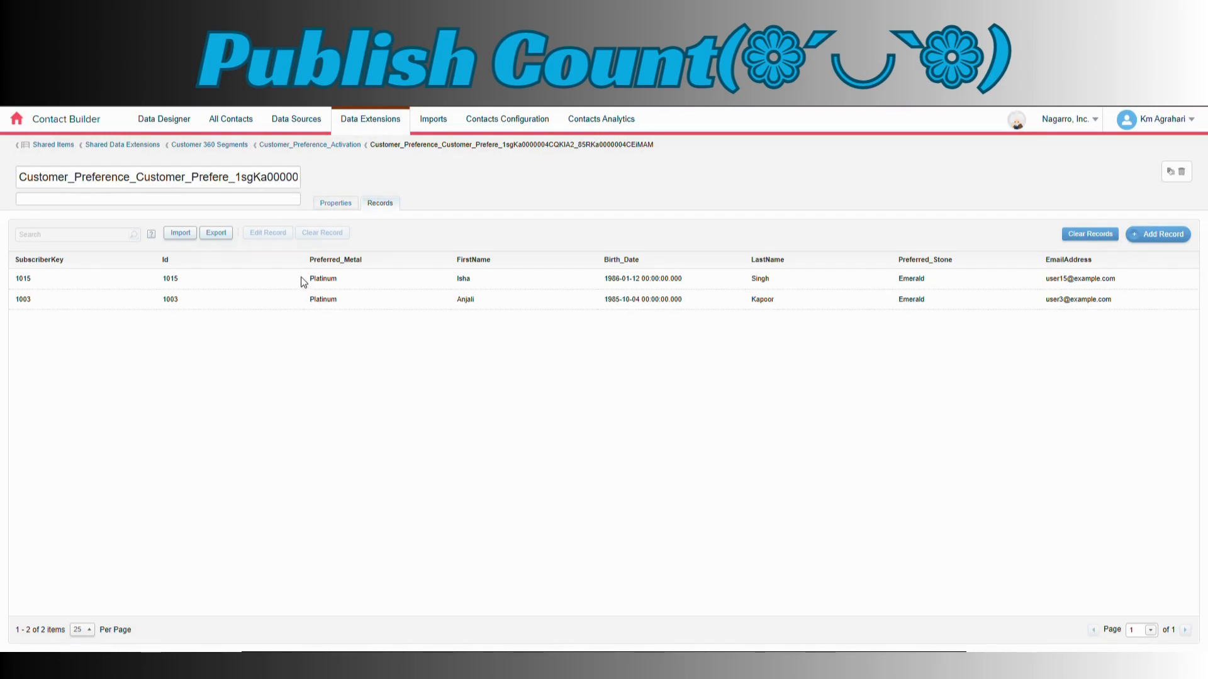
Compare the Preferred_Metal and Preferred_Stone values across the data extension's records
drag(301, 277, 344, 323)
drag(903, 281, 926, 304)
click(931, 429)
Switch to Communication Capping in Data Cloud and remove the Communication Capping Error Code filter from the My Communication Cappings list view
click(402, 14)
scroll(577, 546, down, 2)
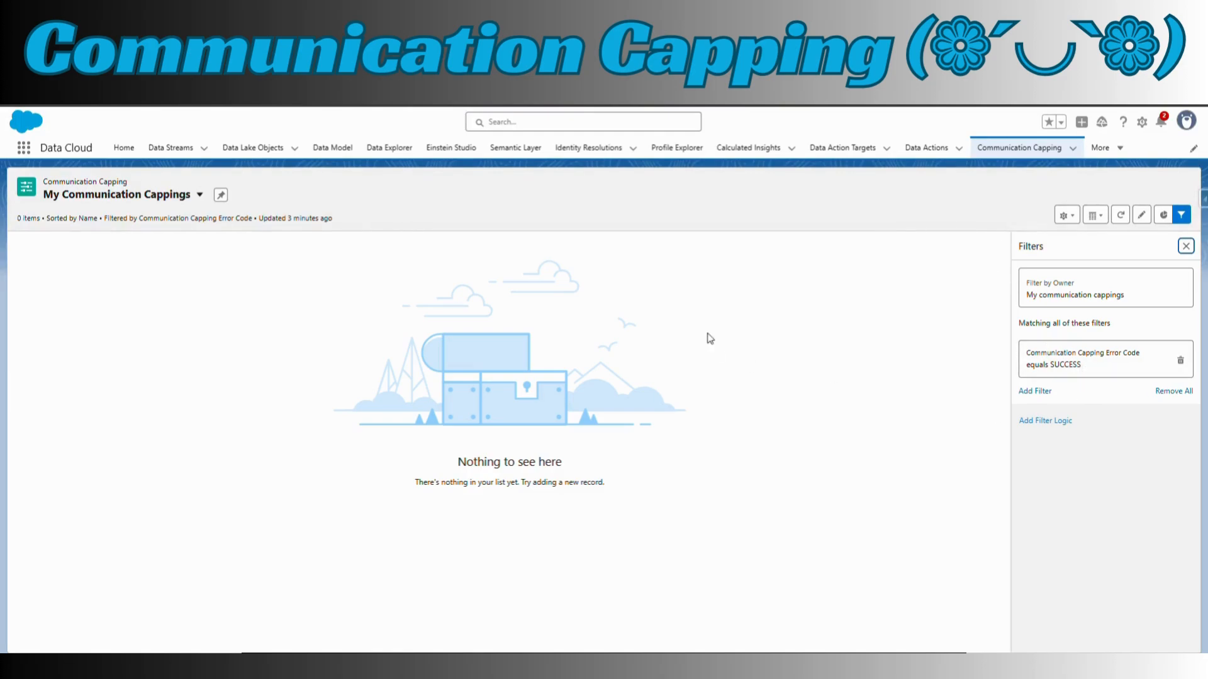
click(1180, 361)
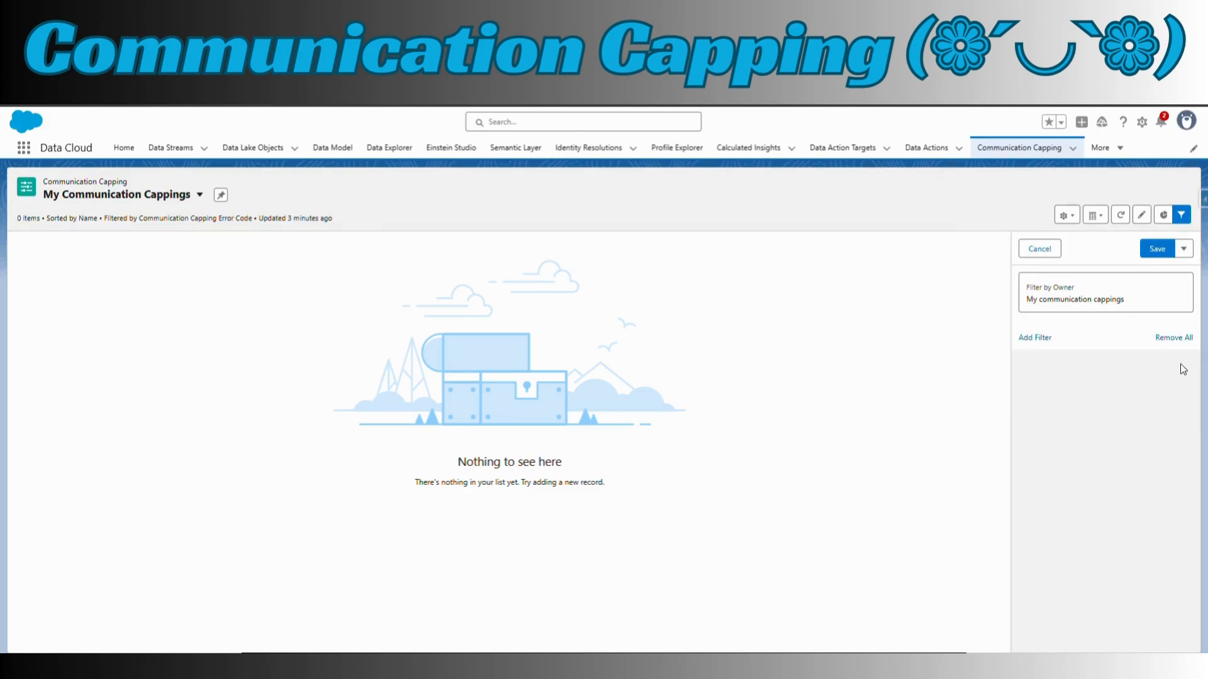
Look at the Recently Viewed communication cappings and switch to the All Communication Cappings list view
click(199, 194)
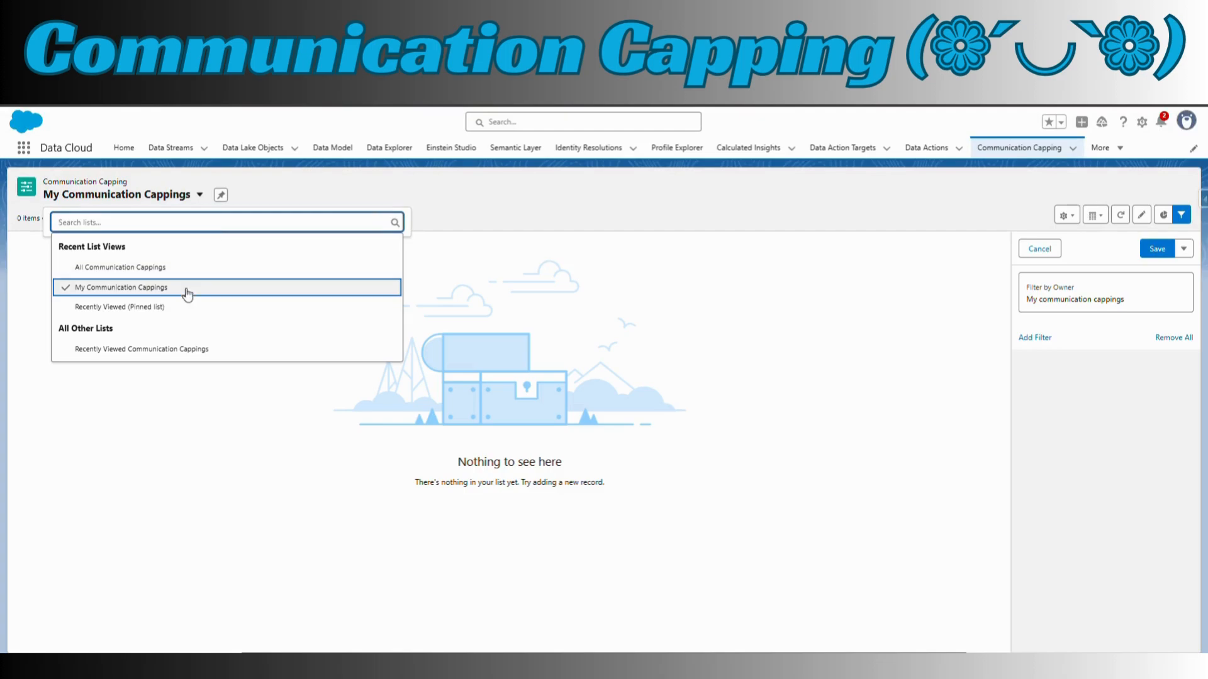
click(125, 317)
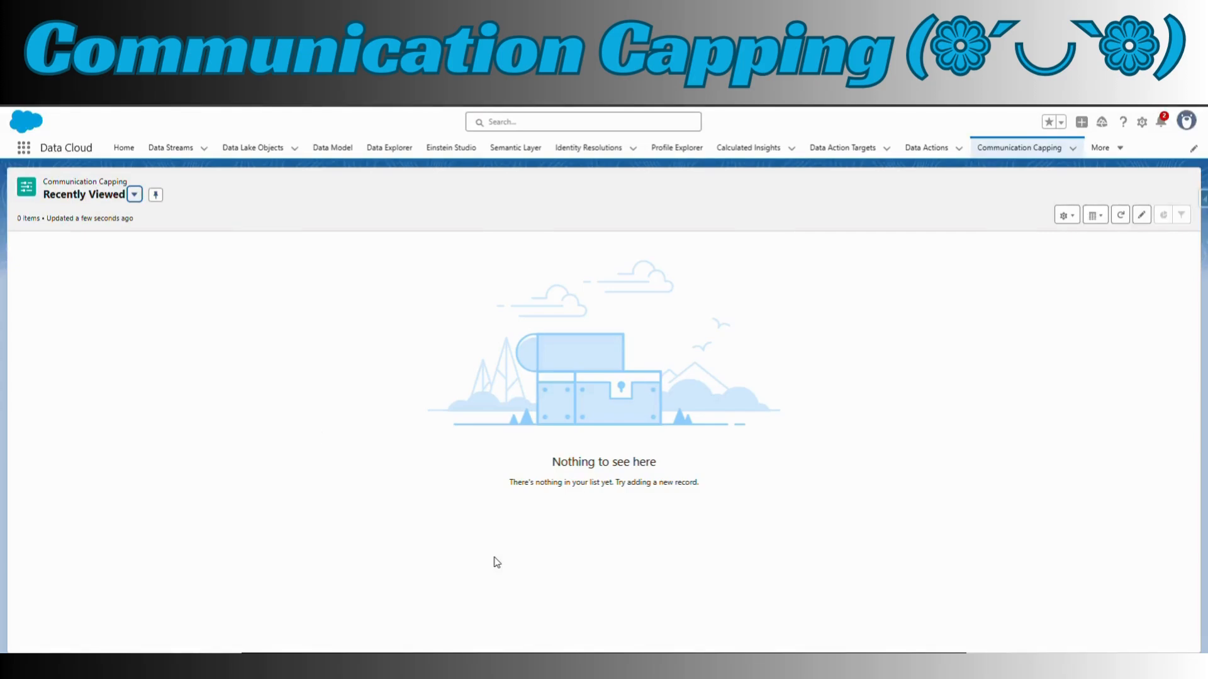
click(134, 195)
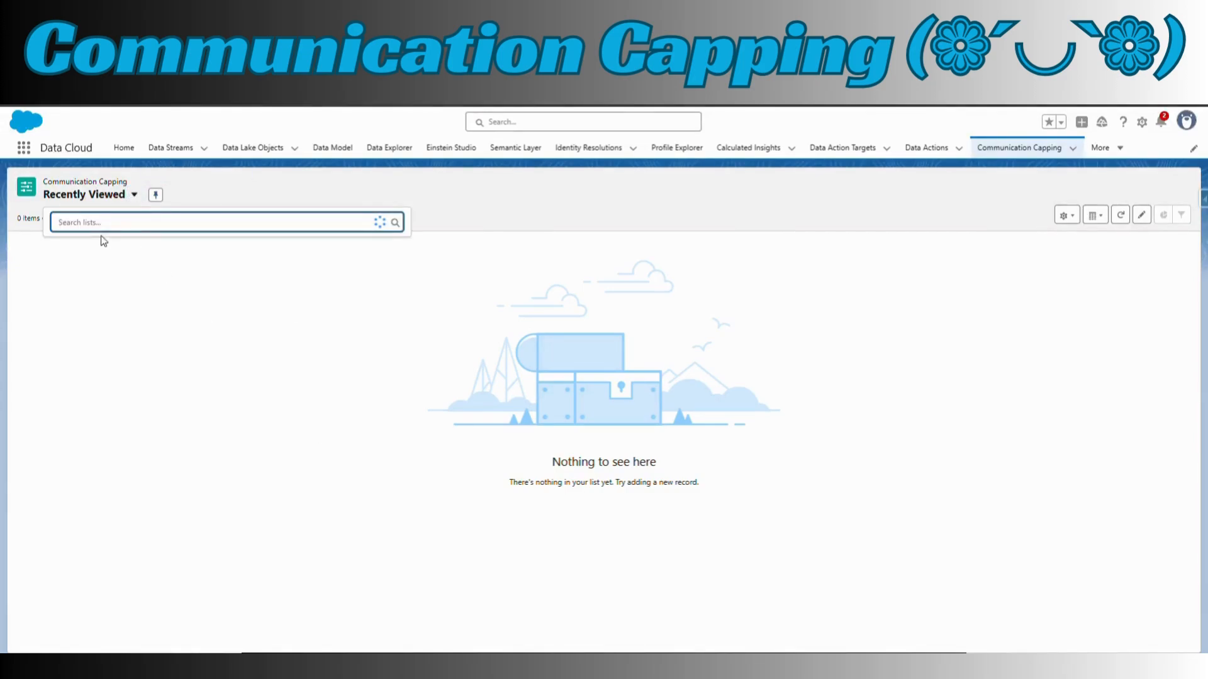
click(104, 263)
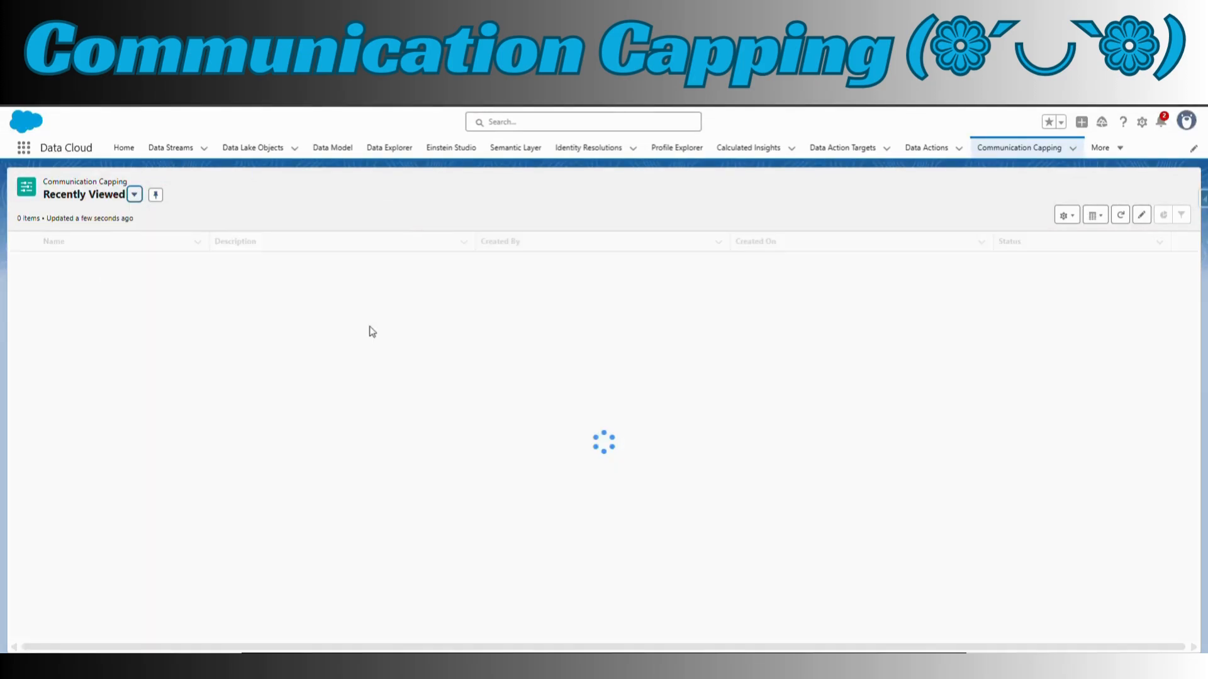
Add the Deleted field to the visible fields of the All Communication Cappings list view and save the selection
click(1066, 215)
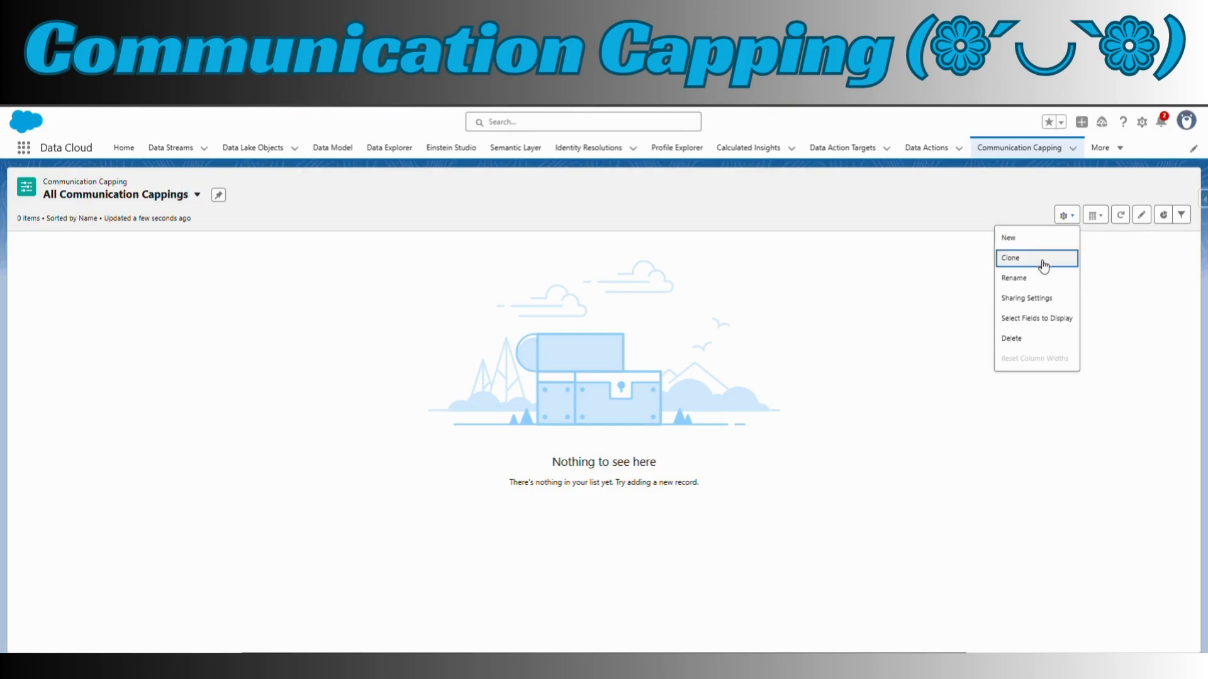
click(1043, 317)
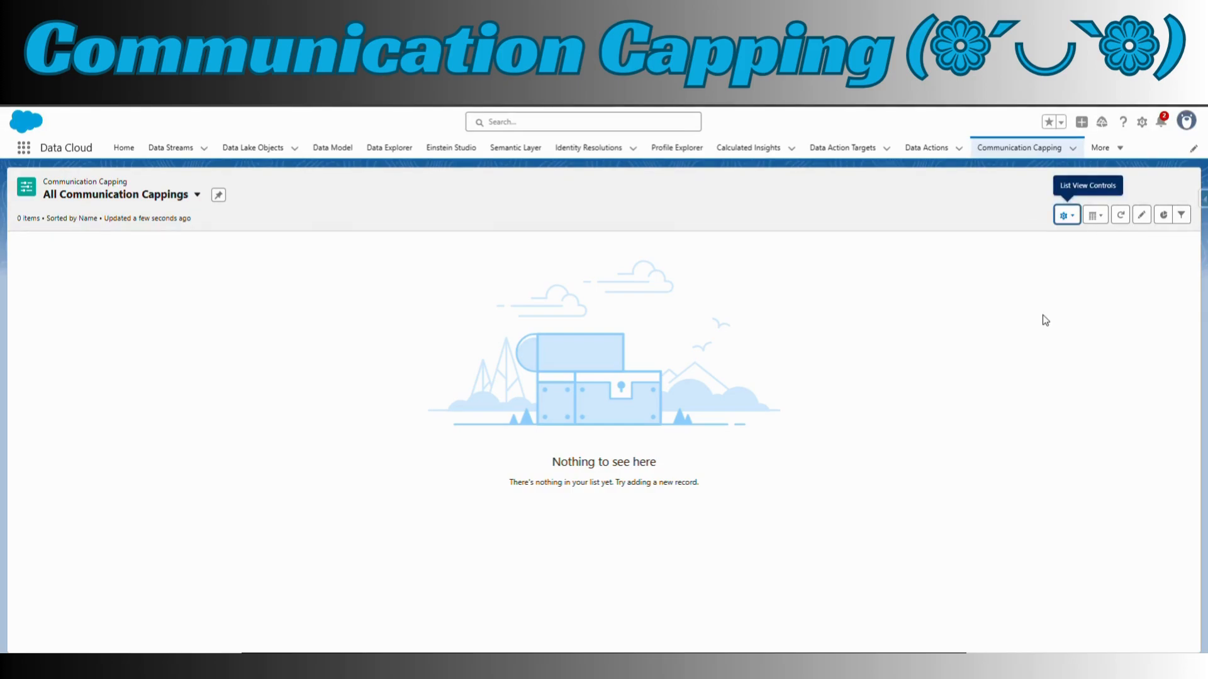
click(1106, 218)
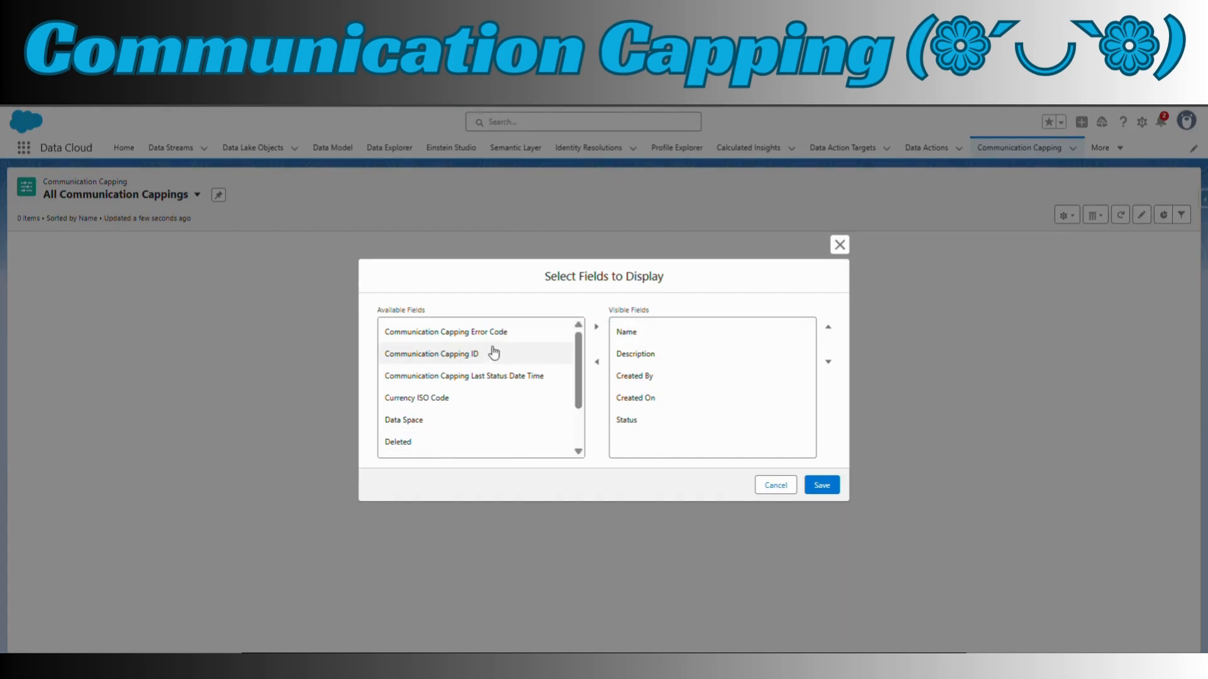
scroll(451, 403, down, 2)
scroll(455, 410, up, 1)
scroll(455, 410, up, 1)
click(427, 443)
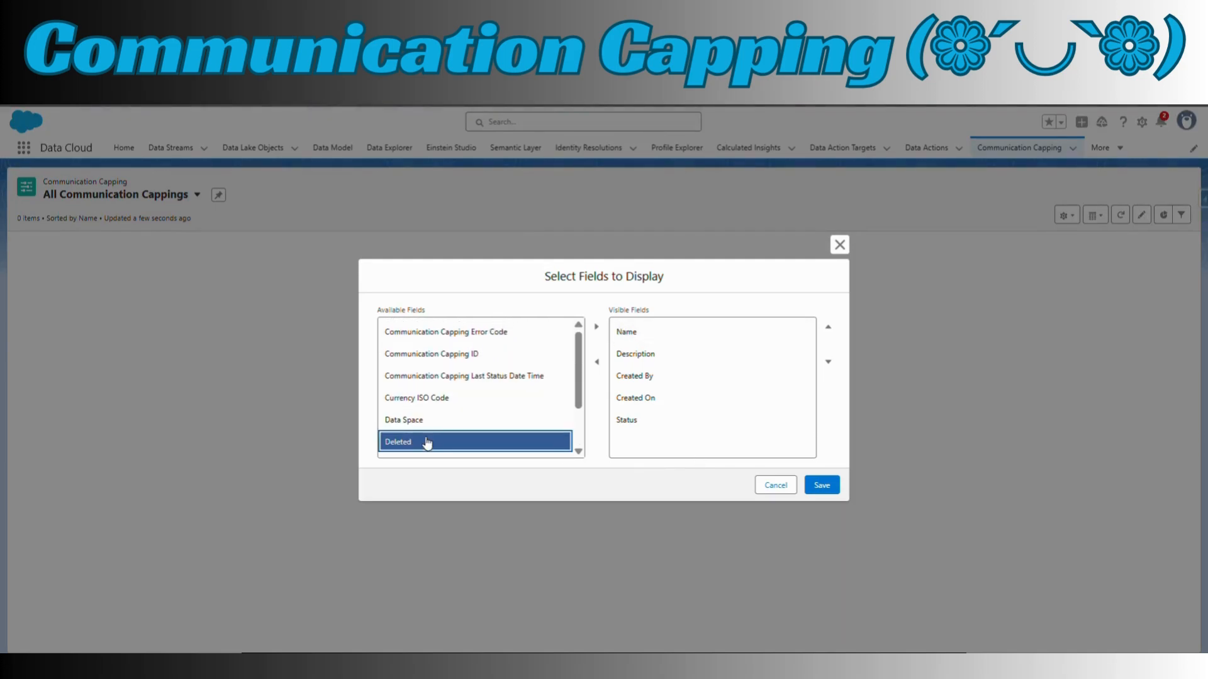
click(597, 326)
click(836, 488)
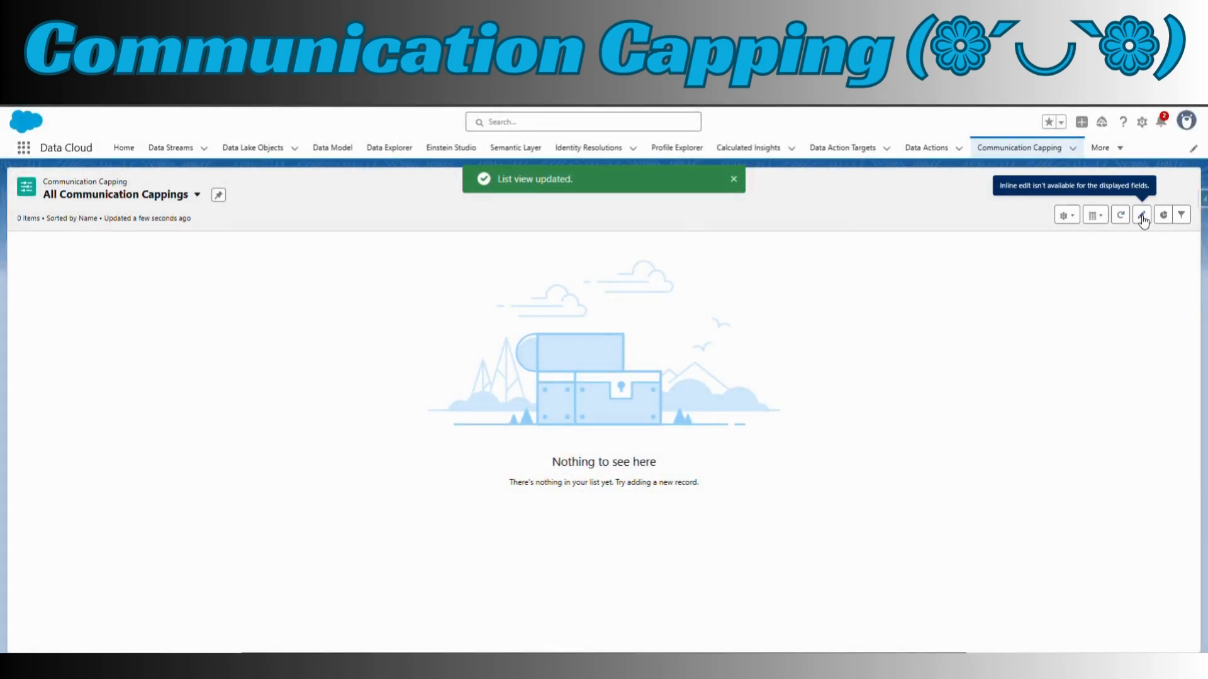
Add a filter to the All Communication Cappings list view with field Status, operator equals and value Active
click(1181, 215)
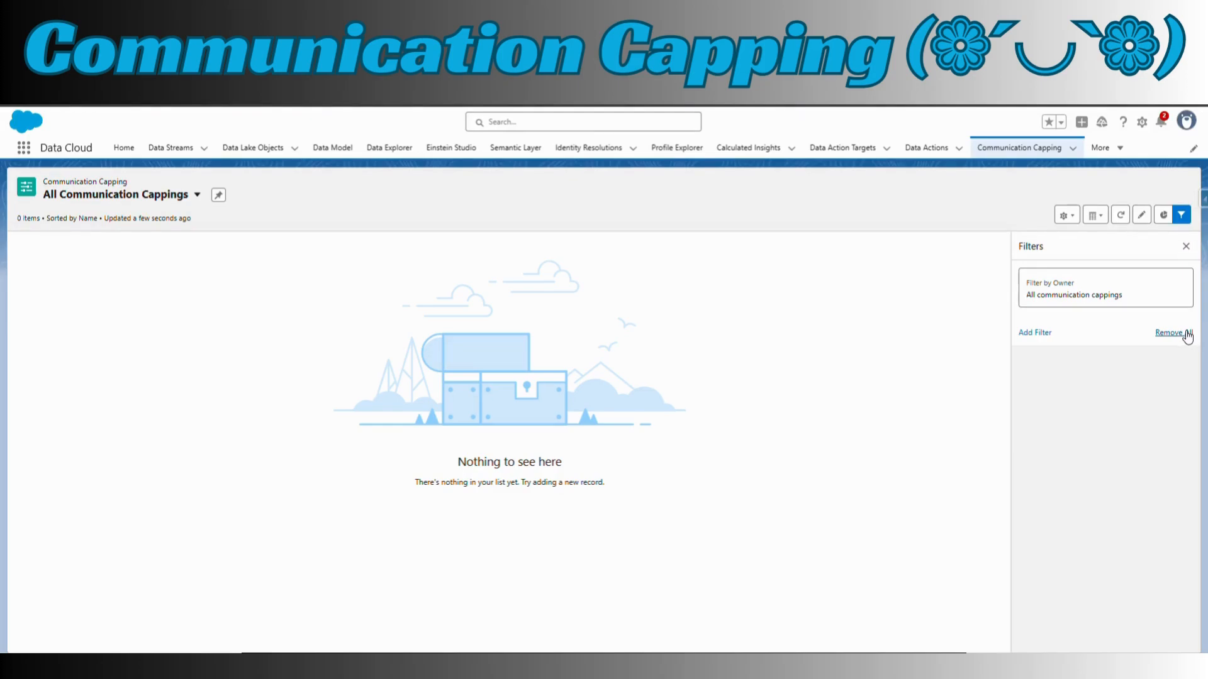
click(1046, 340)
click(937, 315)
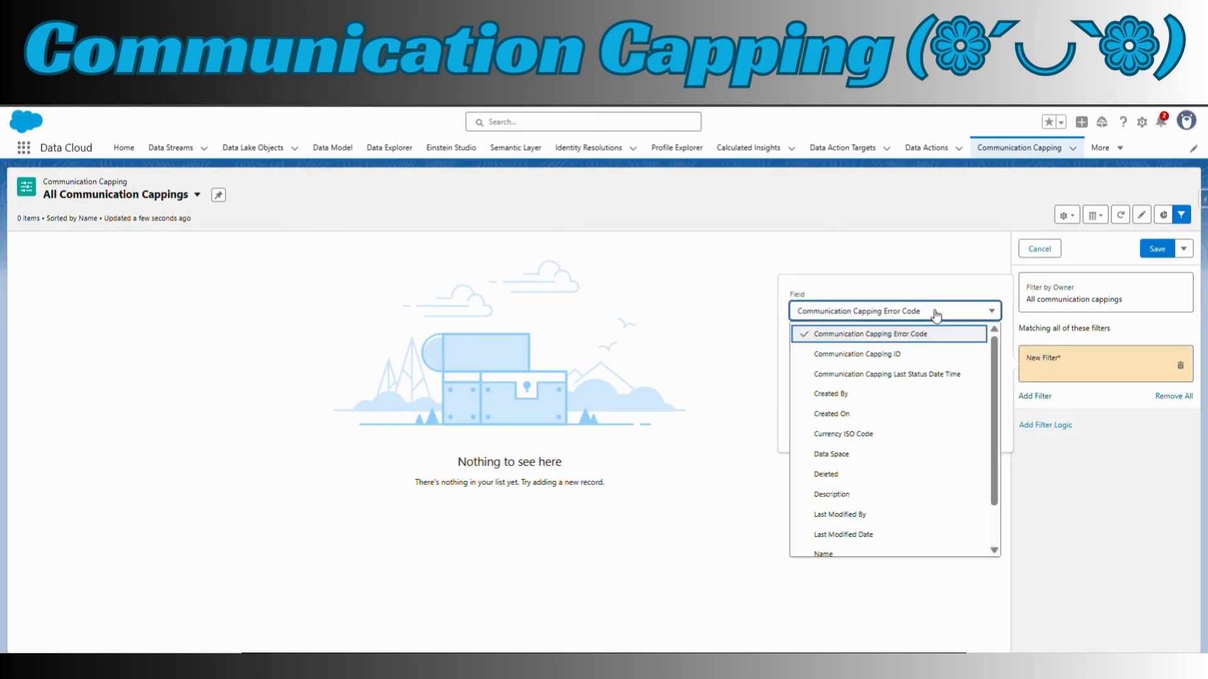
scroll(853, 478, down, 2)
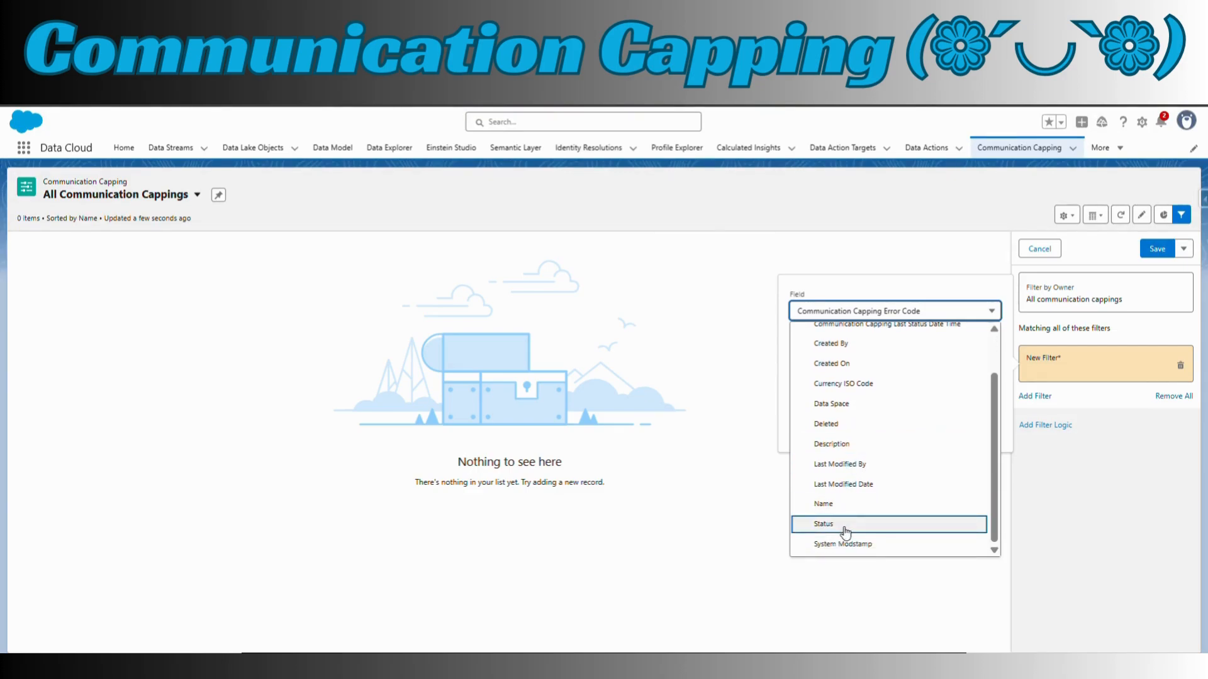
click(845, 532)
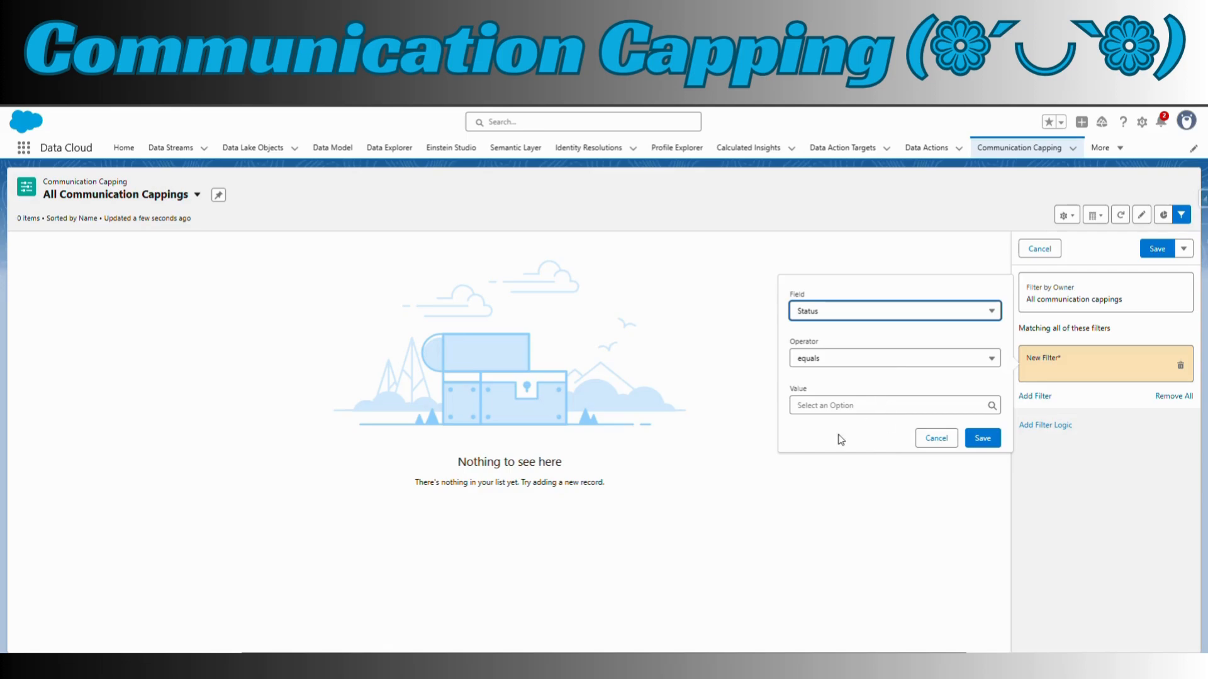
click(859, 410)
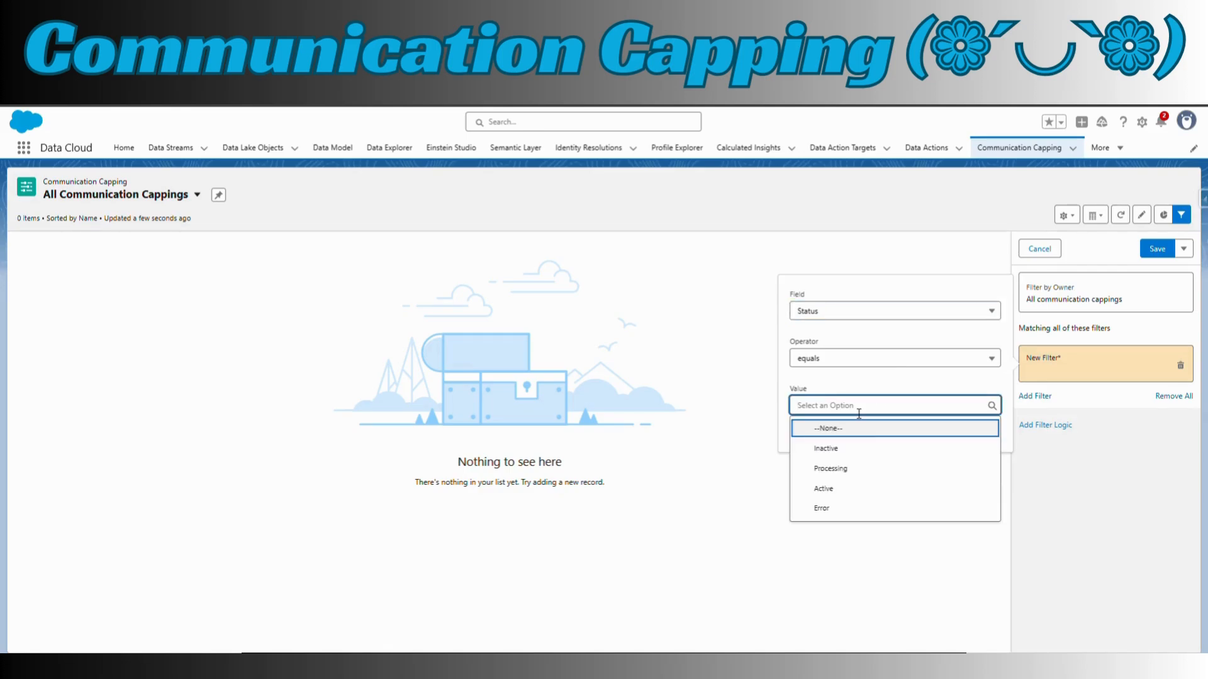
click(840, 494)
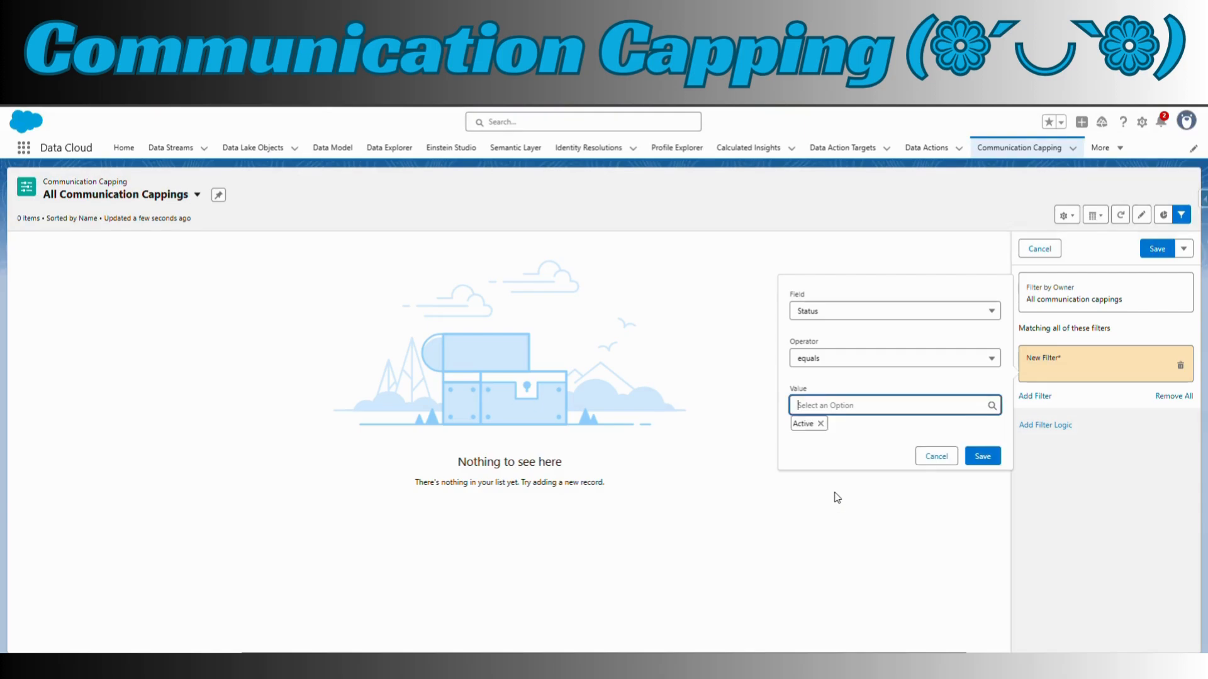
click(983, 456)
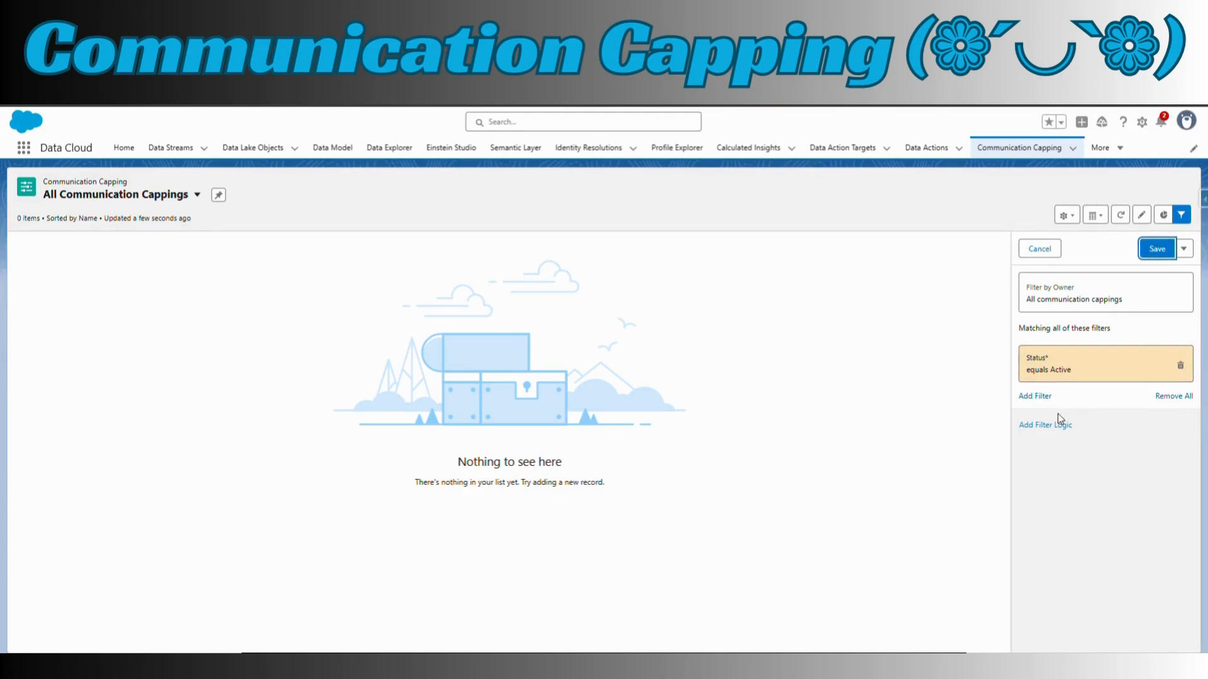
Open a blank filter logic entry and save the filter changes to the All Communication Cappings list view
click(1041, 427)
click(1070, 467)
mouse_move(1064, 426)
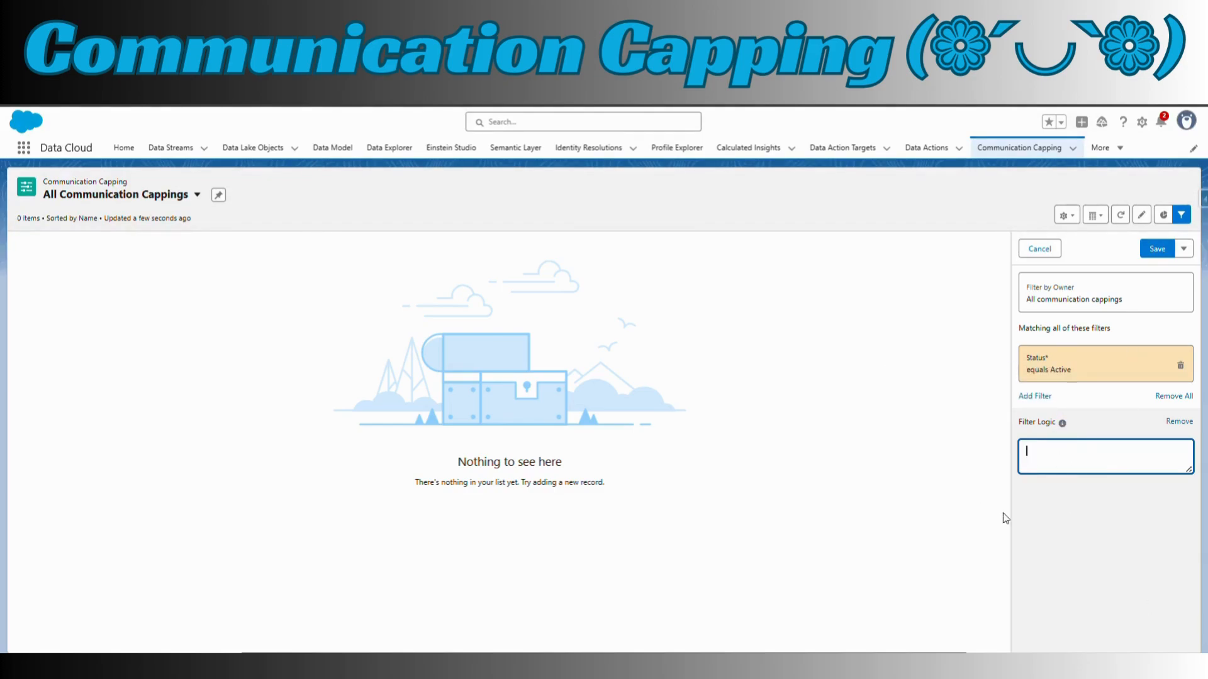
click(1158, 248)
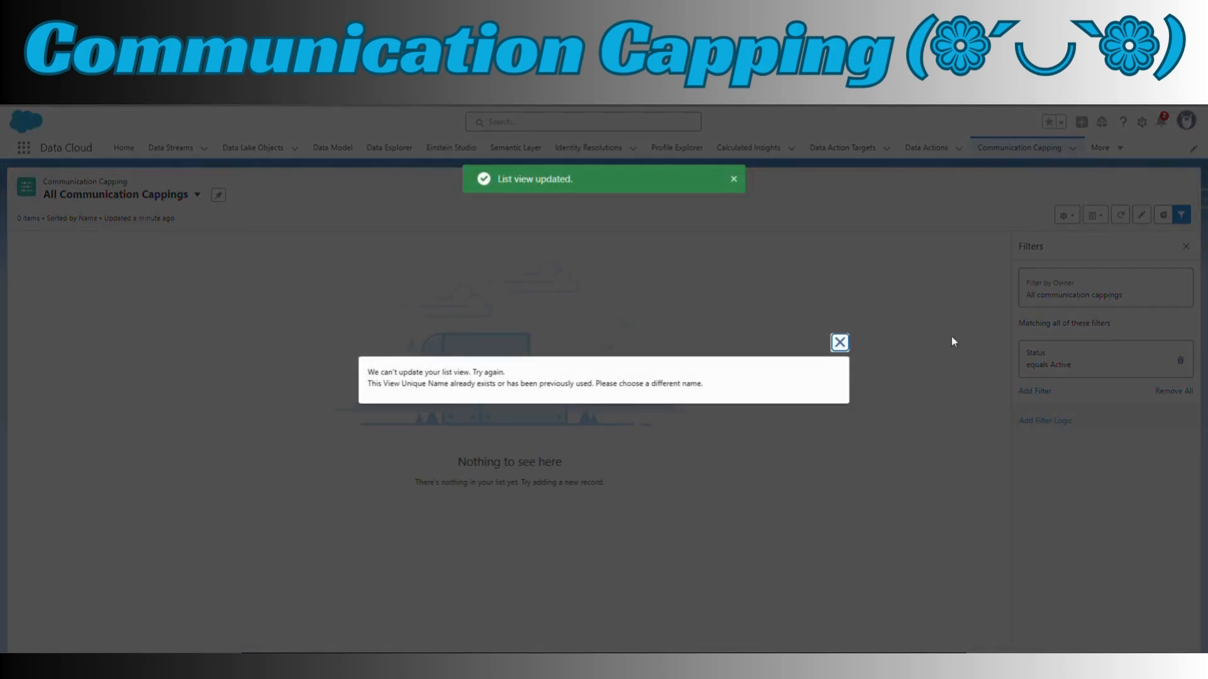
click(846, 350)
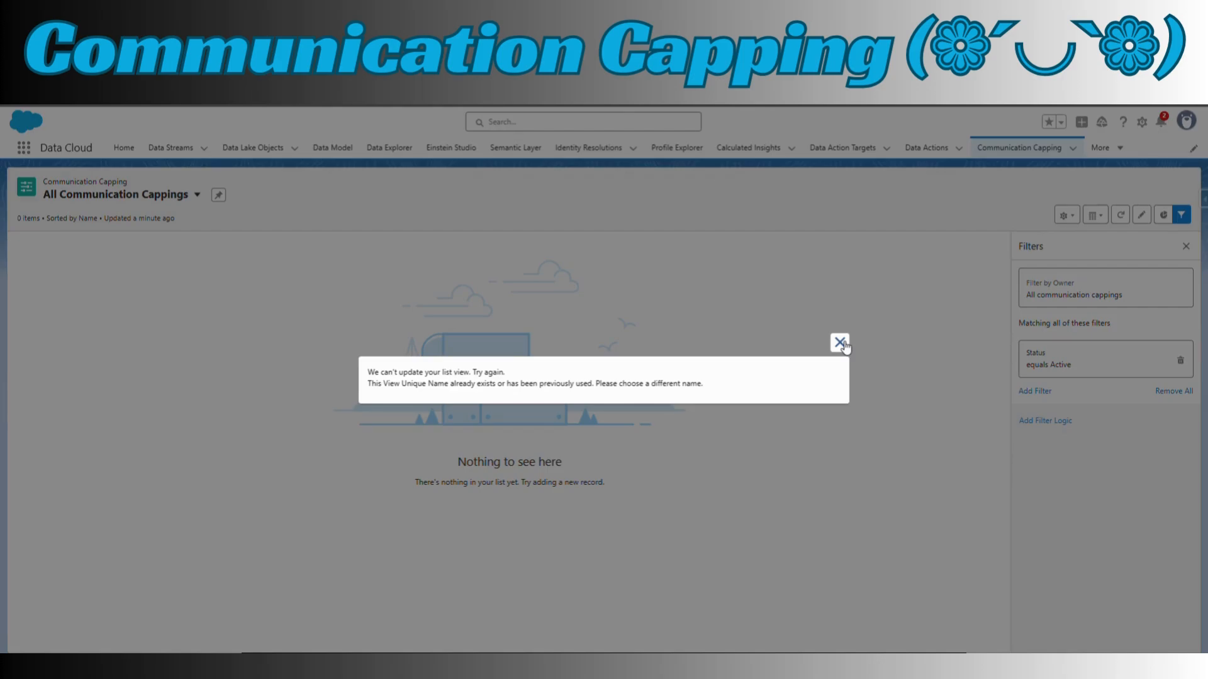
click(840, 343)
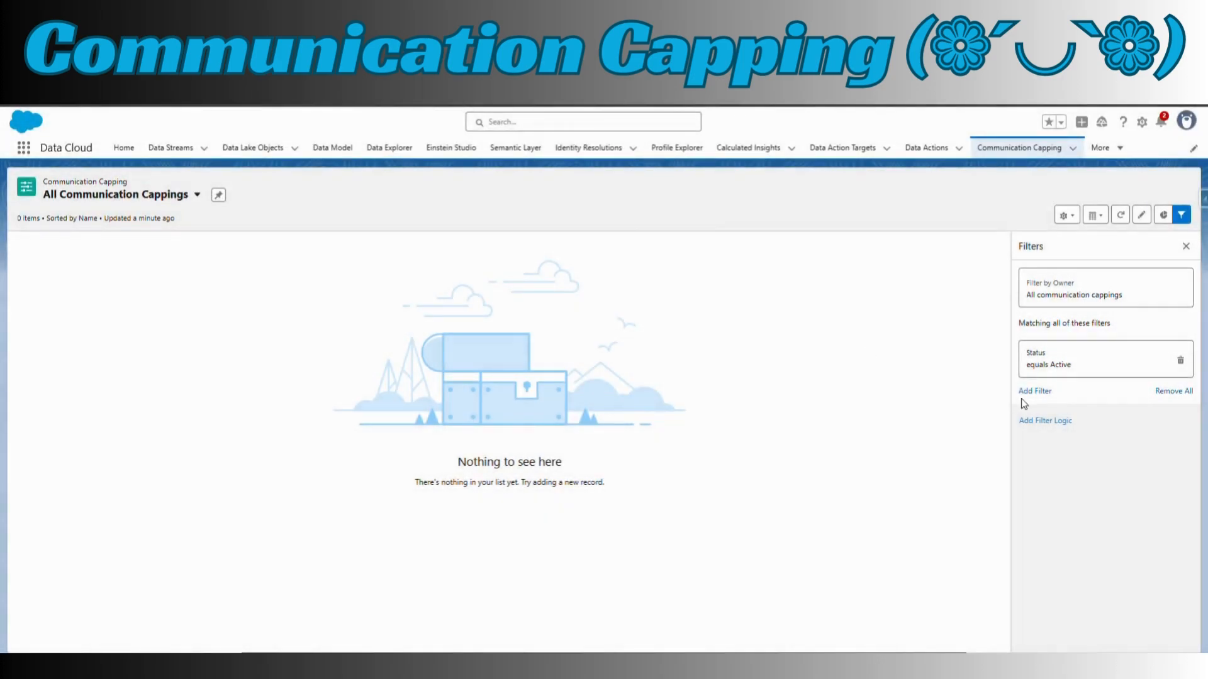